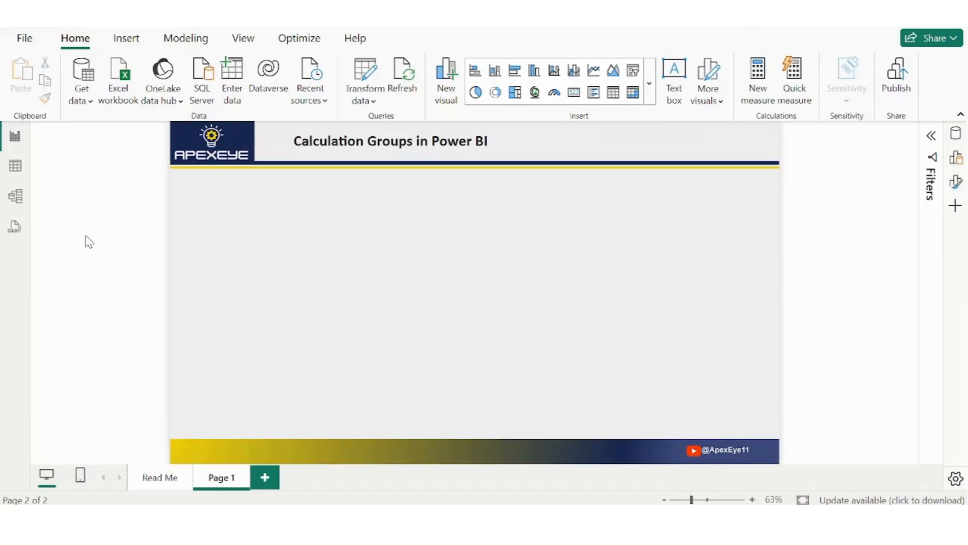
Check in the preview feature options that Model explorer and Calculation group authoring is enabled, and accept the options
click(24, 39)
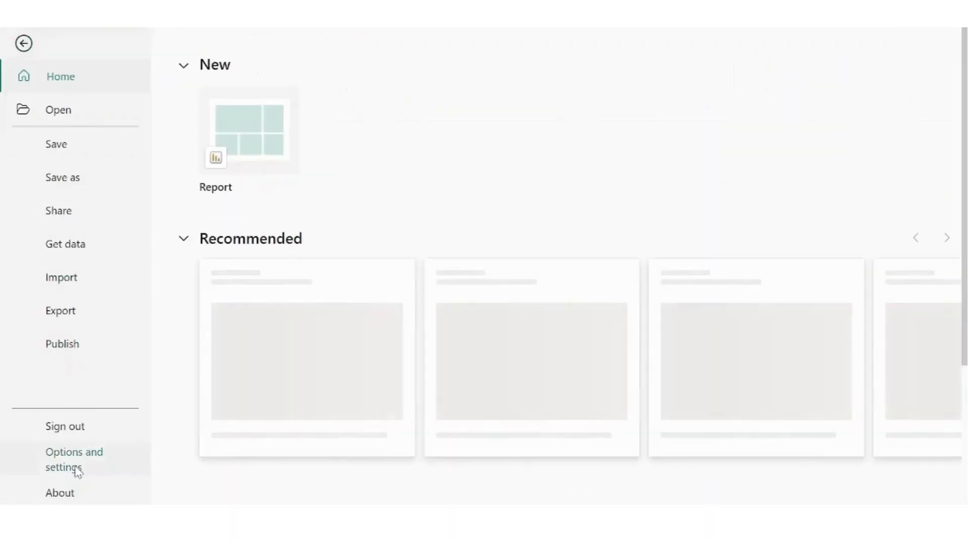
click(77, 472)
click(249, 143)
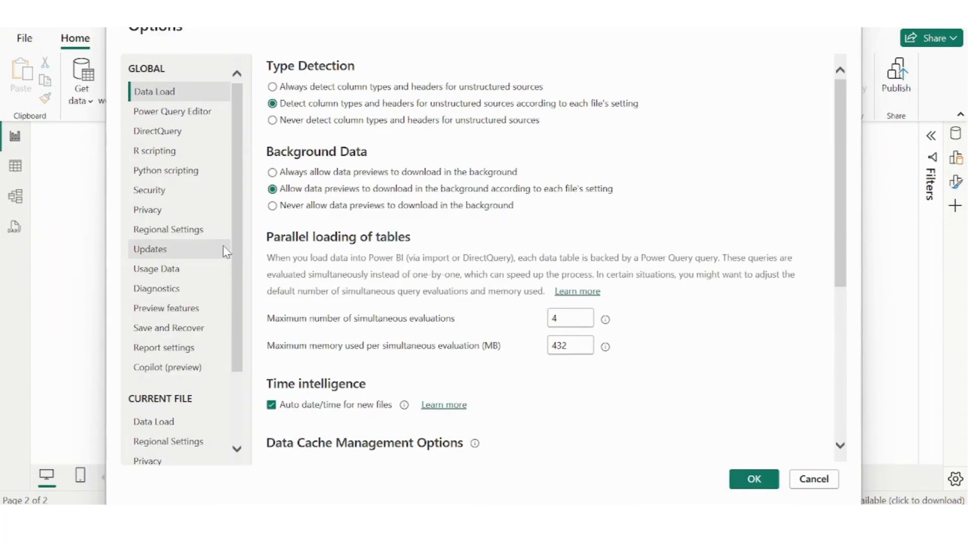
click(183, 310)
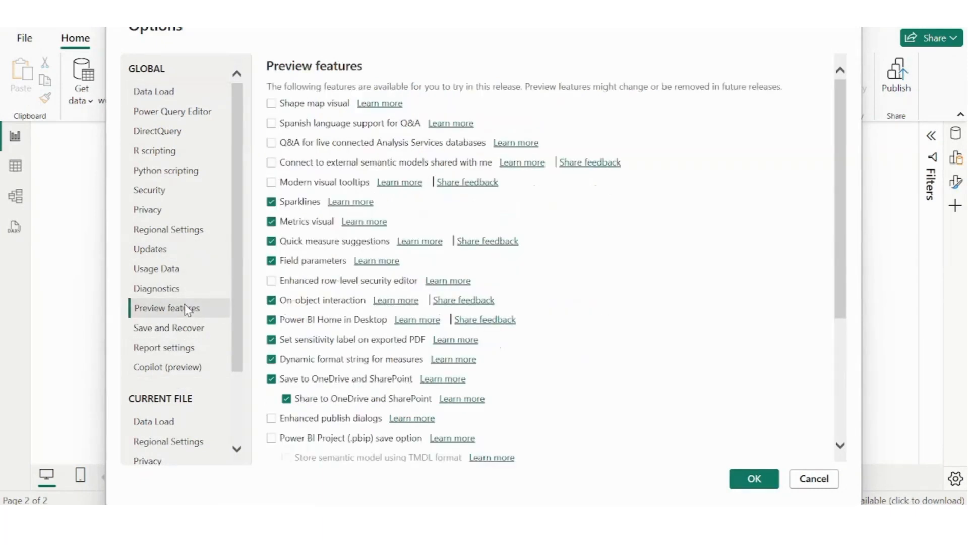
scroll(592, 371, down, 5)
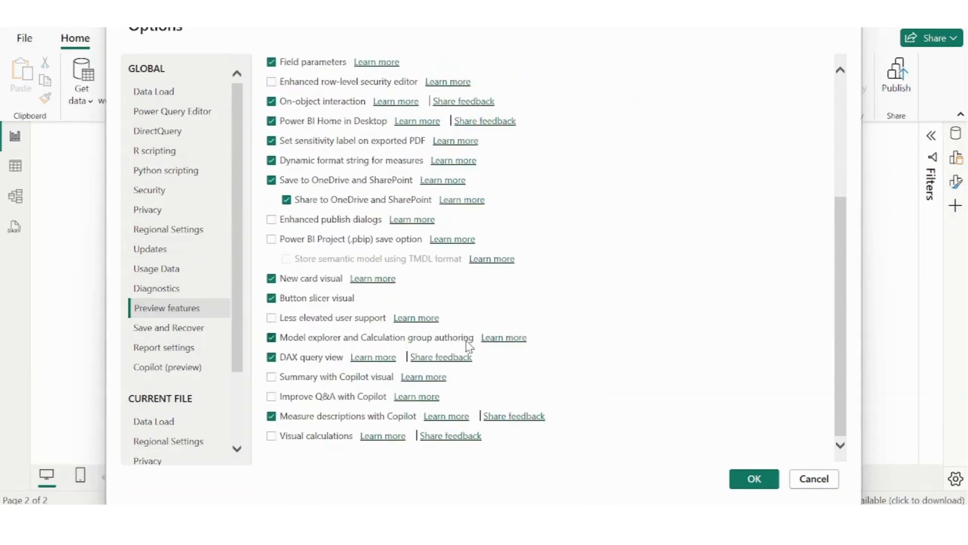
scroll(404, 206, up, 1)
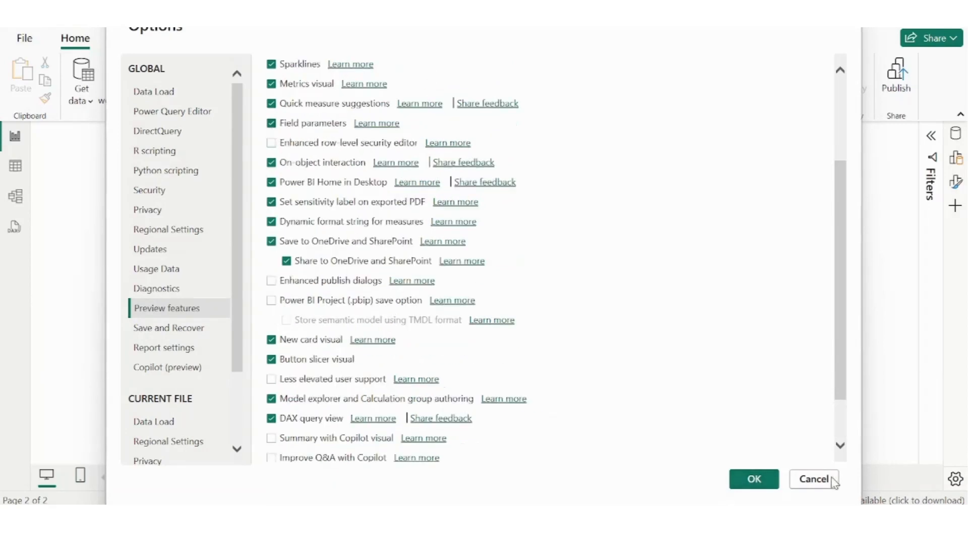
click(755, 478)
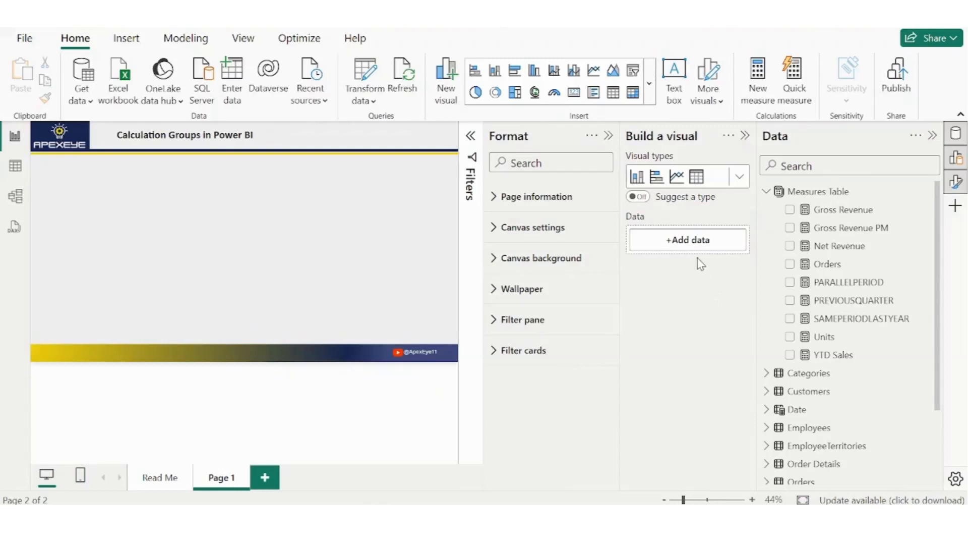
Review the DAX formulas of the Gross Revenue, Net Revenue, Units and Gross Revenue PM measures
click(843, 212)
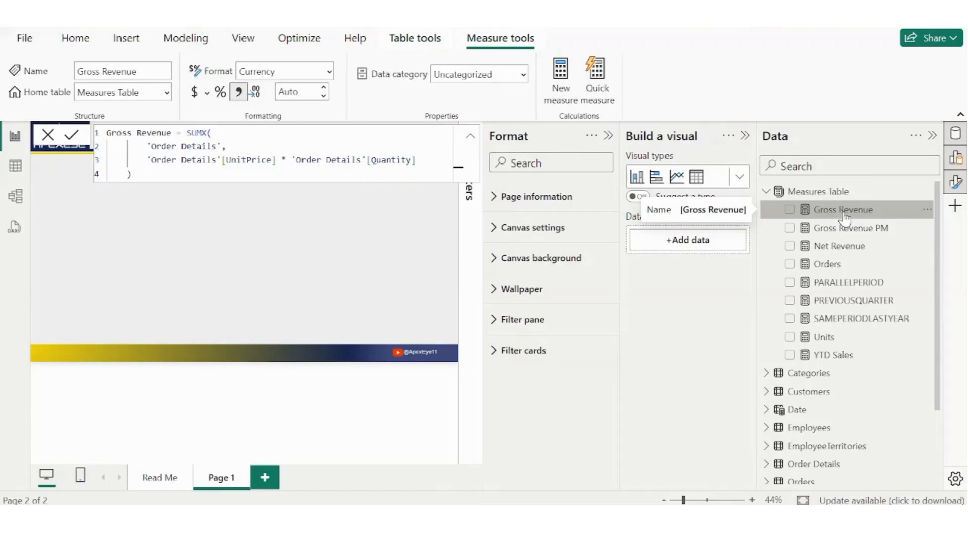
click(838, 247)
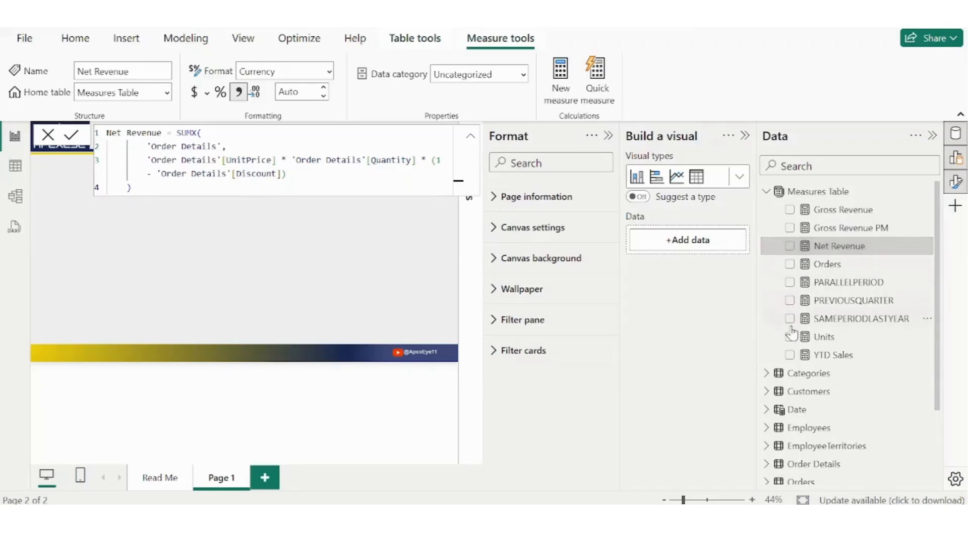
click(825, 338)
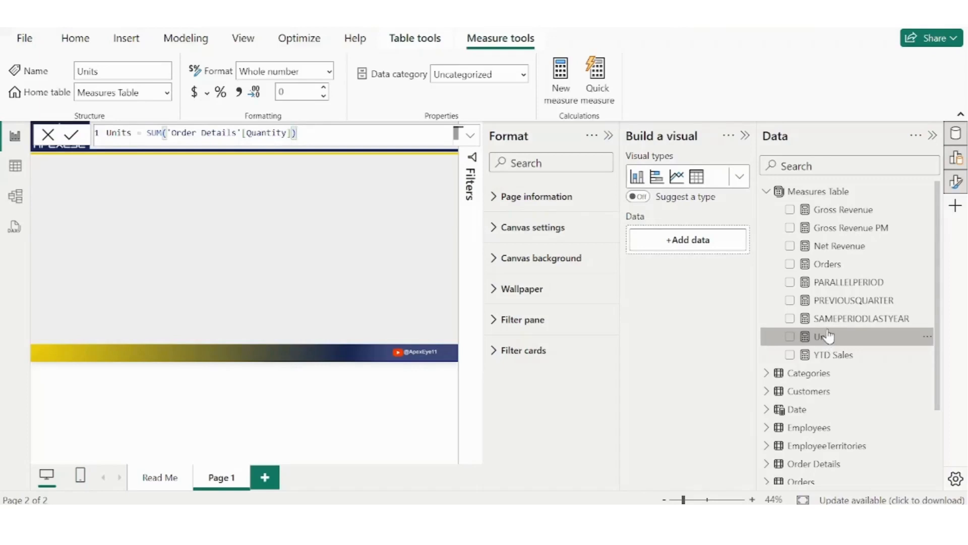
click(838, 232)
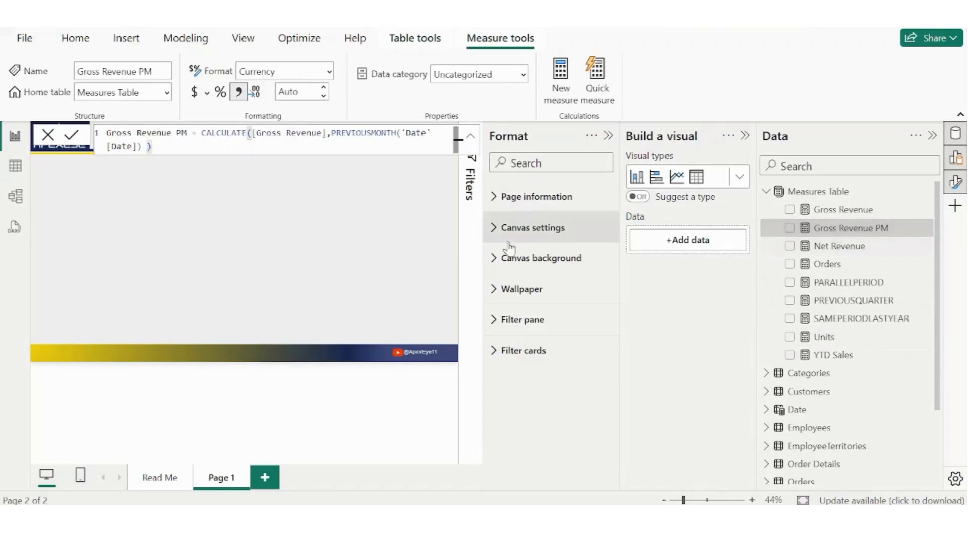
click(360, 243)
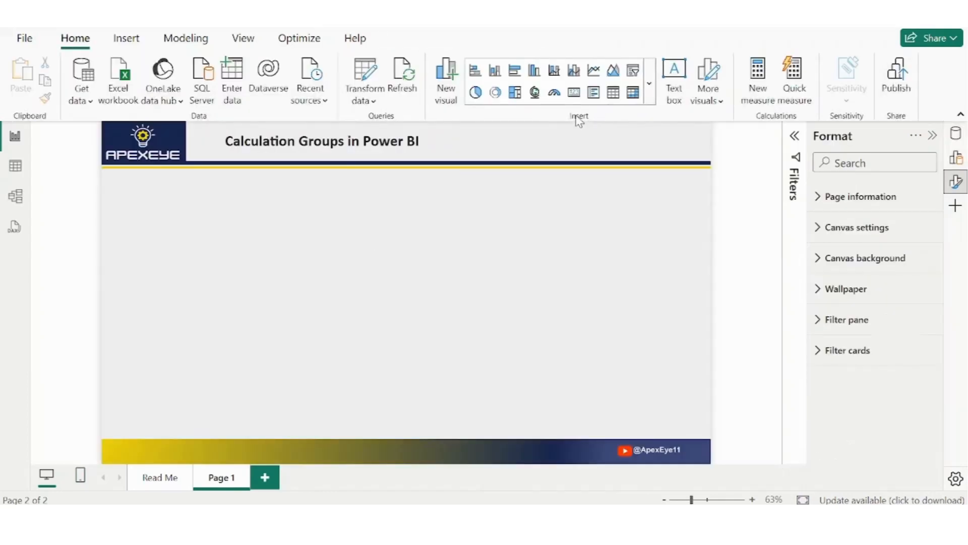
Insert a matrix visual on Page 1 and add Year Month Name from the Date table to it
click(635, 93)
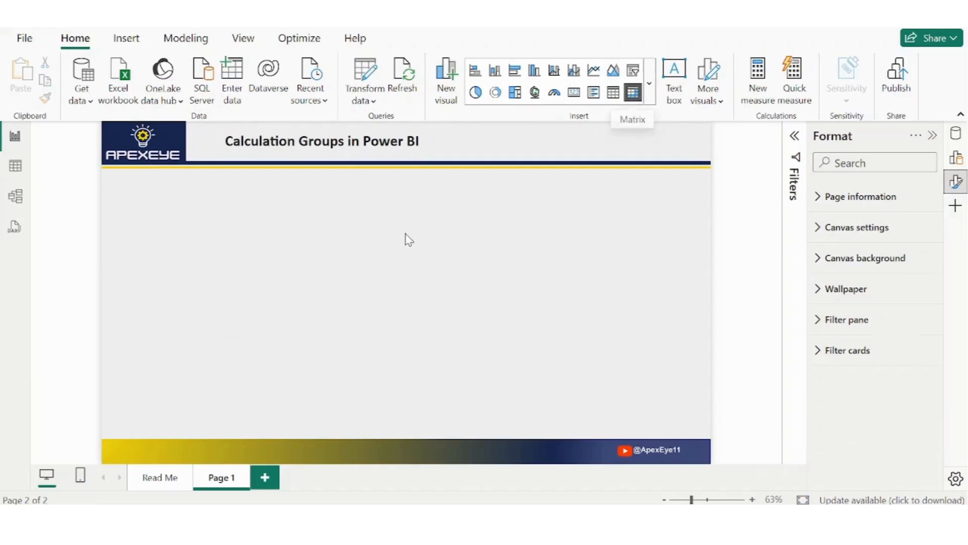
drag(265, 248, 302, 236)
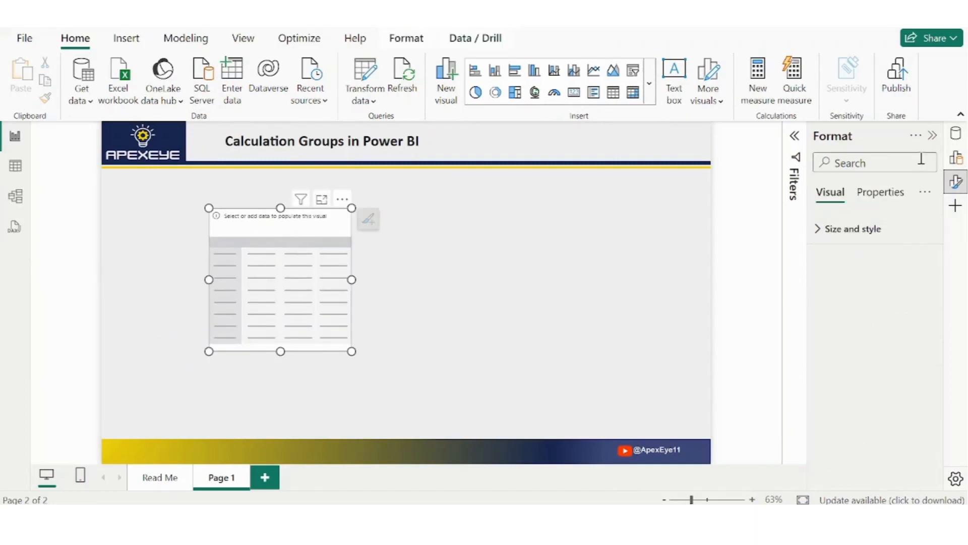
click(954, 134)
scroll(843, 411, down, 3)
click(767, 311)
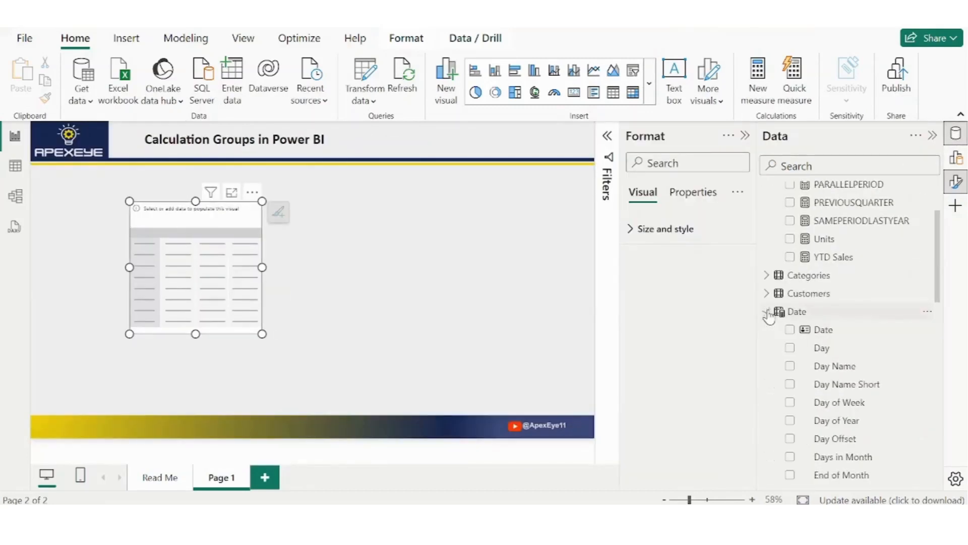
scroll(802, 343, down, 5)
scroll(828, 348, down, 5)
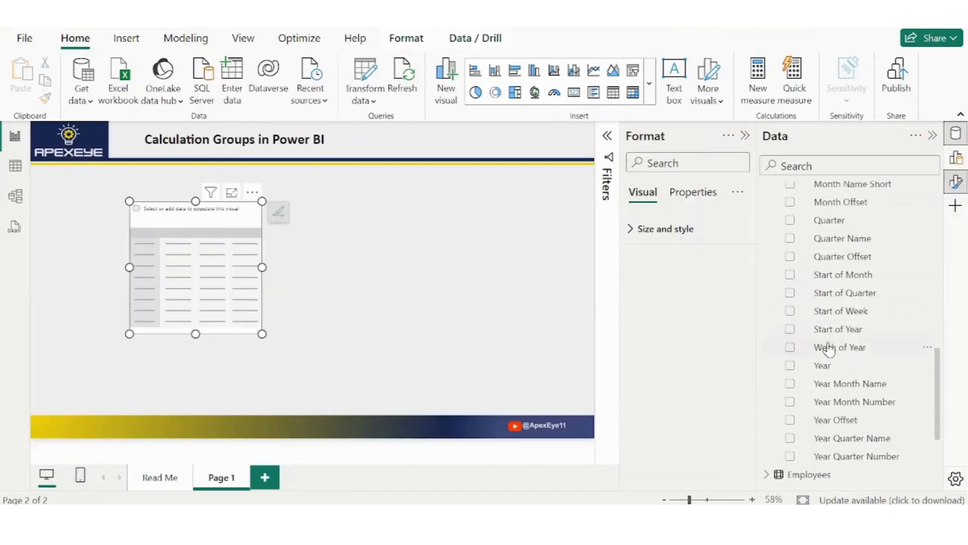
scroll(829, 347, up, 2)
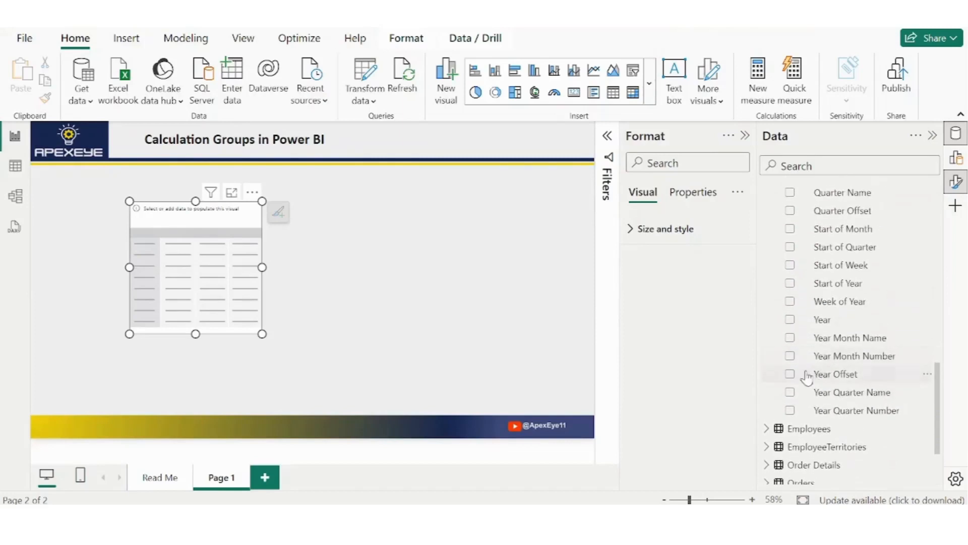
click(790, 338)
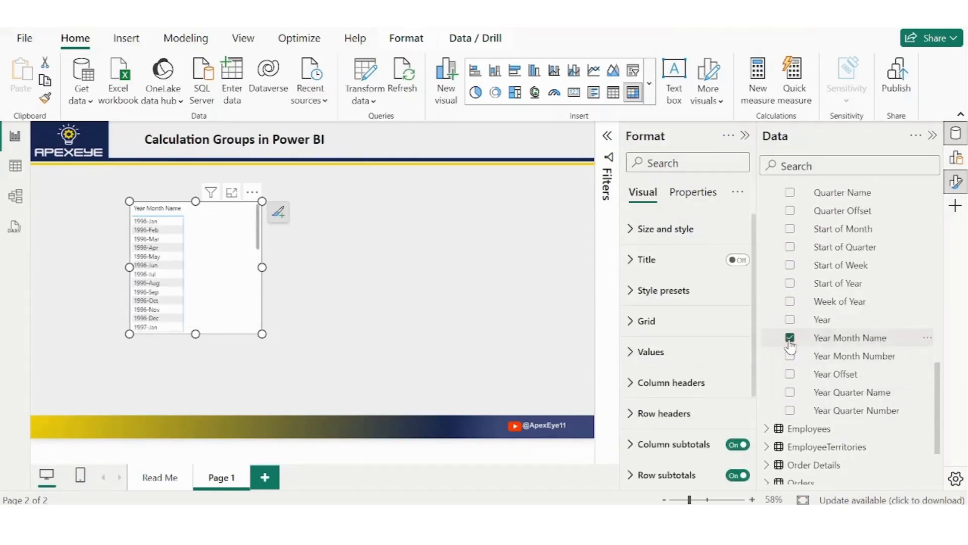
Add the Gross Revenue, Gross Revenue PM and Net Revenue measures to the matrix, and enlarge it to fit the columns
scroll(794, 335, up, 5)
scroll(848, 336, up, 10)
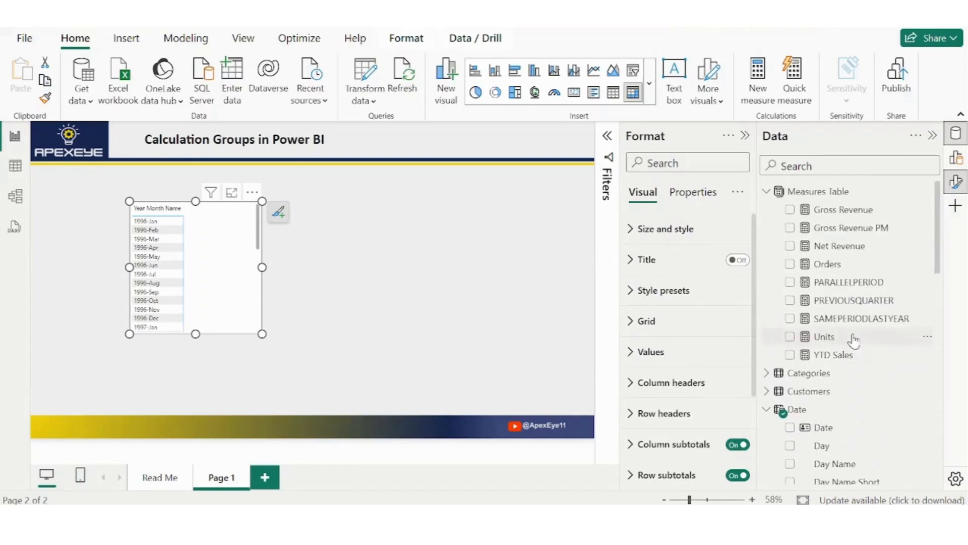
click(790, 209)
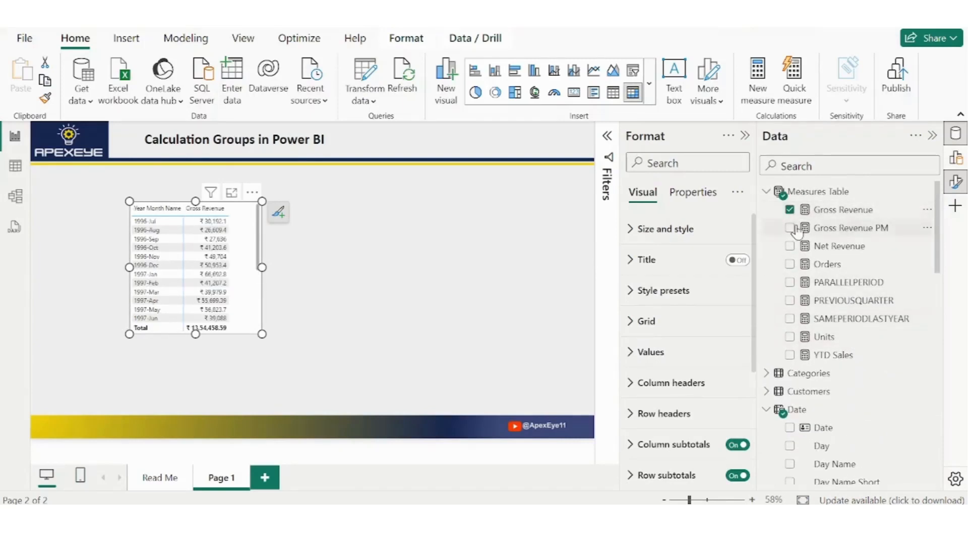
click(790, 227)
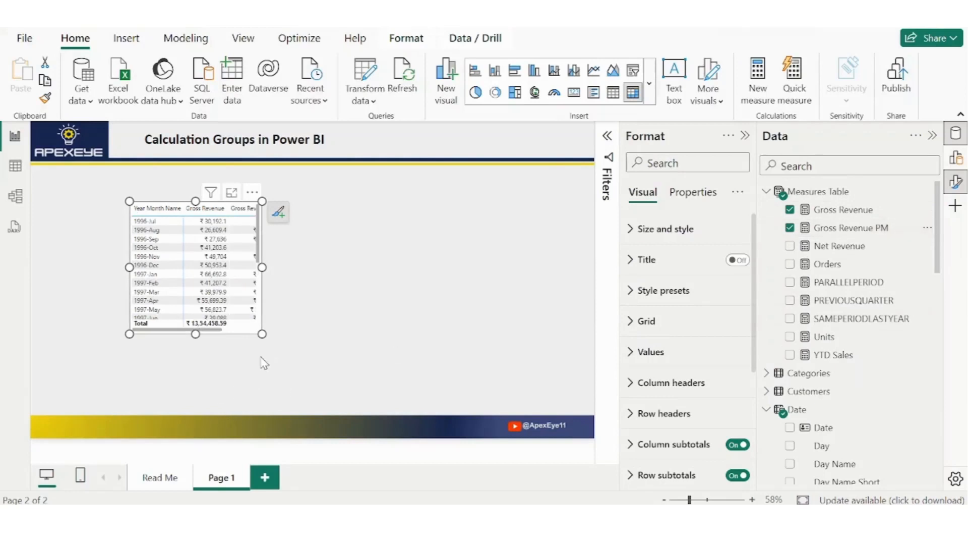
drag(261, 333, 415, 391)
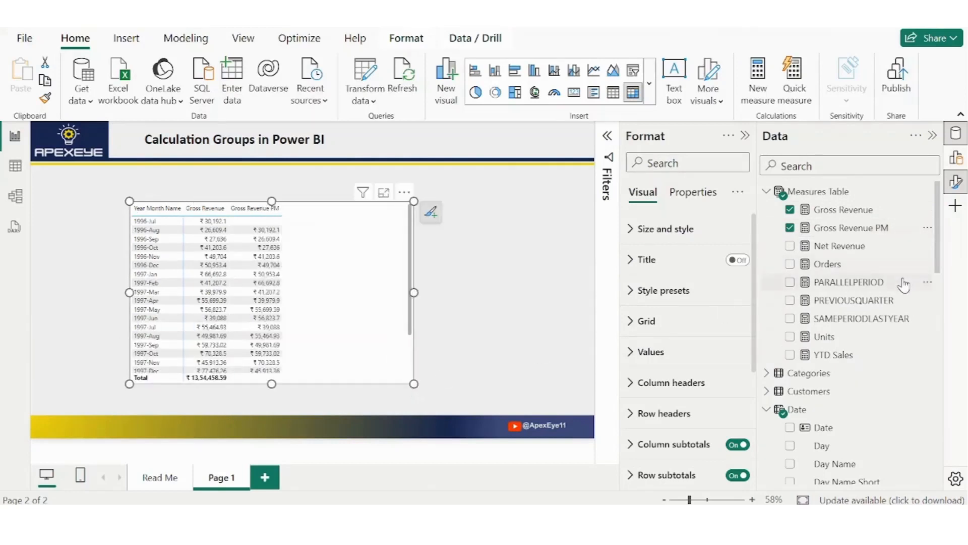
click(790, 247)
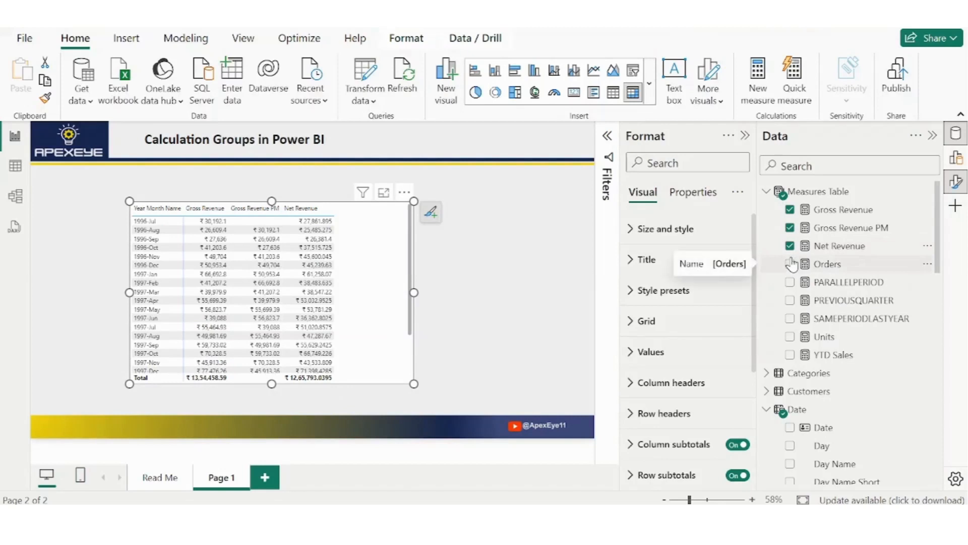
Examine the [Gross Revenue] reference in the Gross Revenue PM formula, and add the Units measure to the matrix, widening the visual
click(841, 233)
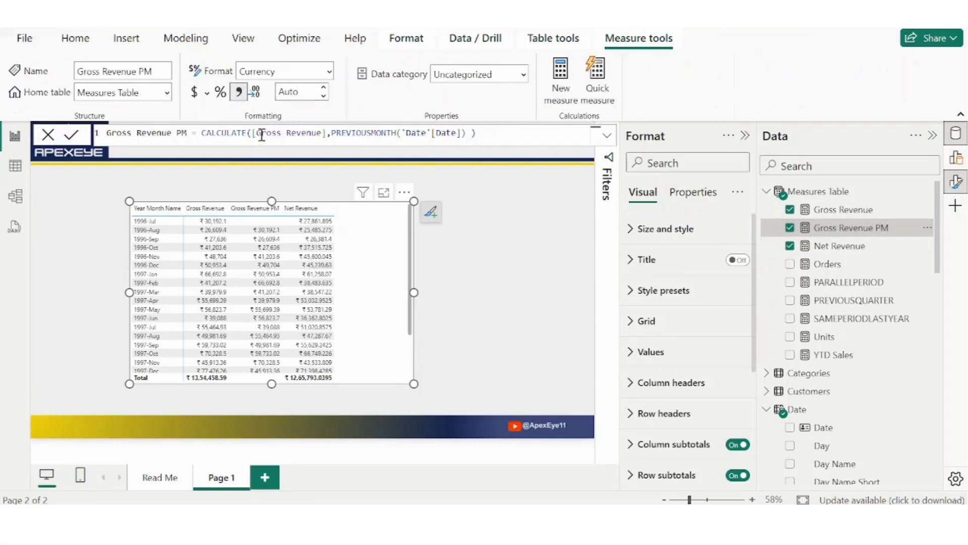
drag(254, 132, 328, 135)
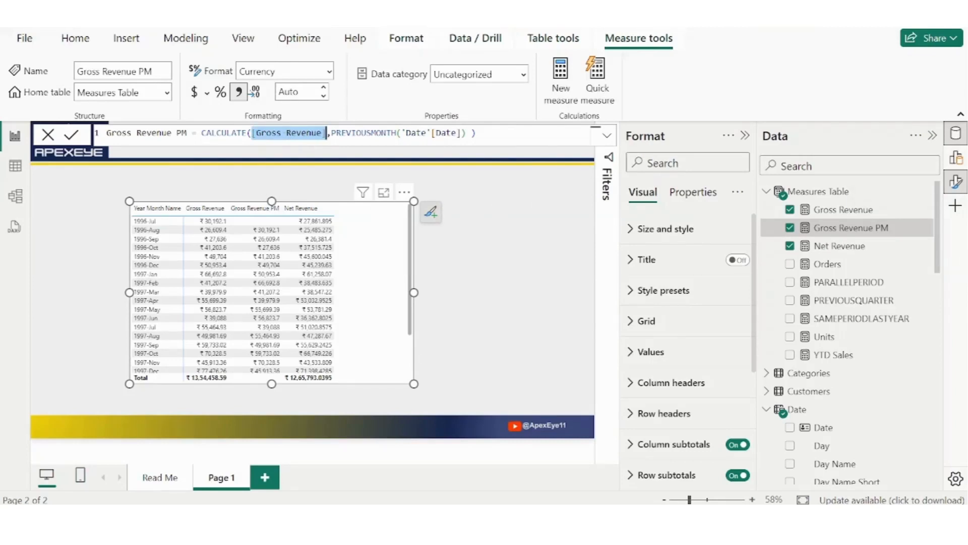
click(789, 336)
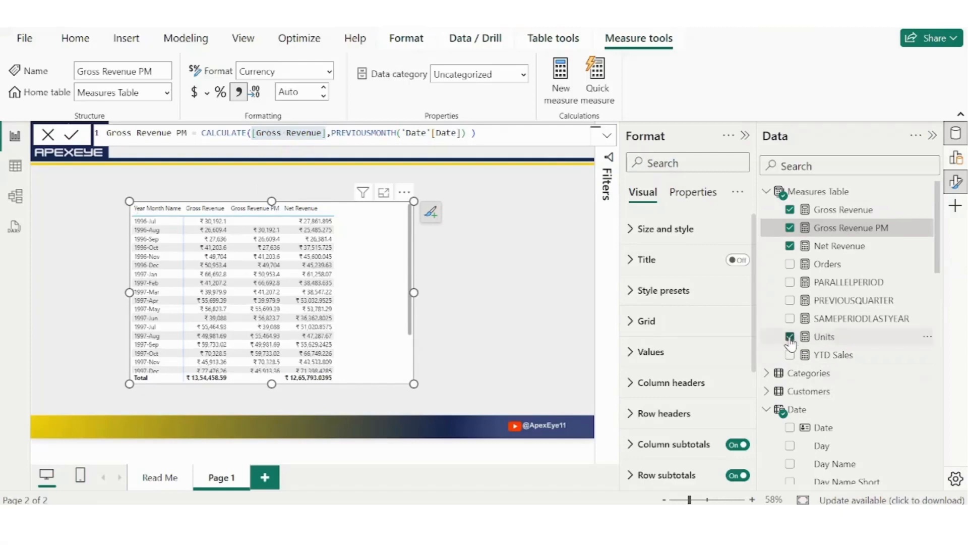
drag(415, 292, 471, 292)
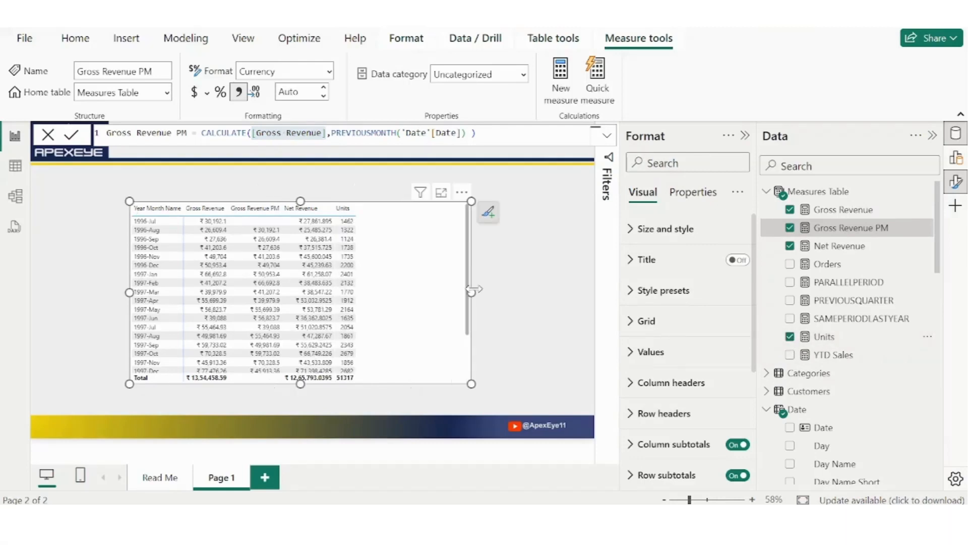
click(498, 132)
drag(253, 135, 324, 134)
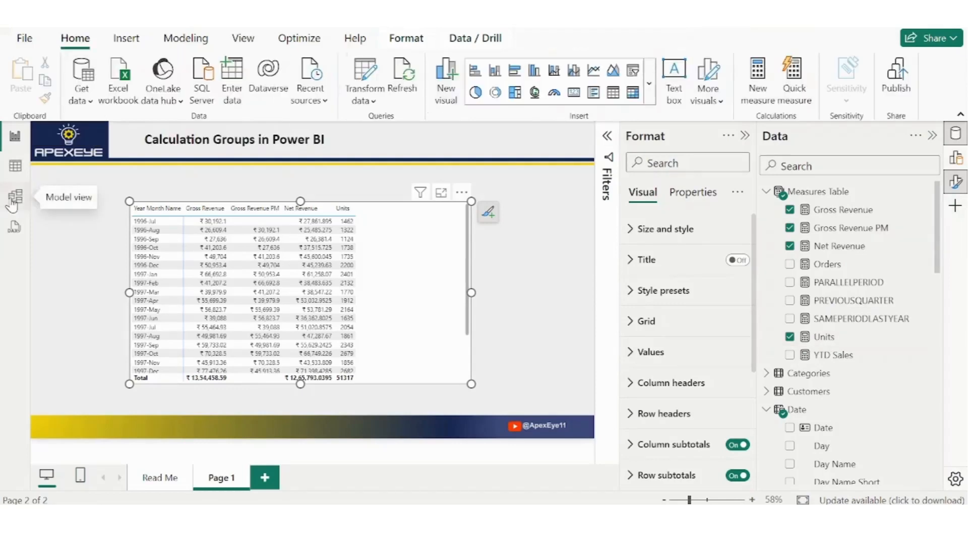
Create a new calculation group in the semantic model from Model view, keeping its default SELECTEDMEASURE() calculation item
click(15, 197)
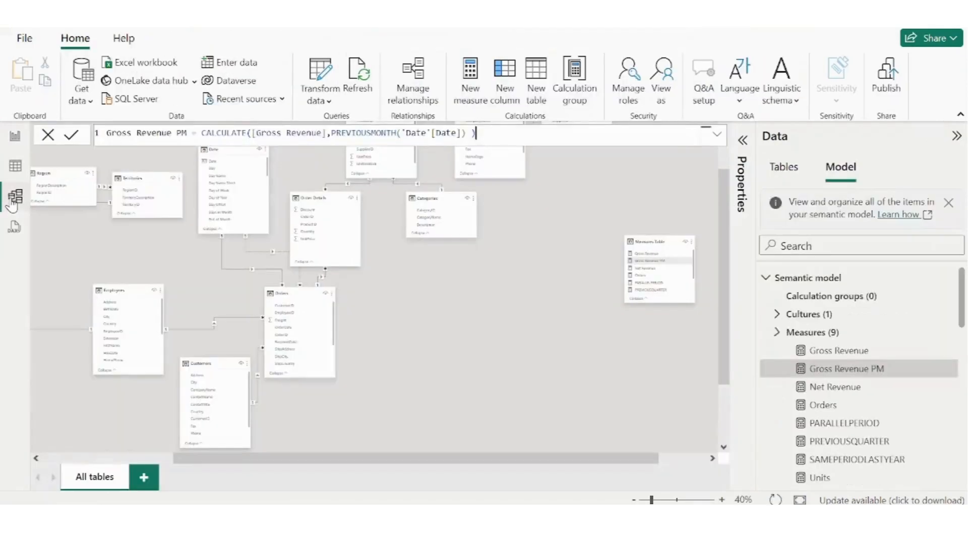
click(834, 169)
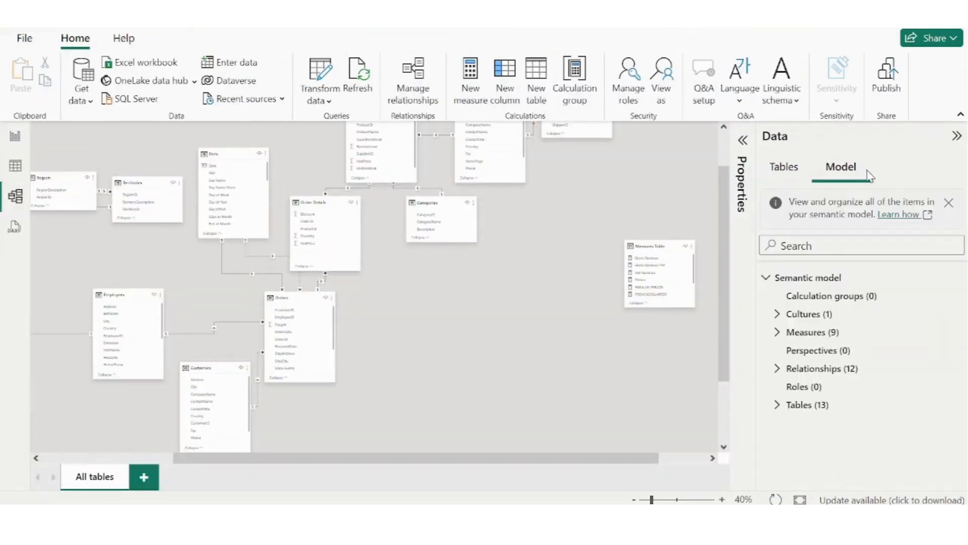
right_click(836, 301)
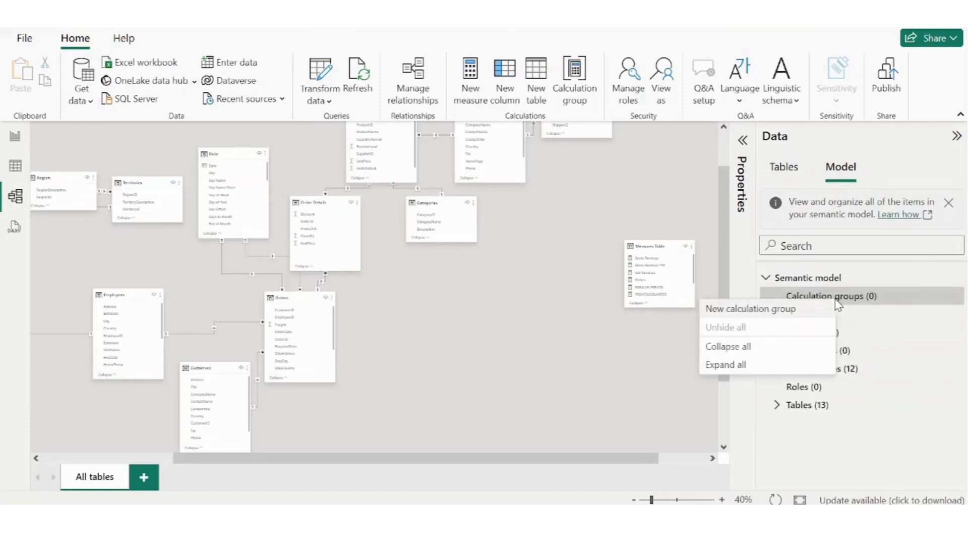
click(733, 310)
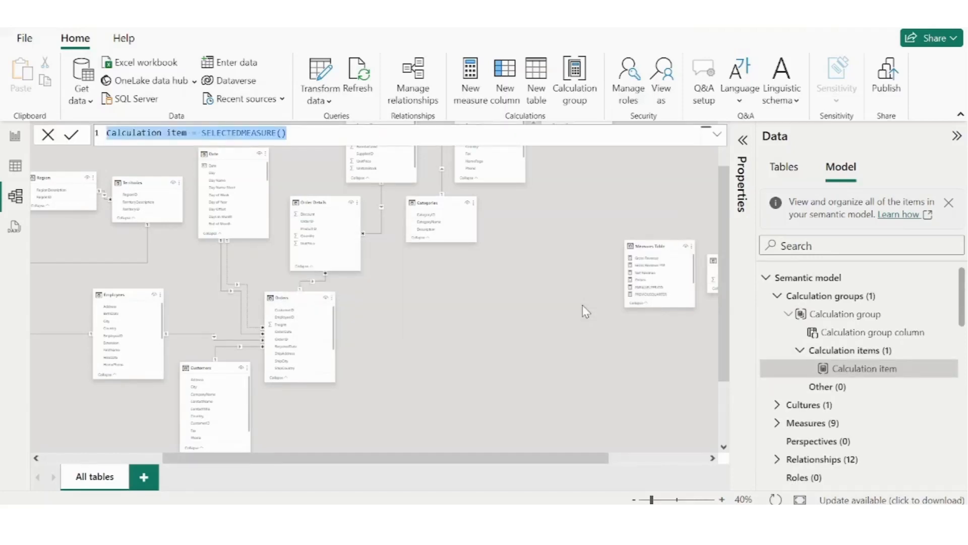
click(302, 129)
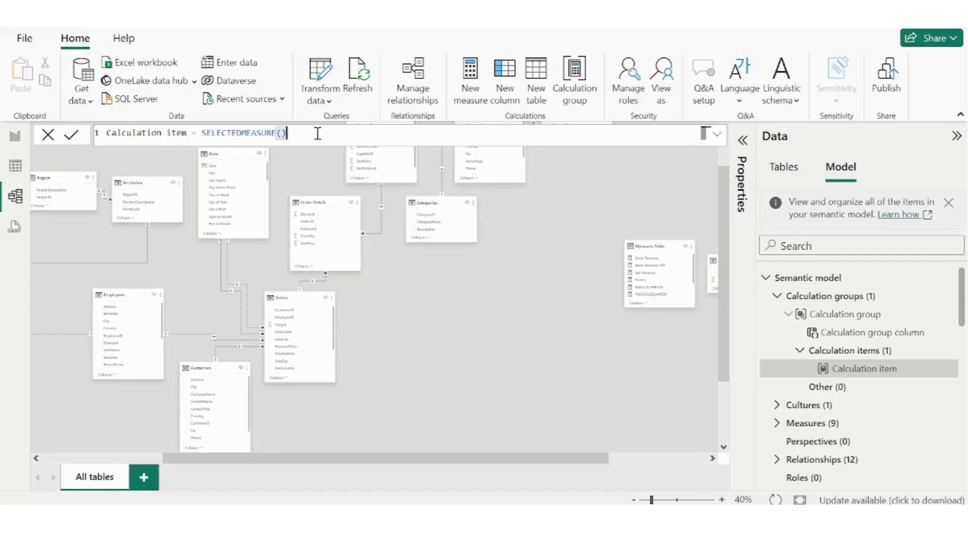
Add a second calculation item to the calculation group, and look through the model tree below it
right_click(859, 356)
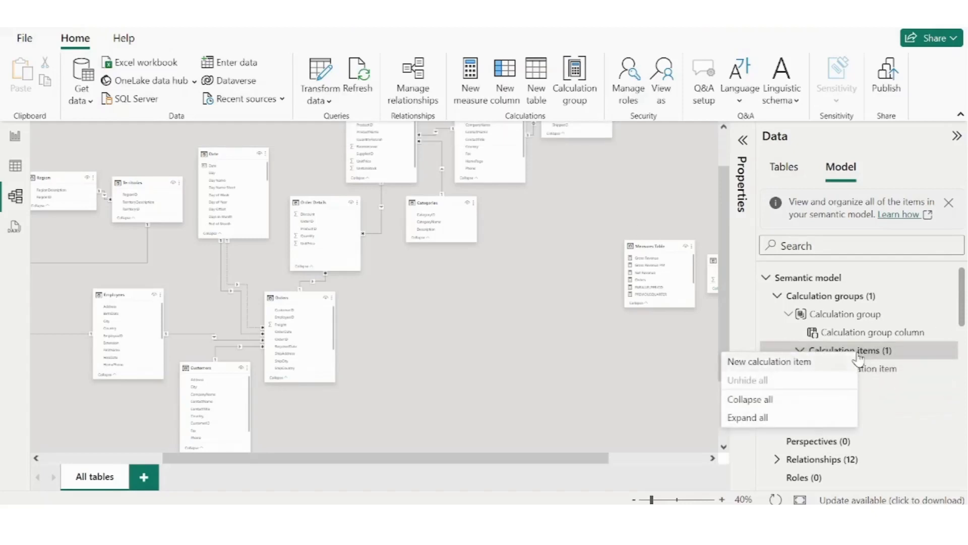
click(746, 364)
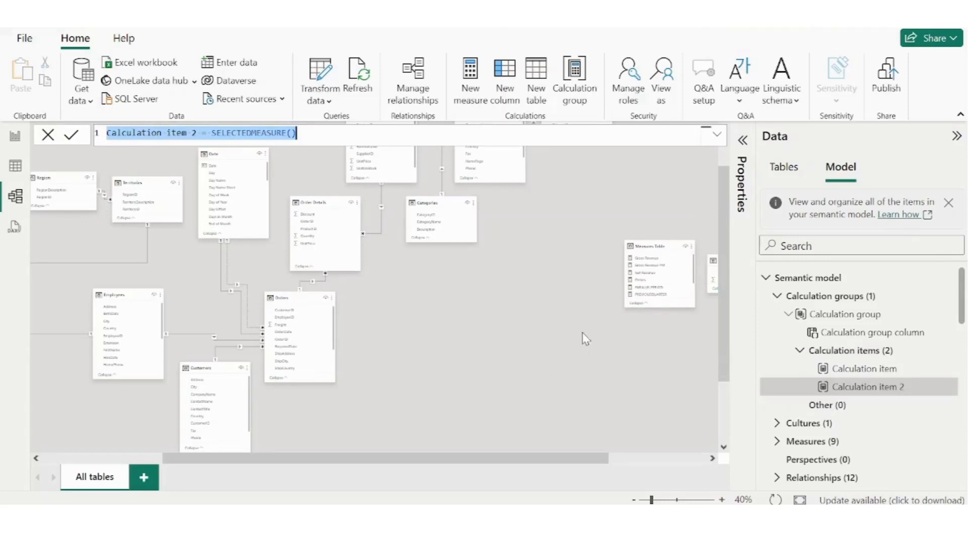
scroll(885, 439, down, 5)
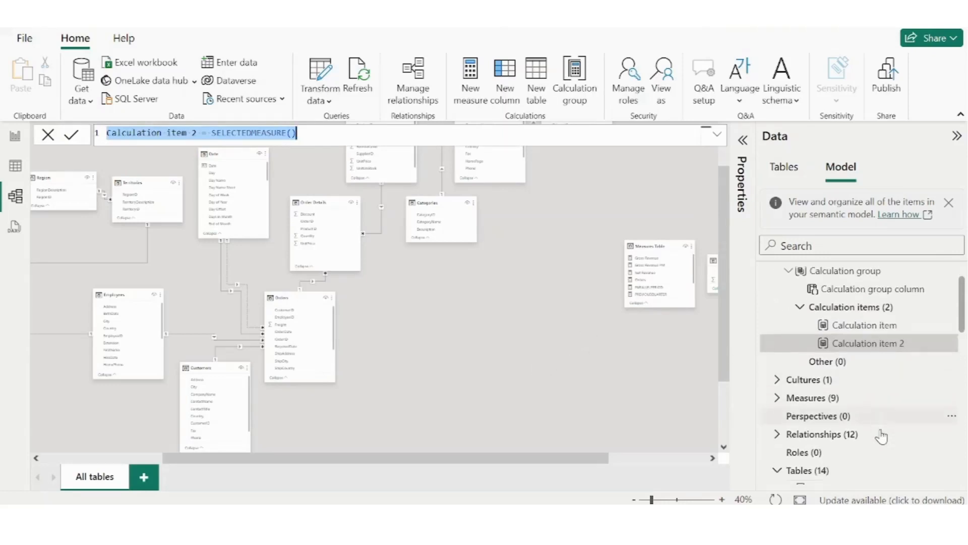
Copy the CALCULATE expression with PREVIOUSMONTH('Date'[Date]) from the Gross Revenue PM measure's formula
scroll(883, 438, down, 3)
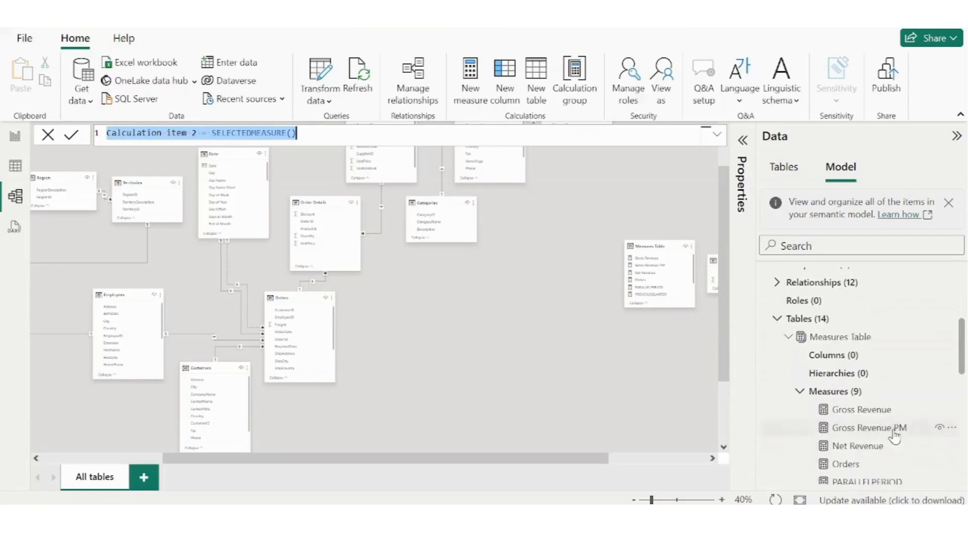
click(860, 431)
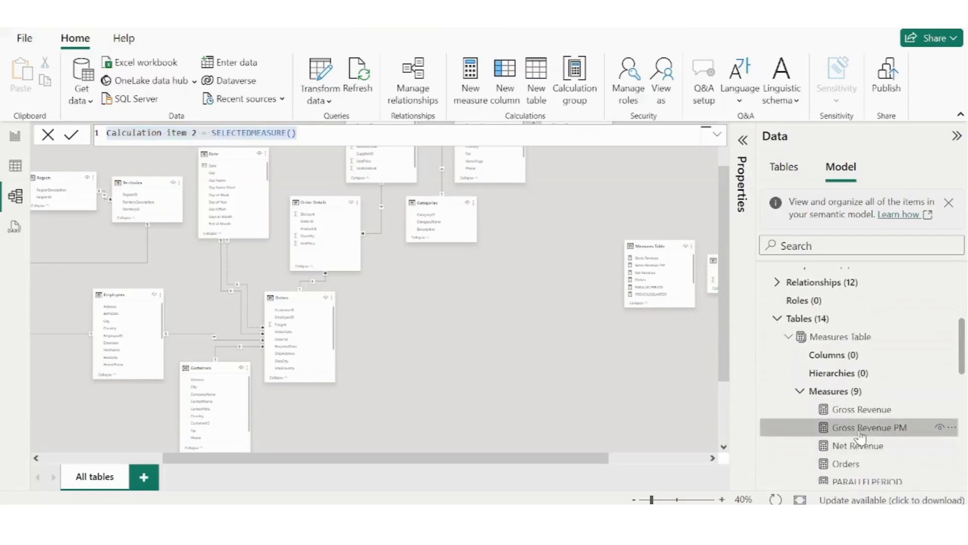
scroll(860, 431, down, 6)
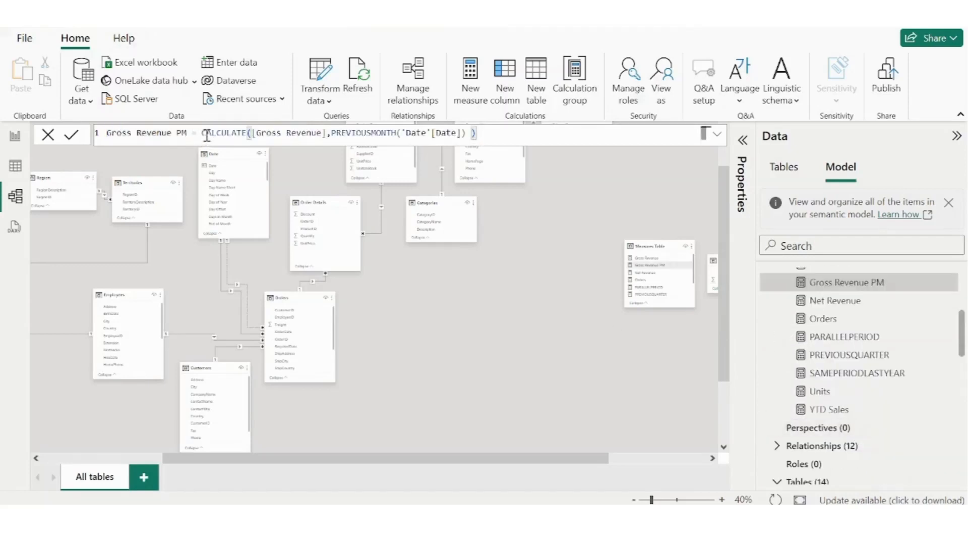
drag(203, 133, 494, 134)
key(ctrl+c)
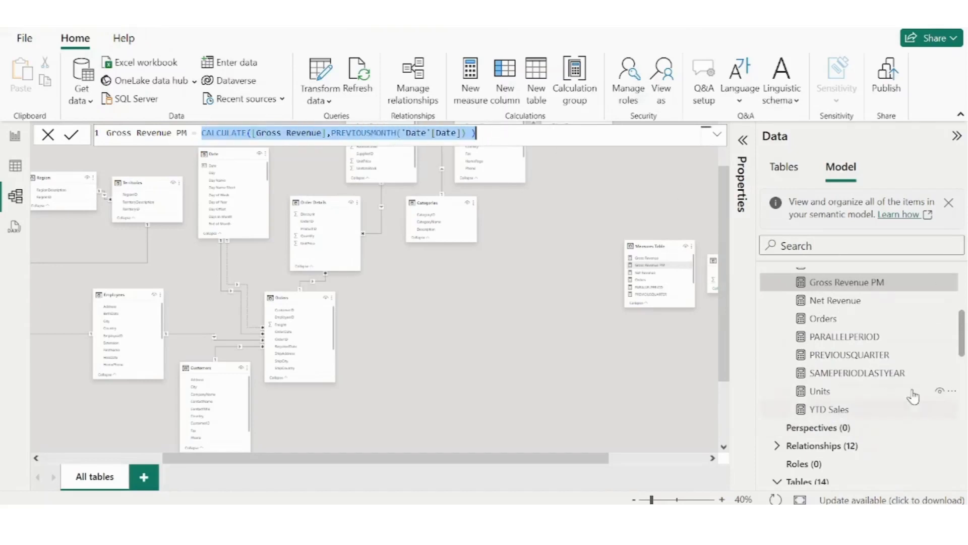
Paste the copied CALCULATE expression into Calculation item 2's formula, ahead of SELECTEDMEASURE()
scroll(867, 398, up, 3)
scroll(866, 397, up, 3)
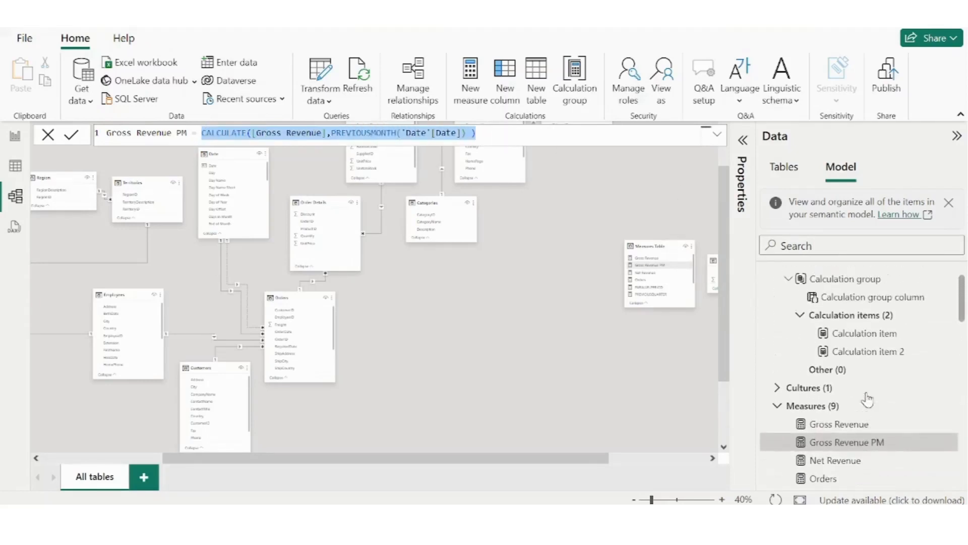
click(865, 355)
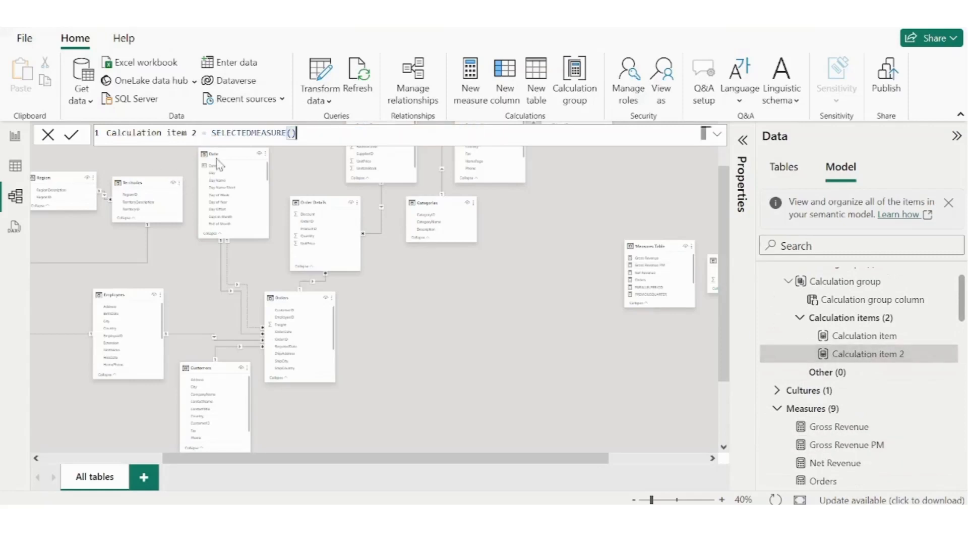
click(216, 132)
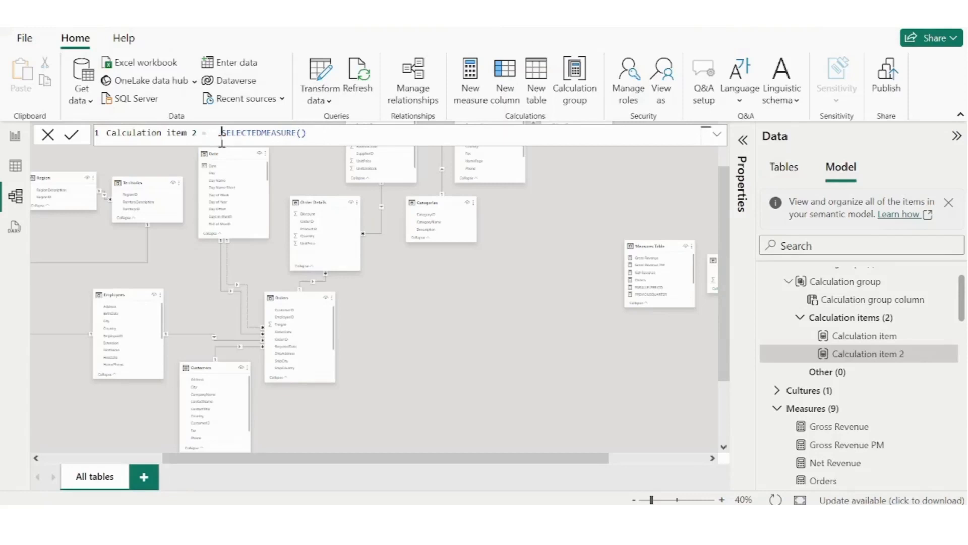
key(ctrl+v)
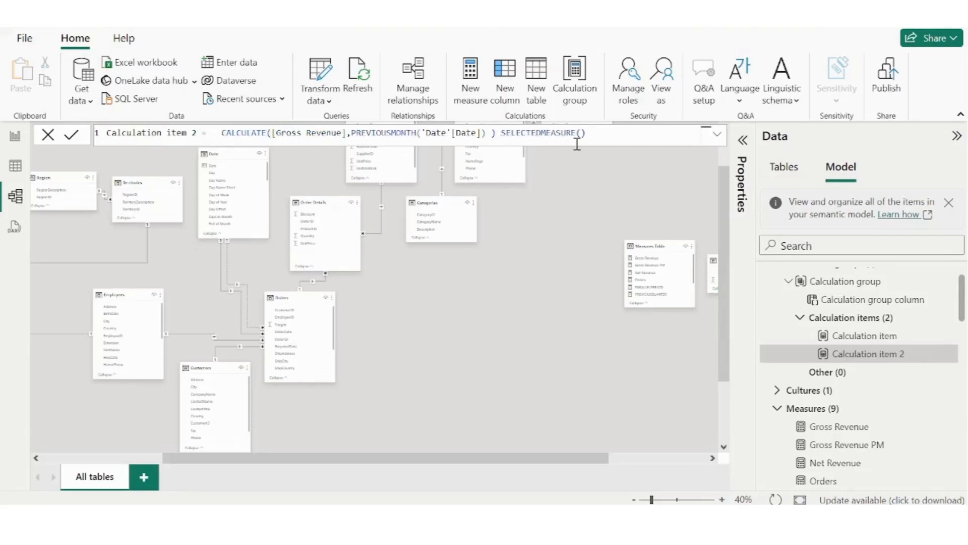
Move SELECTEDMEASURE() from the end of Calculation item 2's formula into CALCULATE, replacing [Gross Revenue]
shift+click(588, 133)
key(ctrl+c)
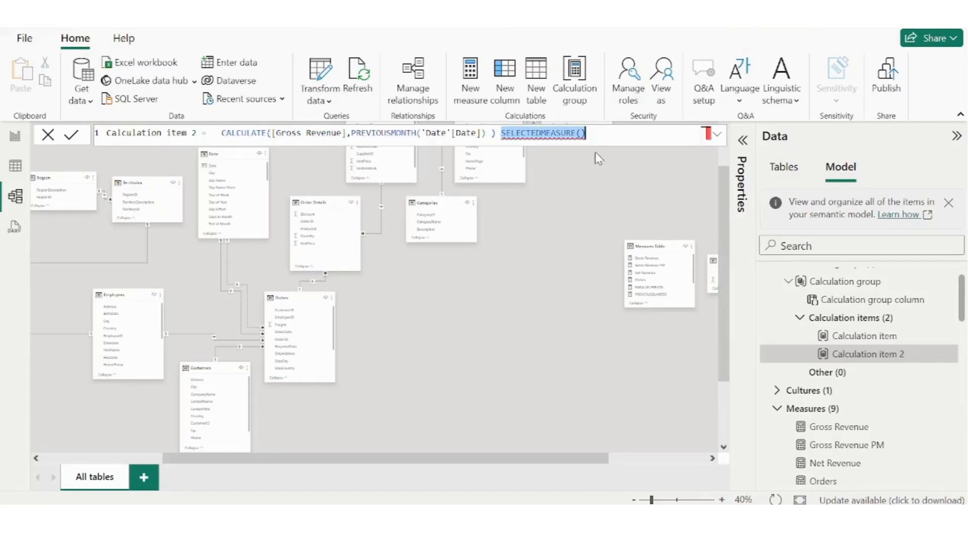
key(Delete)
click(272, 135)
shift+click(347, 132)
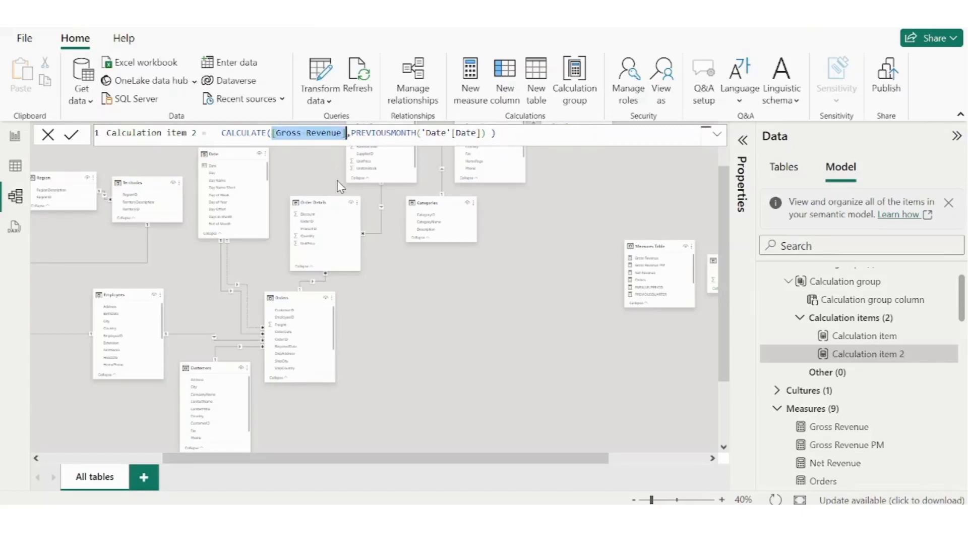
key(ctrl+v)
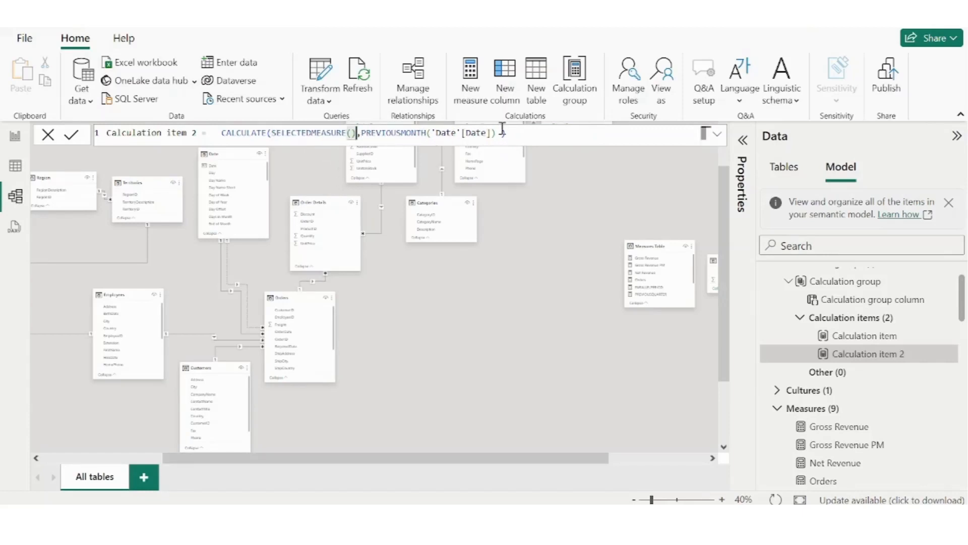
Remove the extra spaces before CALCULATE, rename Calculation item 2 as Previous Month, and commit the formula
click(545, 140)
double_click(224, 133)
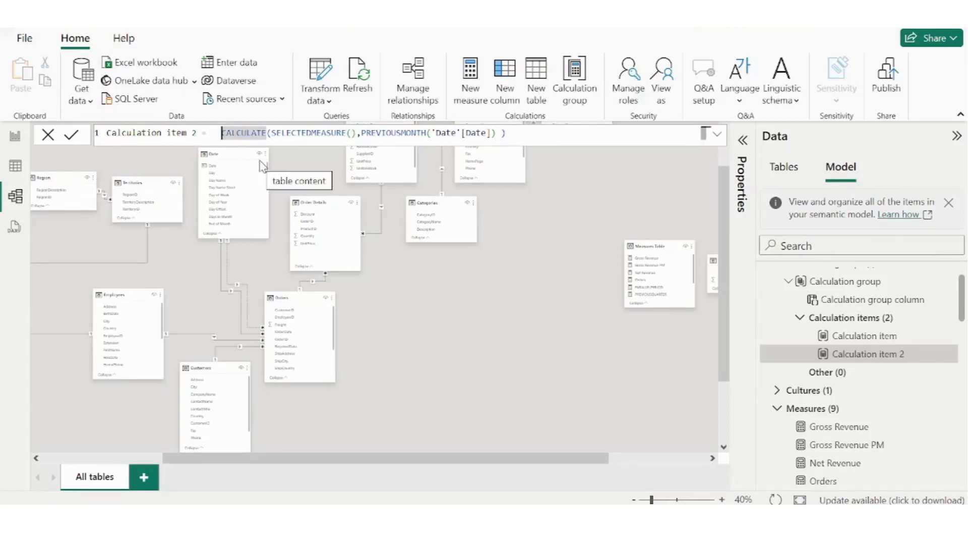
key(Left)
key(BackSpace)
key(BackSpace)
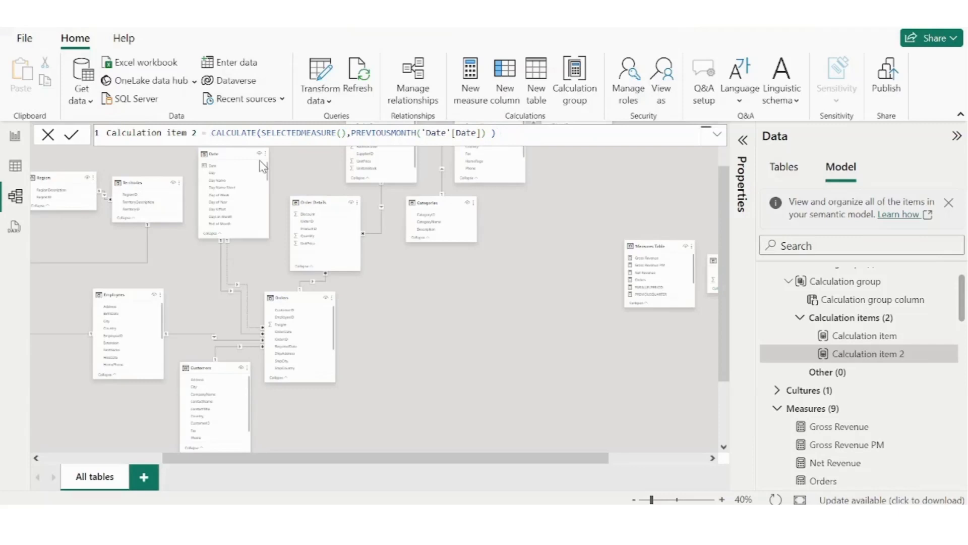
drag(196, 132, 99, 131)
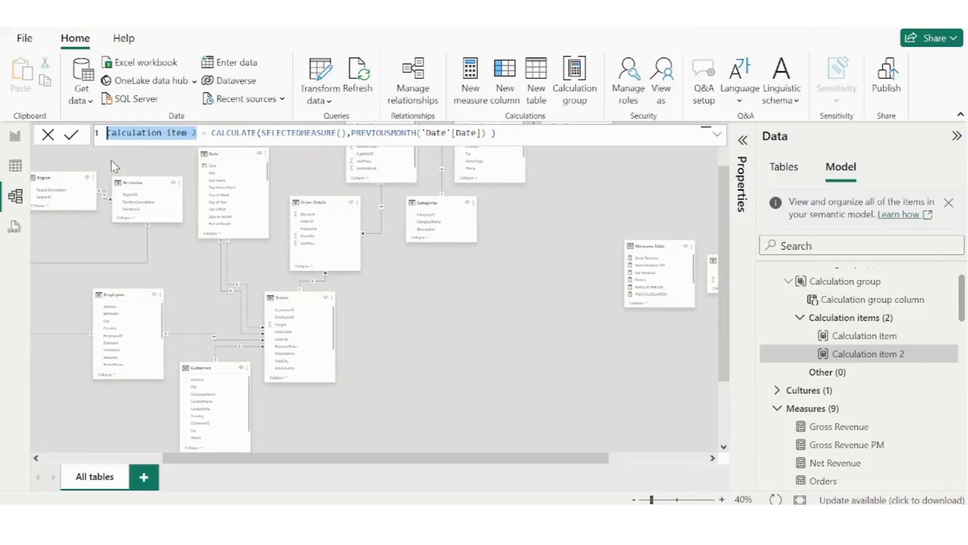
text(Previous Month)
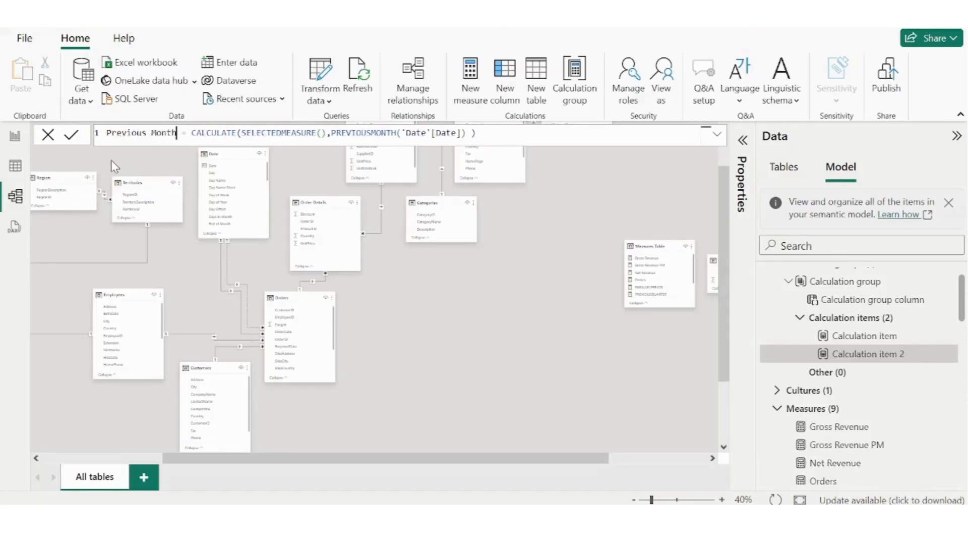
click(75, 139)
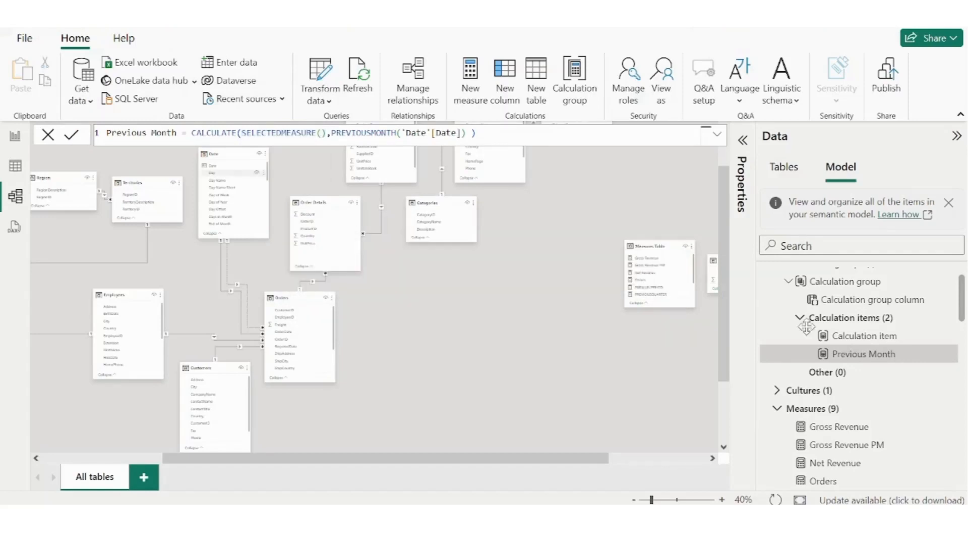
Rename the first calculation item as Metrics, commit it, and compare its formula with the Previous Month item's
click(857, 337)
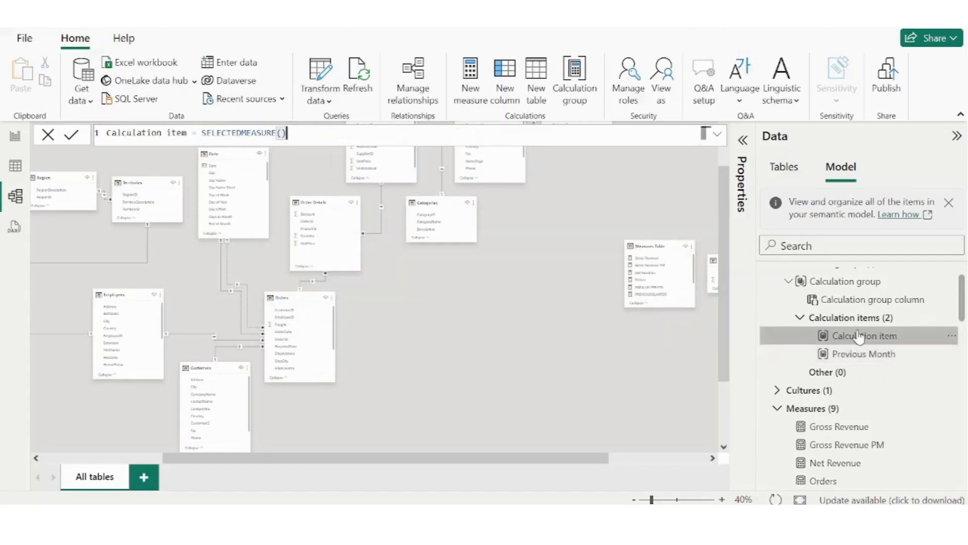
drag(191, 134, 55, 136)
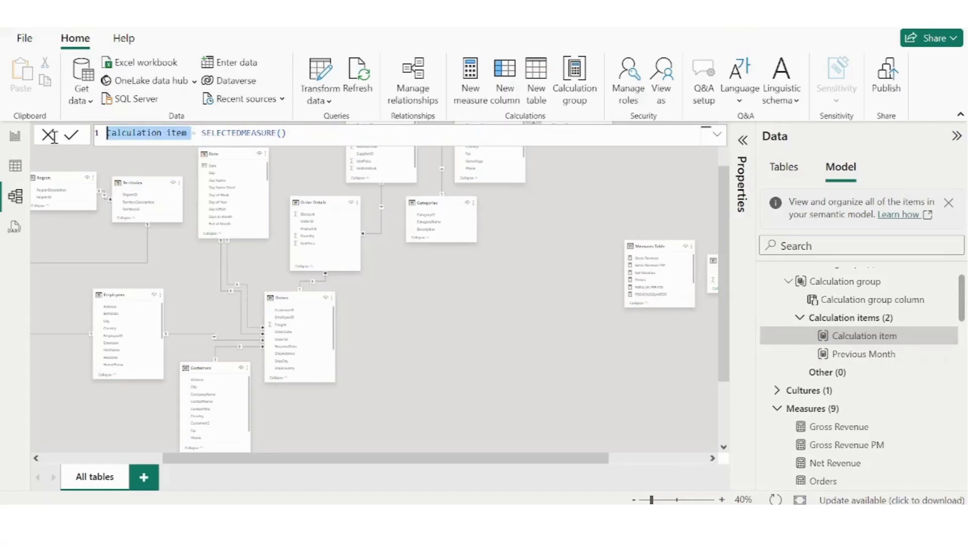
text(Metrics)
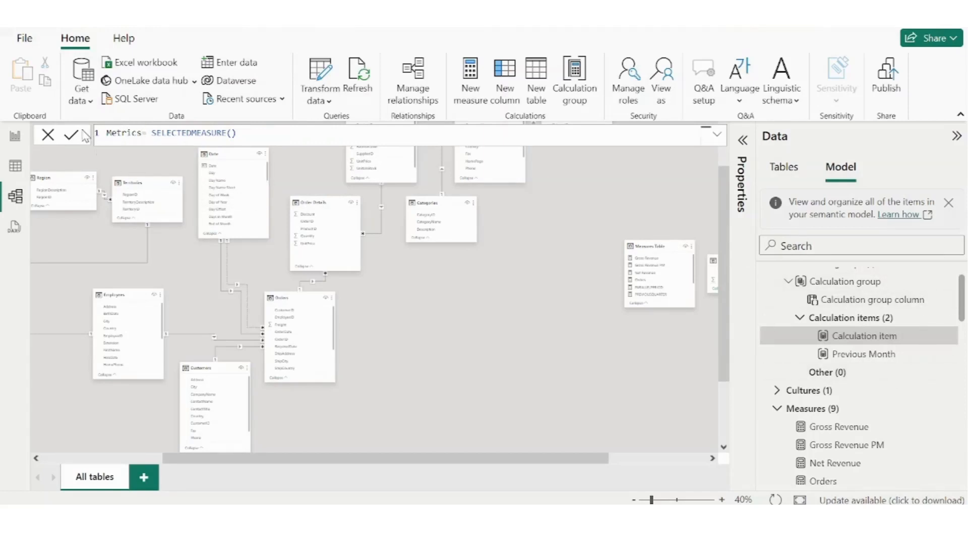
click(71, 135)
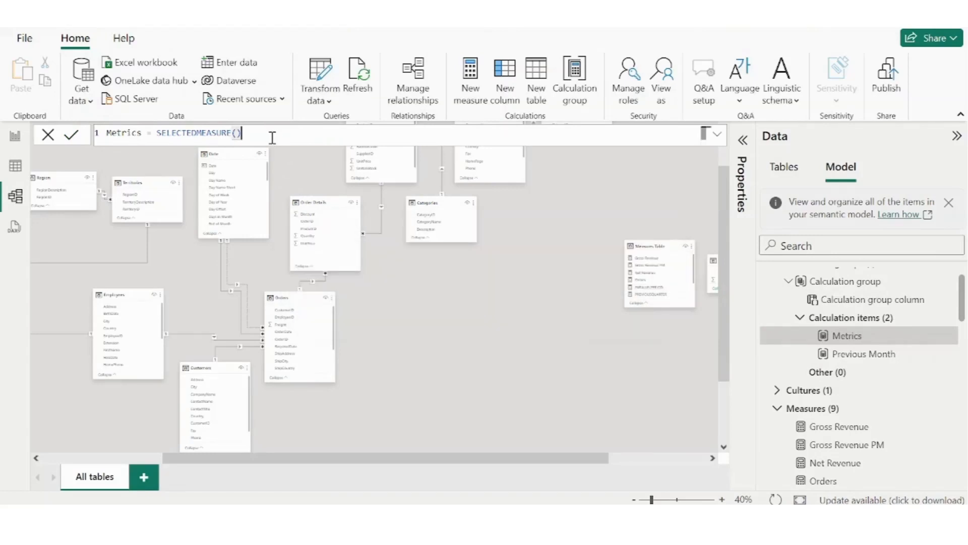
click(855, 361)
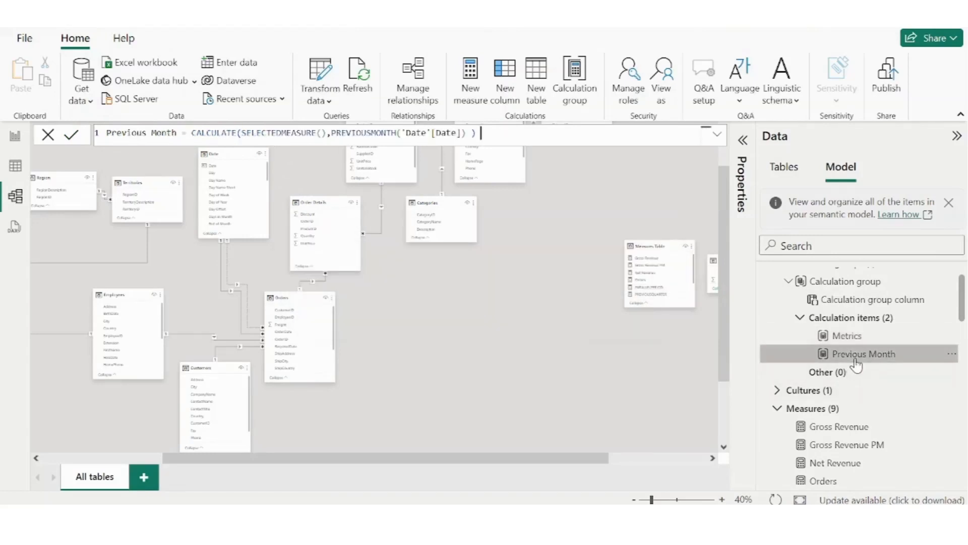
click(855, 338)
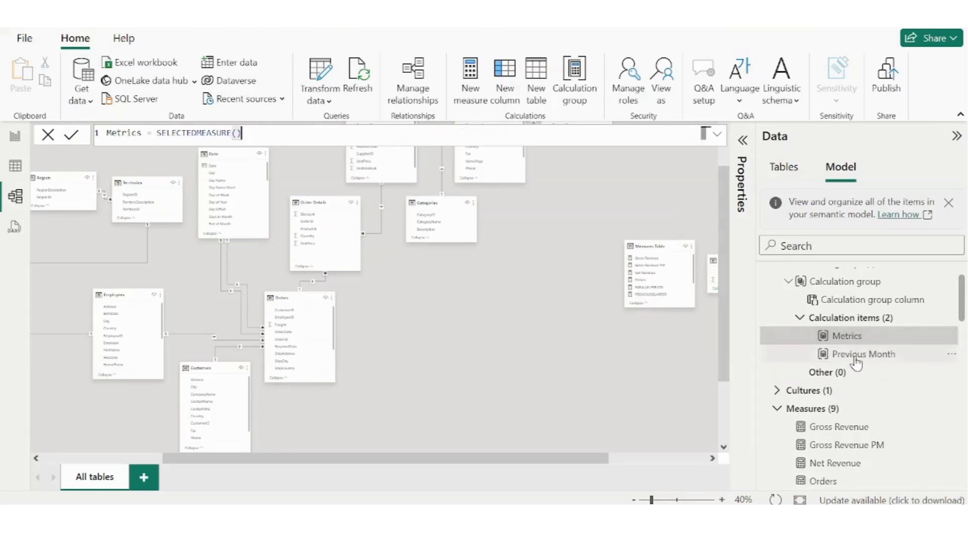
click(855, 358)
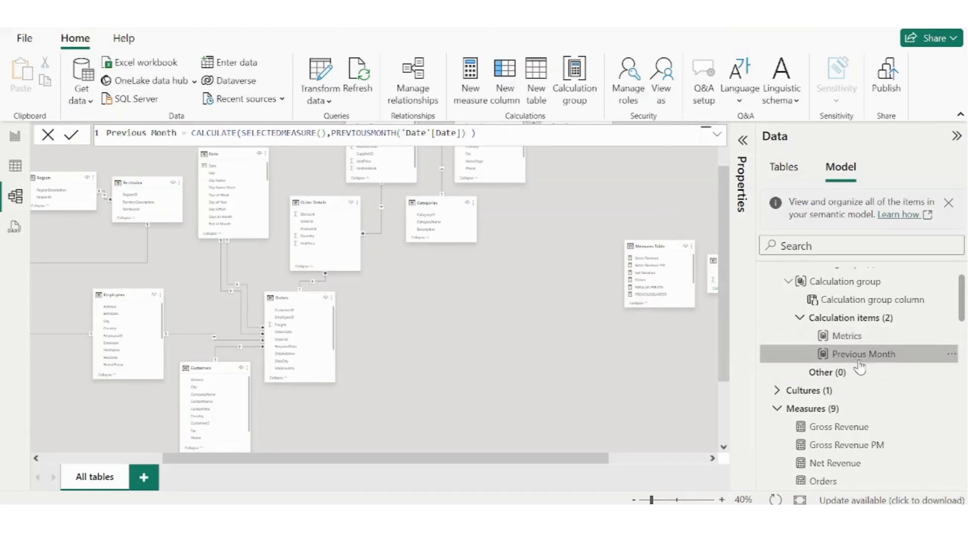
Return to the report page and delete the existing matrix visual
click(15, 137)
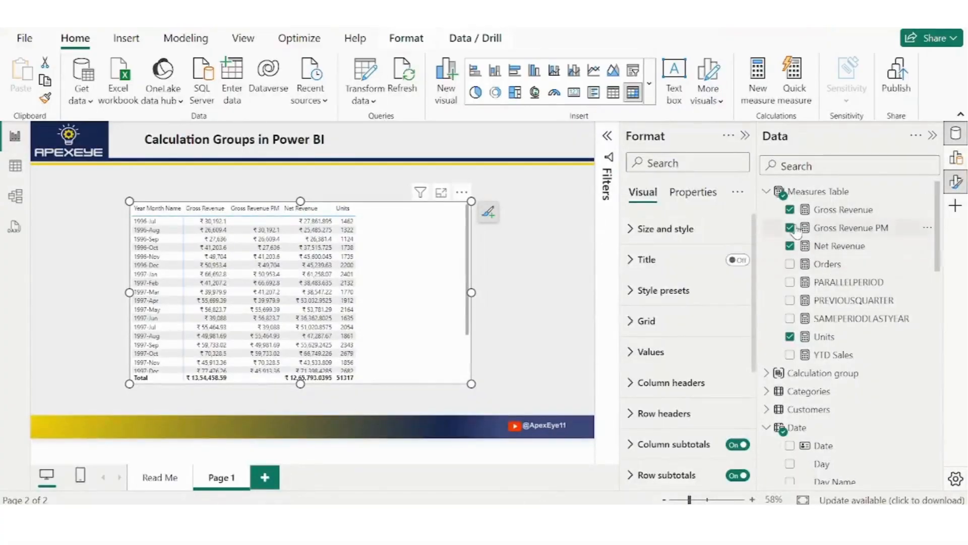
click(504, 287)
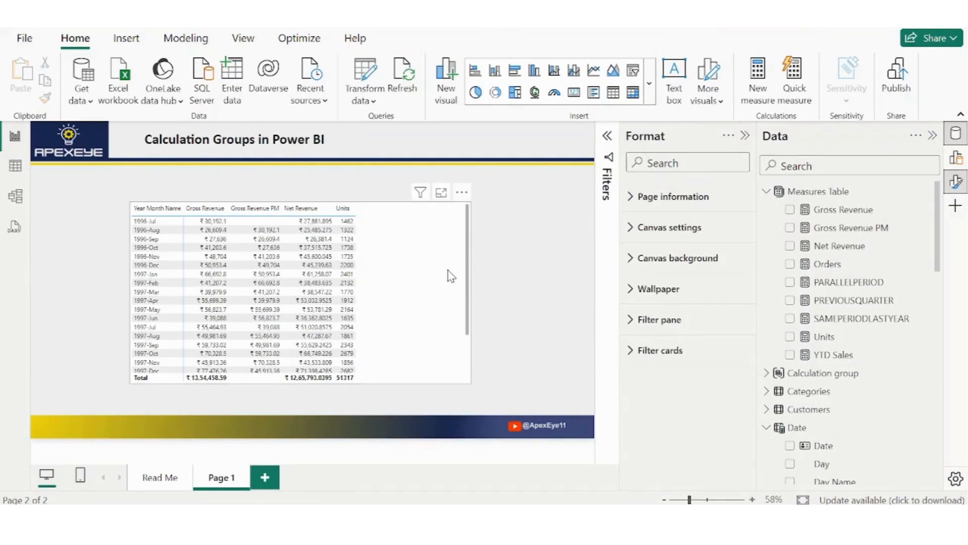
click(452, 276)
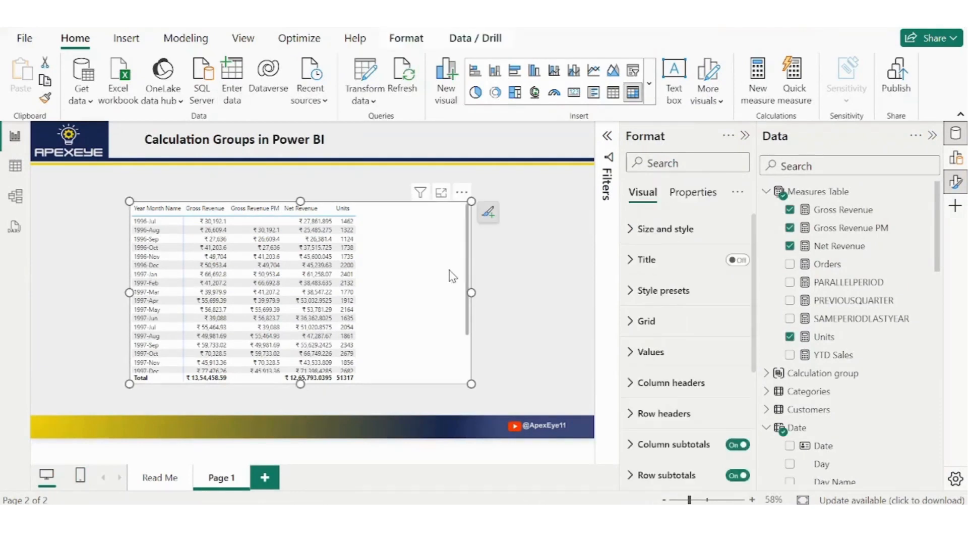
key(Delete)
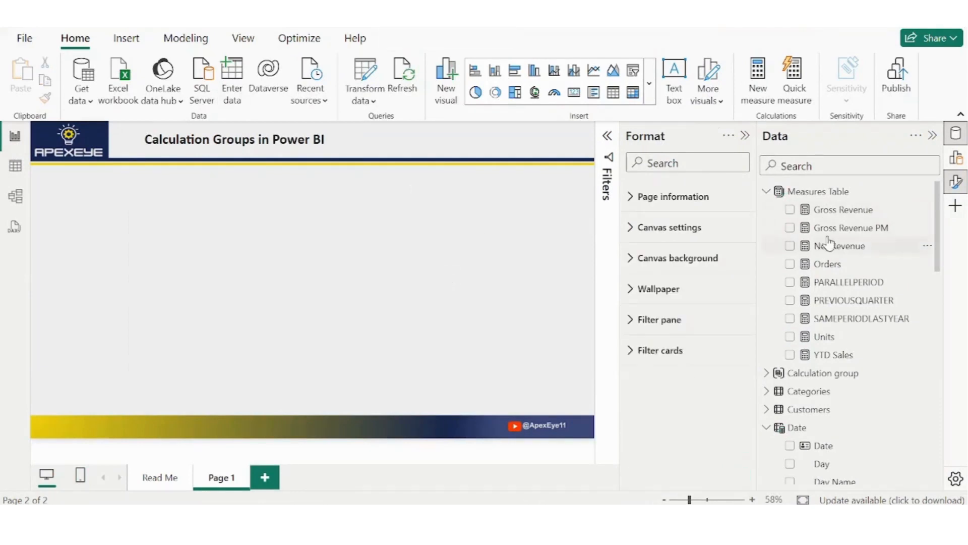
Delete the Gross Revenue PM measure from the model
click(834, 233)
right_click(836, 236)
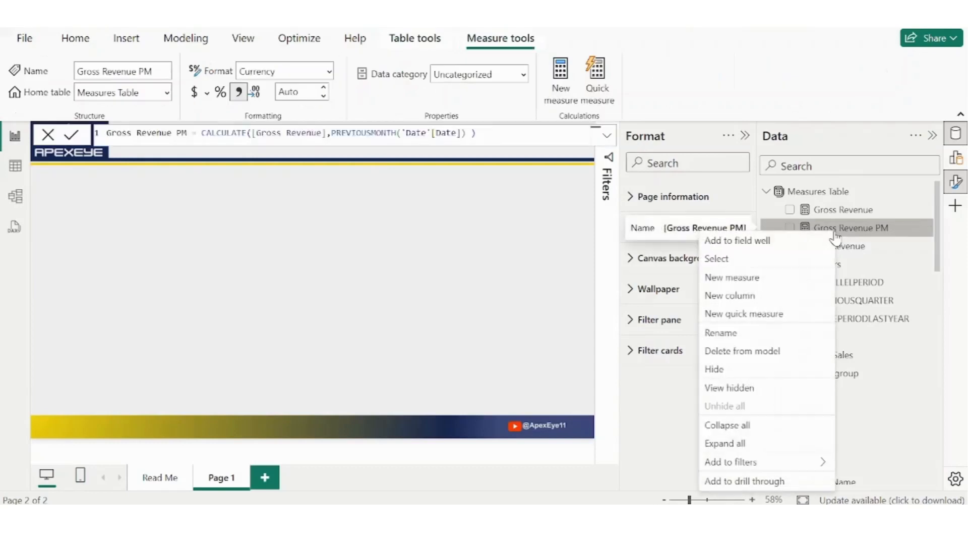
click(742, 352)
click(579, 296)
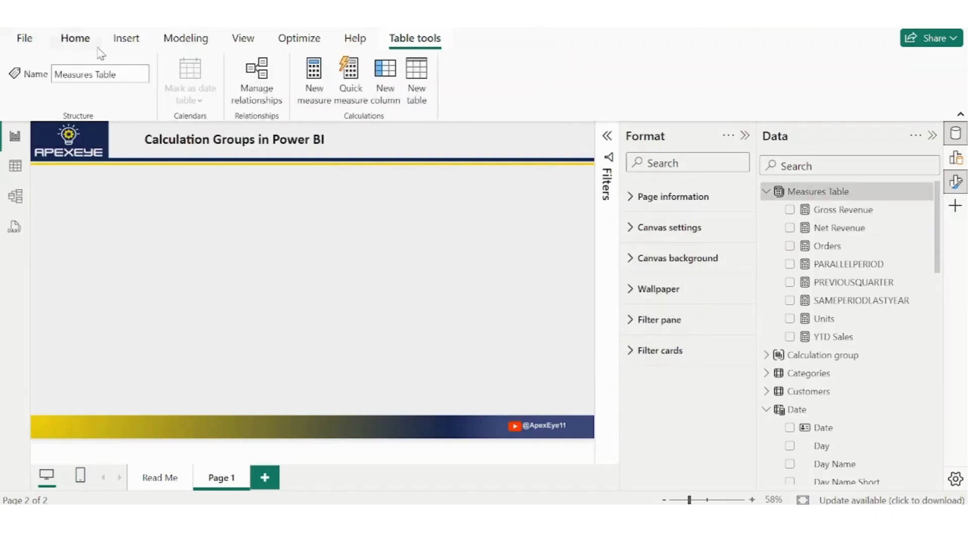
Insert a new matrix on the report page, add Year Month Name from the Date table, and enlarge the visual
click(124, 44)
click(252, 92)
drag(176, 232, 196, 224)
scroll(873, 314, down, 9)
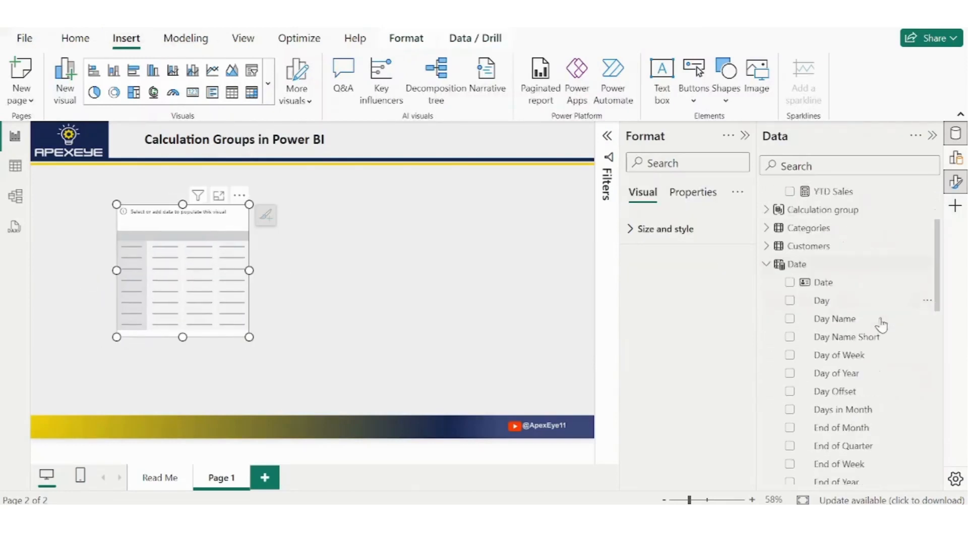
scroll(883, 328, down, 4)
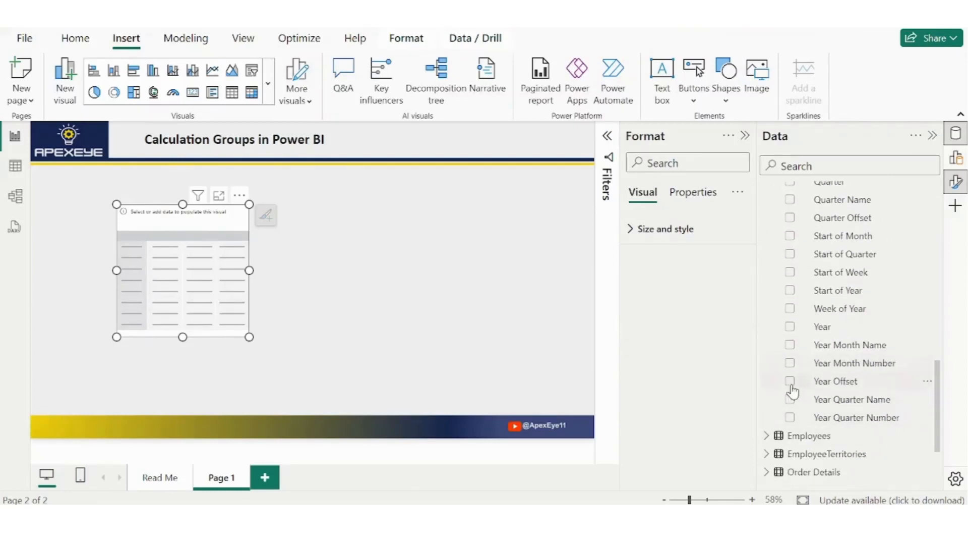
click(791, 346)
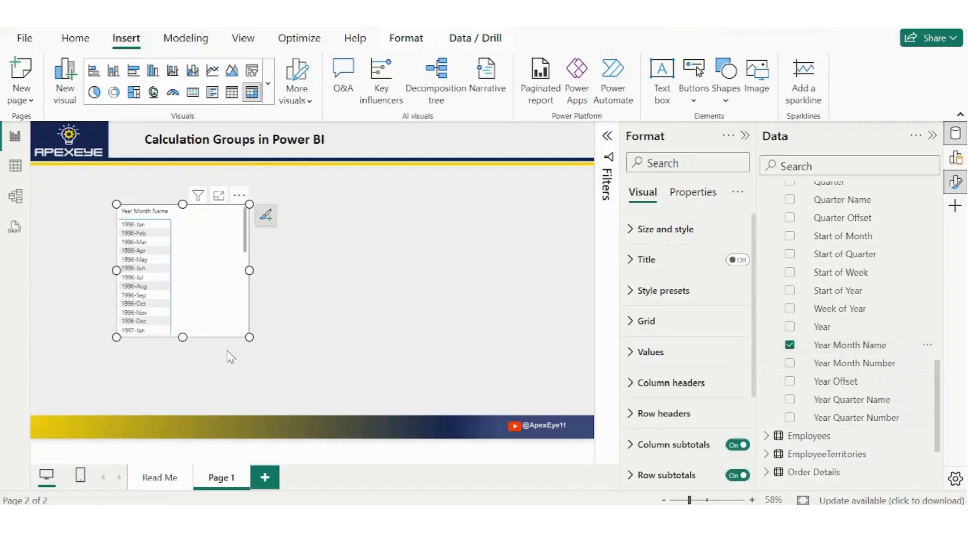
drag(249, 337, 303, 389)
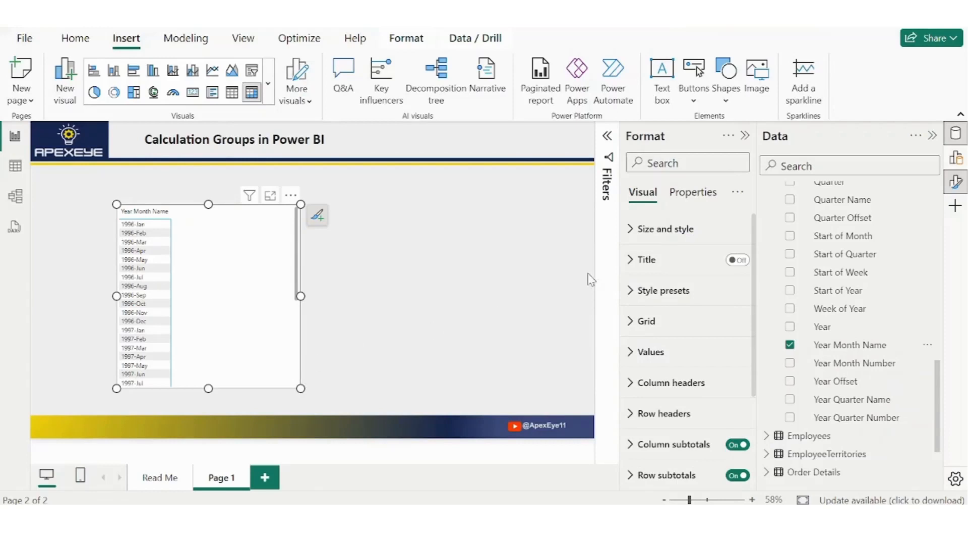
Add the Gross Revenue measure from the Measures Table to the matrix's values
scroll(877, 270, up, 5)
scroll(880, 272, up, 5)
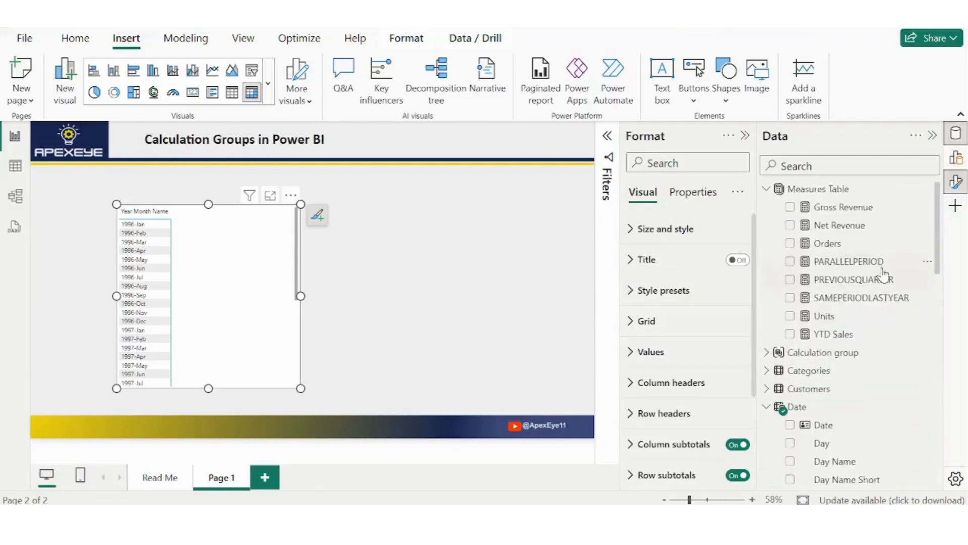
click(956, 160)
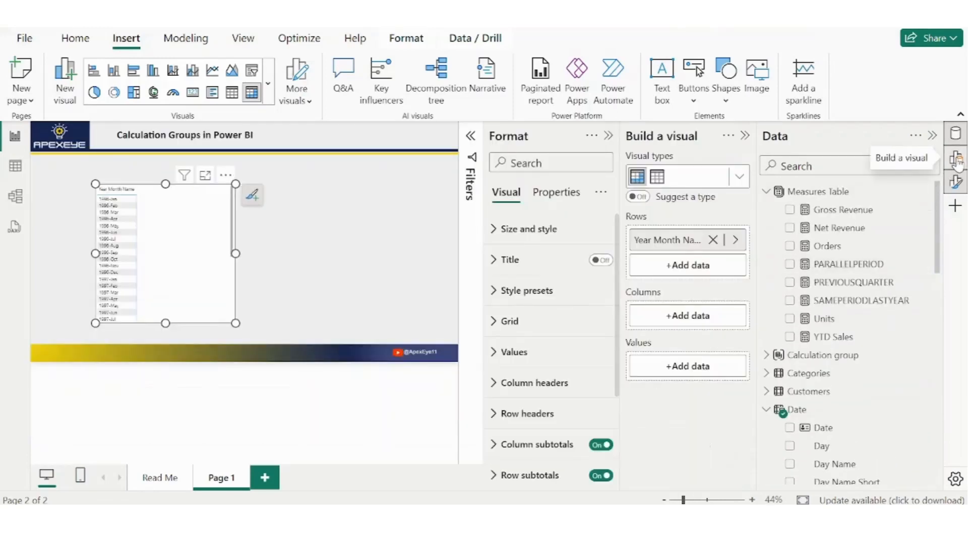
click(669, 366)
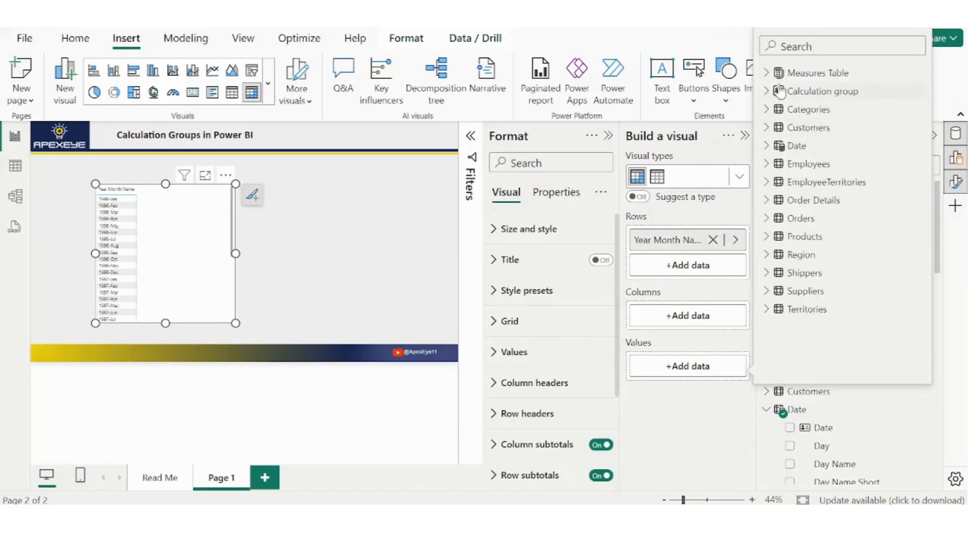
click(767, 73)
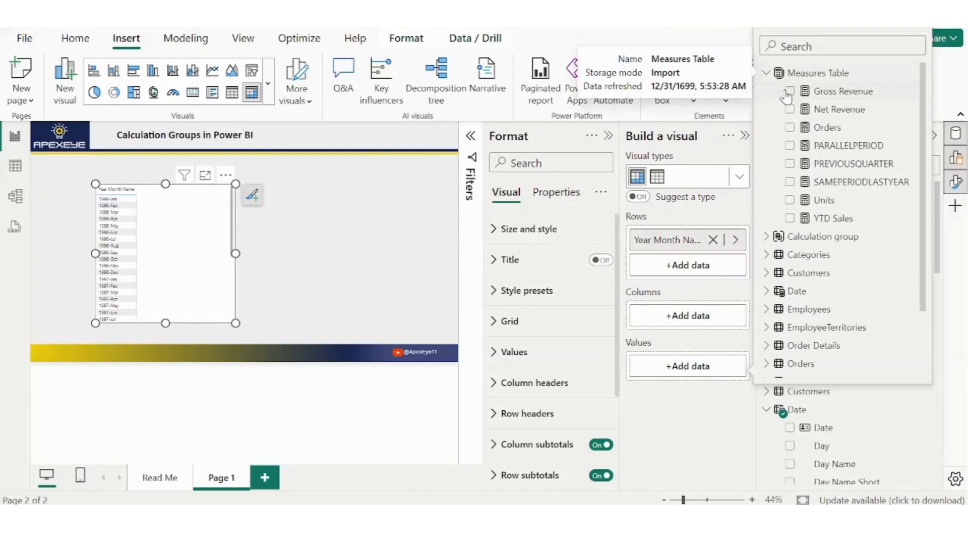
click(788, 92)
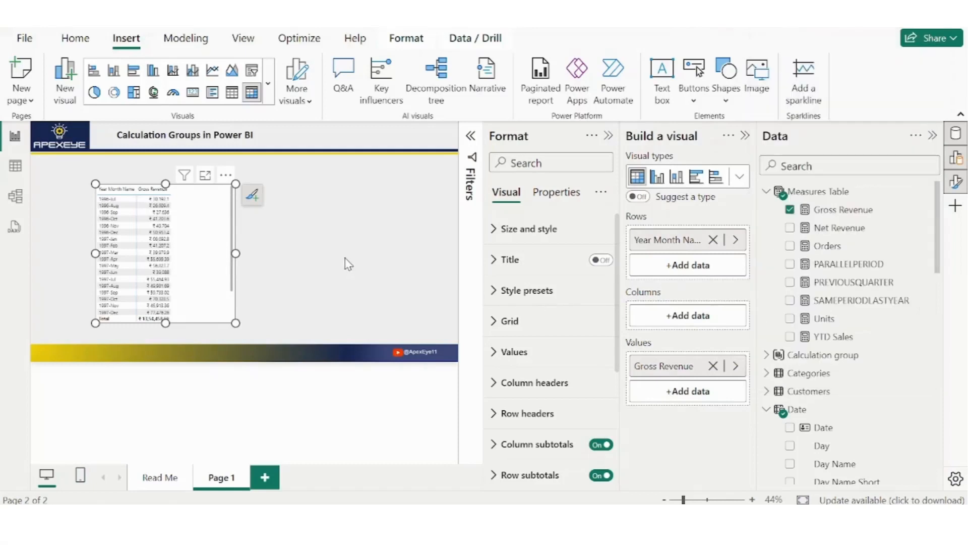
Use the Calculation group column as the matrix's columns and widen the visual
click(670, 317)
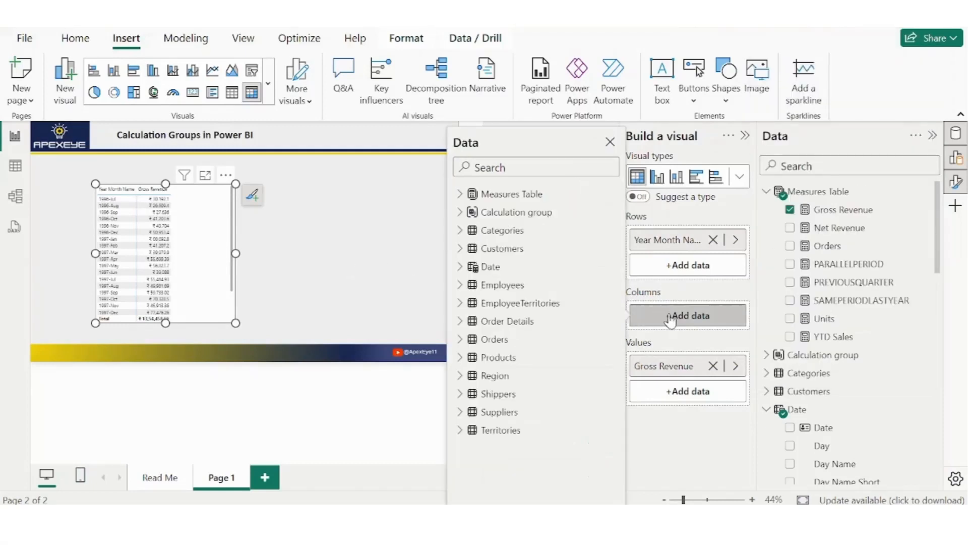
click(459, 212)
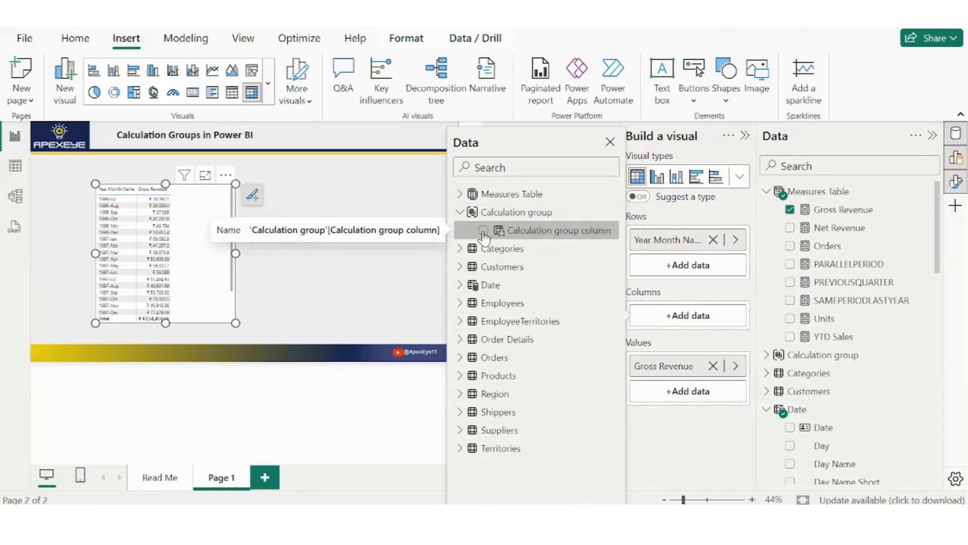
click(482, 231)
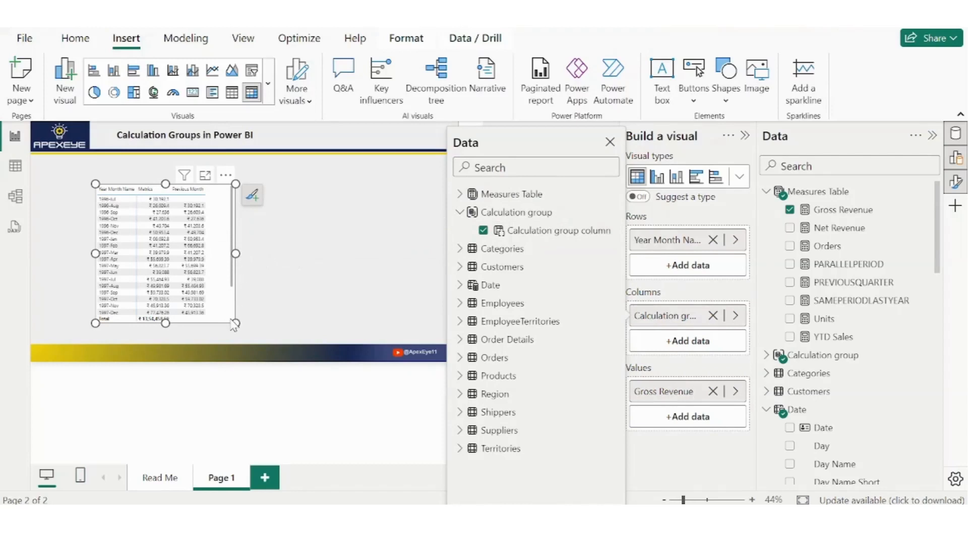
click(236, 256)
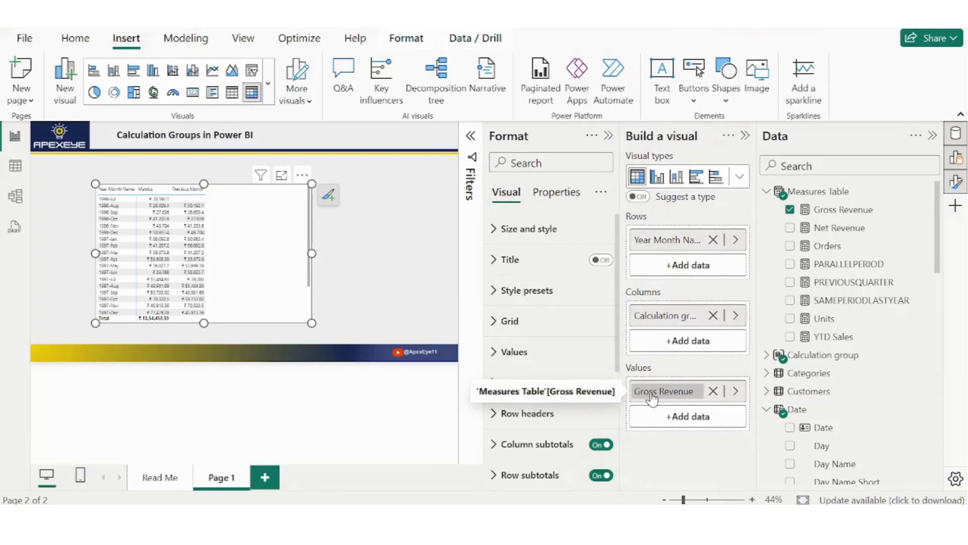
Review the SELECTEDMEASURE() part of the Metrics and Previous Month formulas in the model view, and return to the report page
click(14, 206)
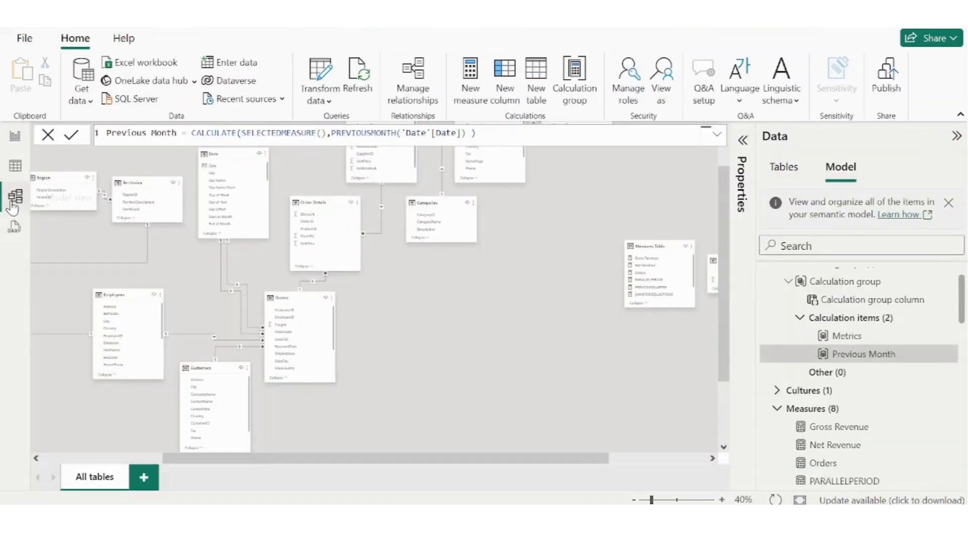
click(851, 337)
drag(157, 133, 249, 135)
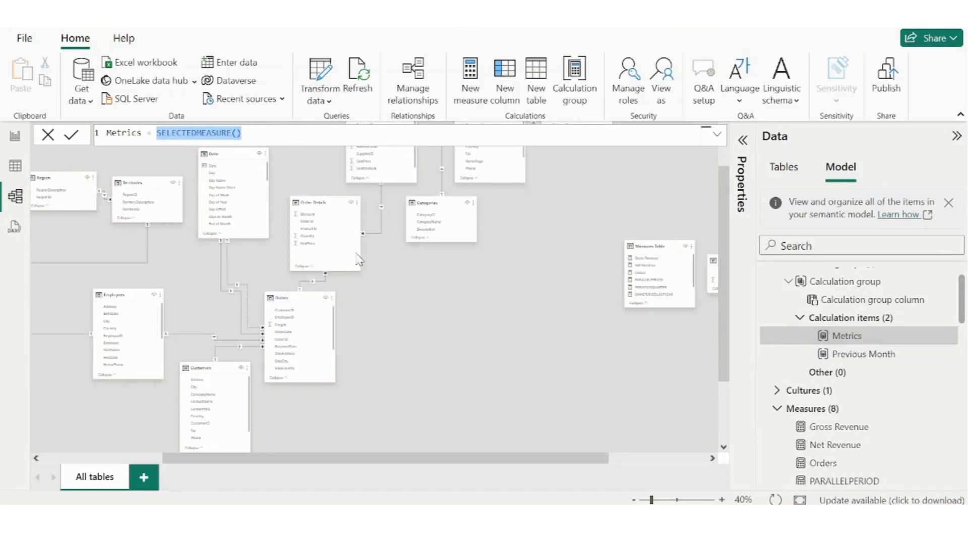
click(869, 356)
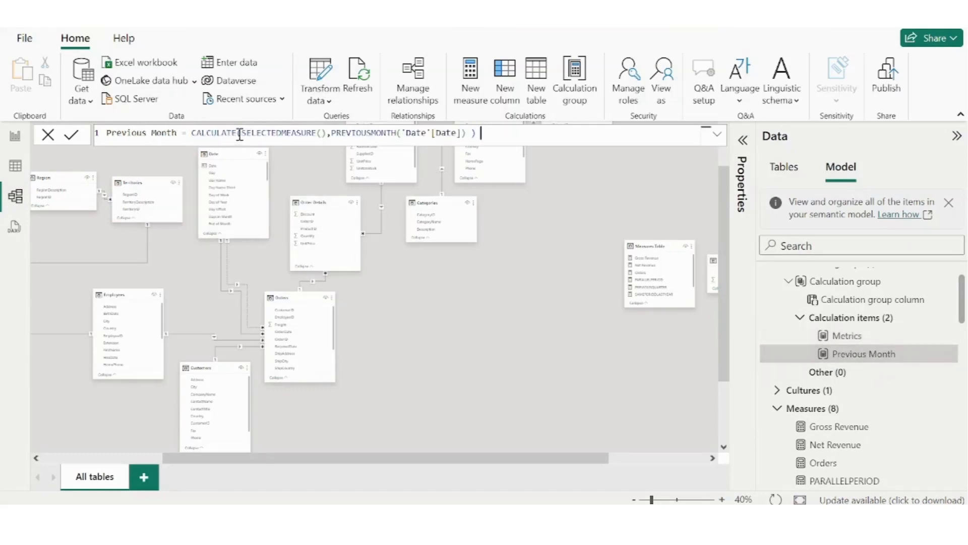
drag(243, 132, 323, 133)
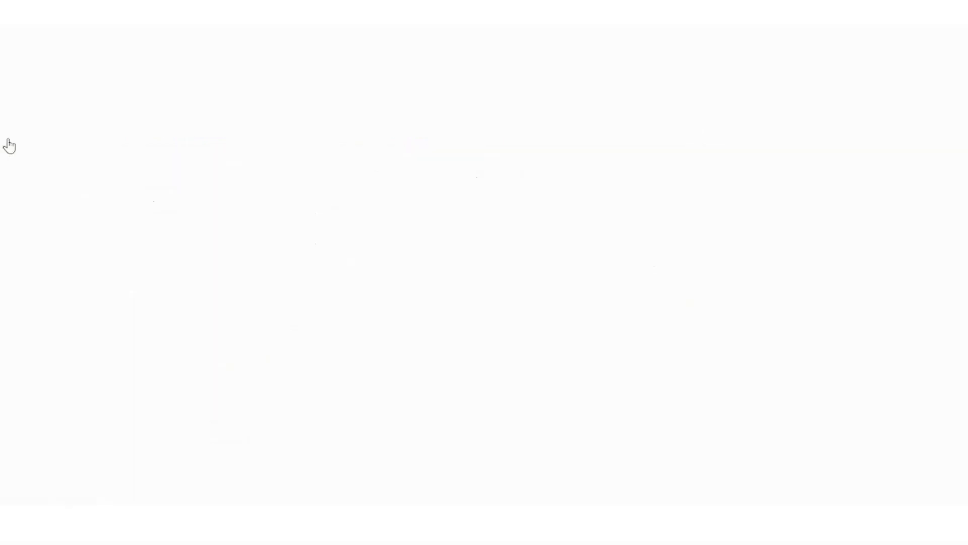
click(9, 146)
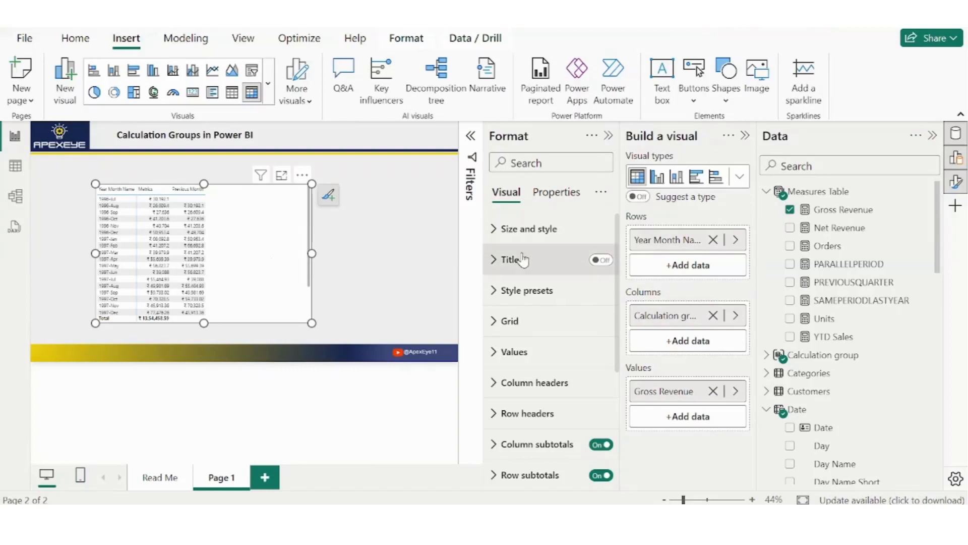
Set the font size of the matrix's row headers to 16
scroll(539, 343, down, 3)
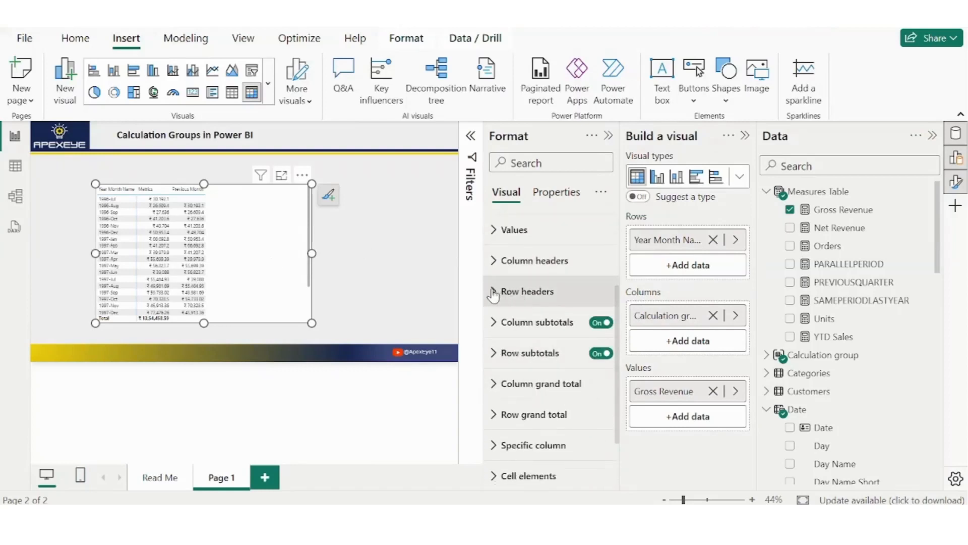
click(518, 292)
scroll(502, 303, down, 1)
drag(593, 327, 557, 324)
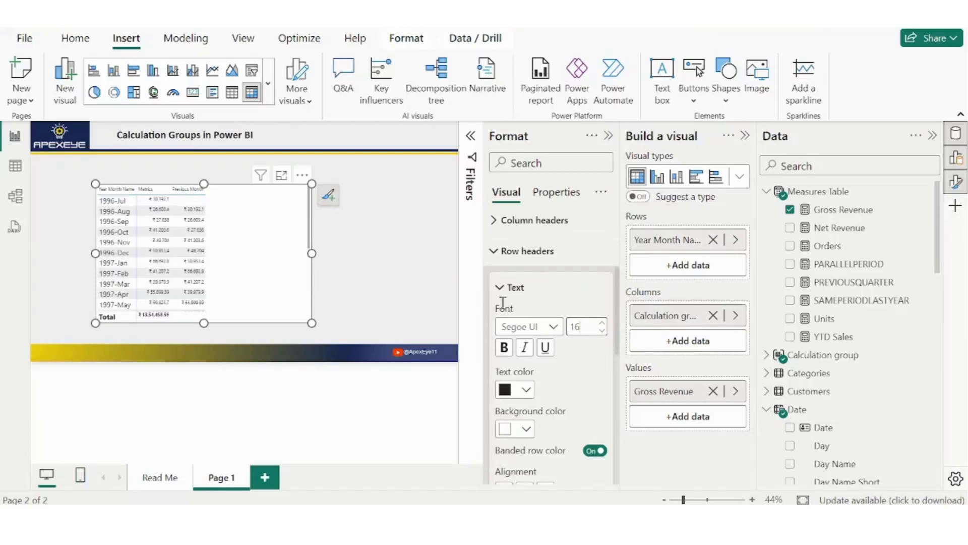
click(496, 251)
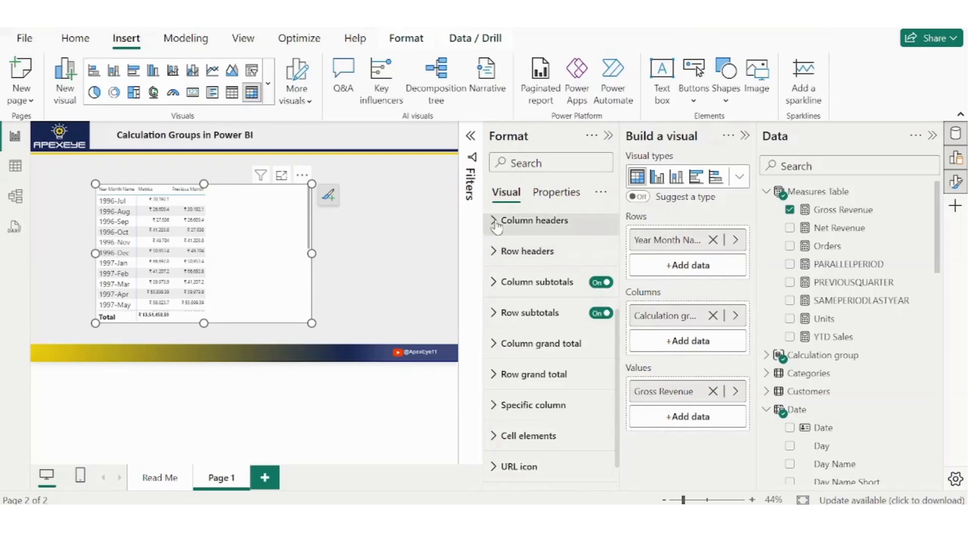
Set the font size of the matrix's column headers to 16
click(496, 222)
double_click(580, 296)
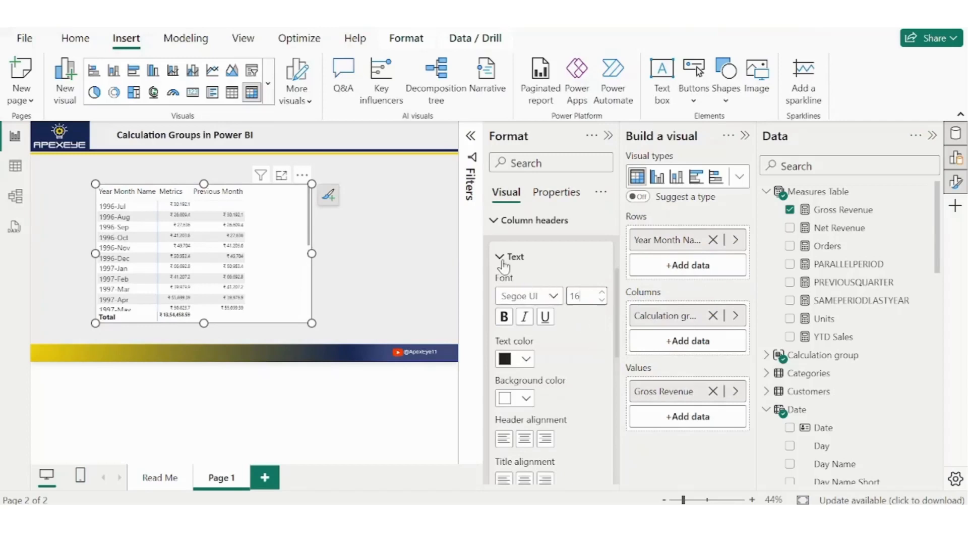
click(499, 222)
Search the matrix's format settings for "text", inspect the text options for Values, and clear the search
scroll(555, 328, down, 1)
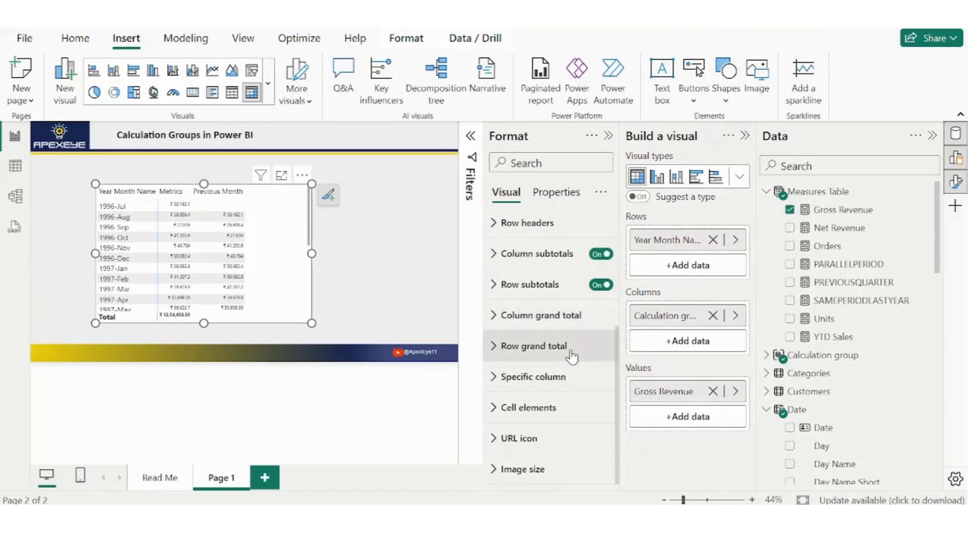
click(539, 163)
text(text)
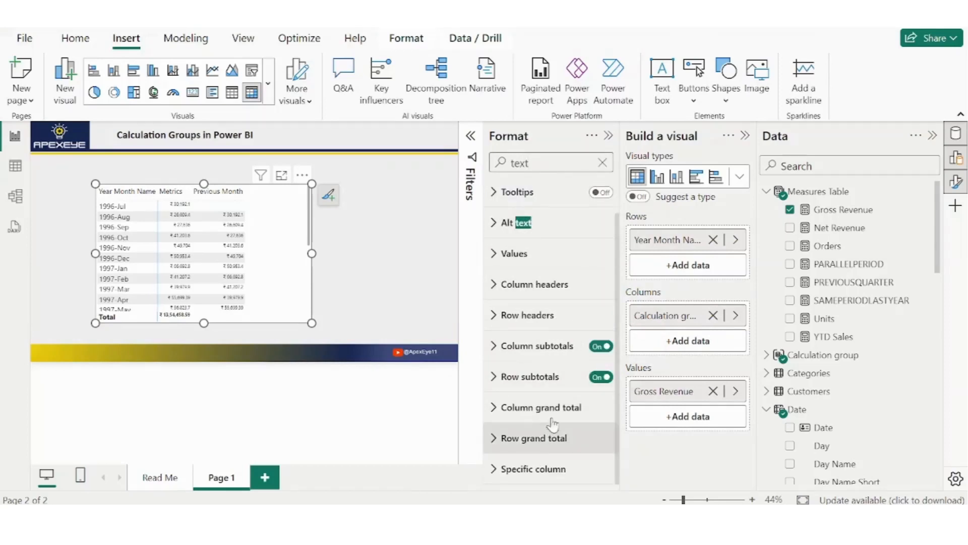
click(494, 252)
click(501, 289)
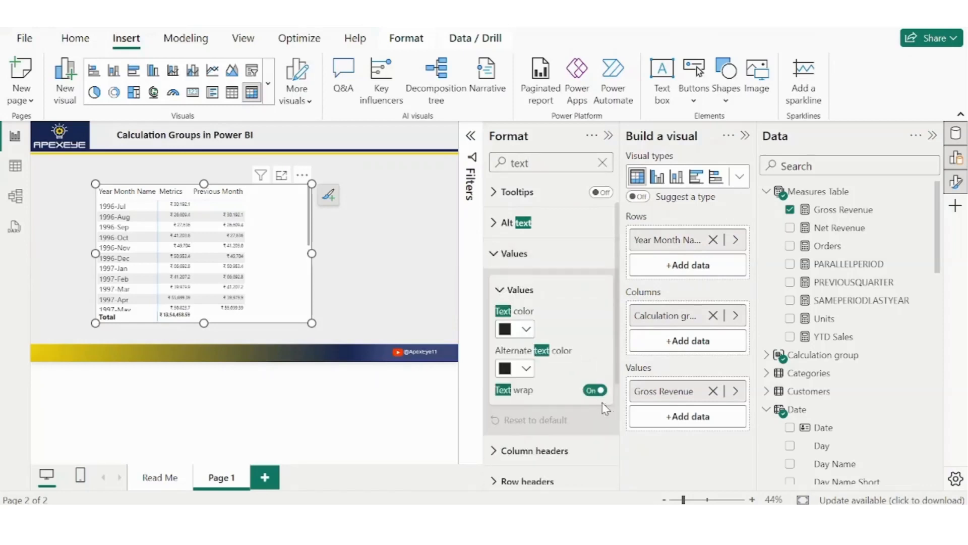
click(602, 162)
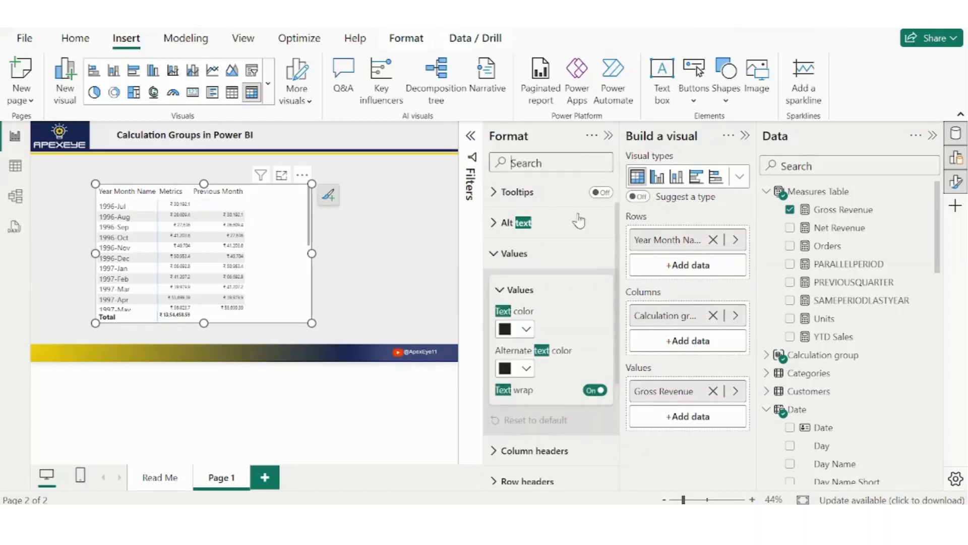
scroll(565, 298, down, 2)
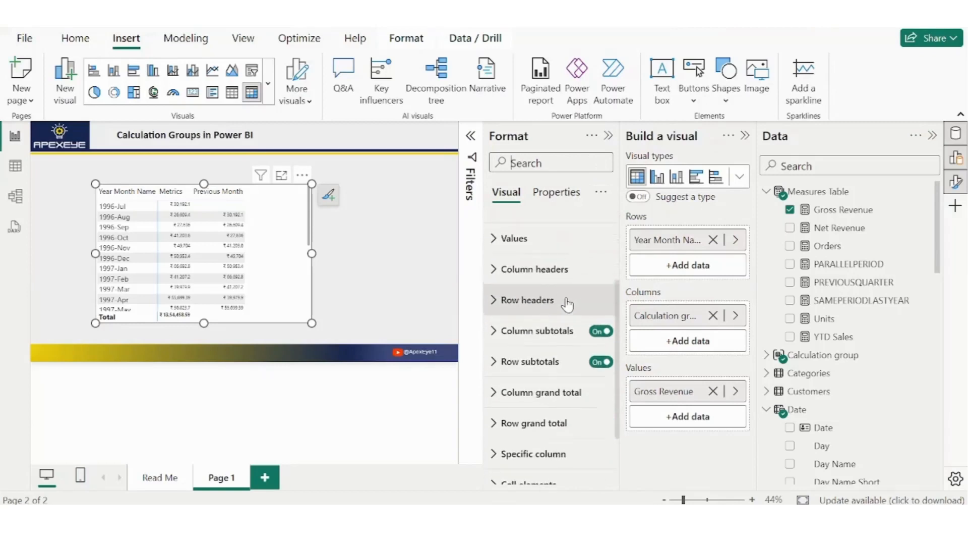
scroll(566, 303, up, 2)
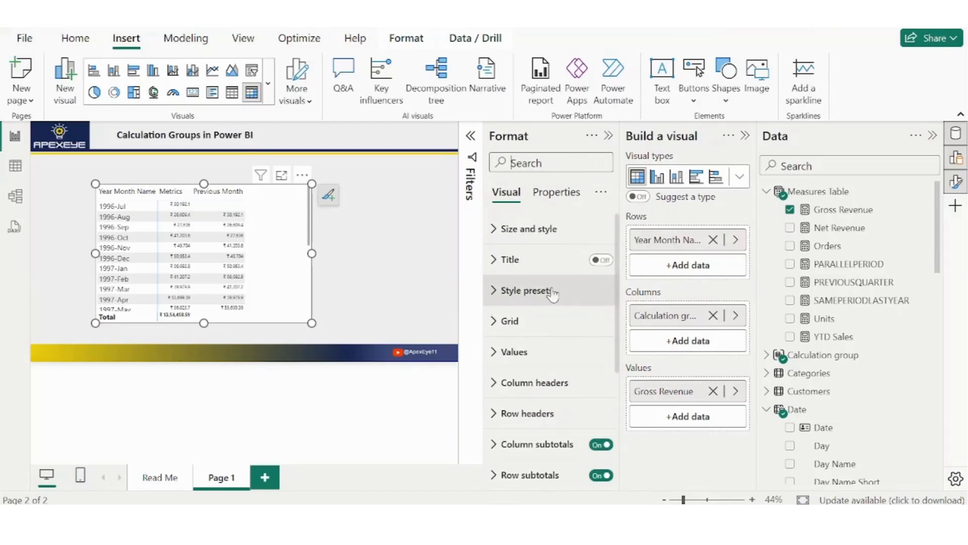
Apply the Minimal style preset to the matrix
click(499, 325)
click(496, 326)
click(494, 288)
click(564, 327)
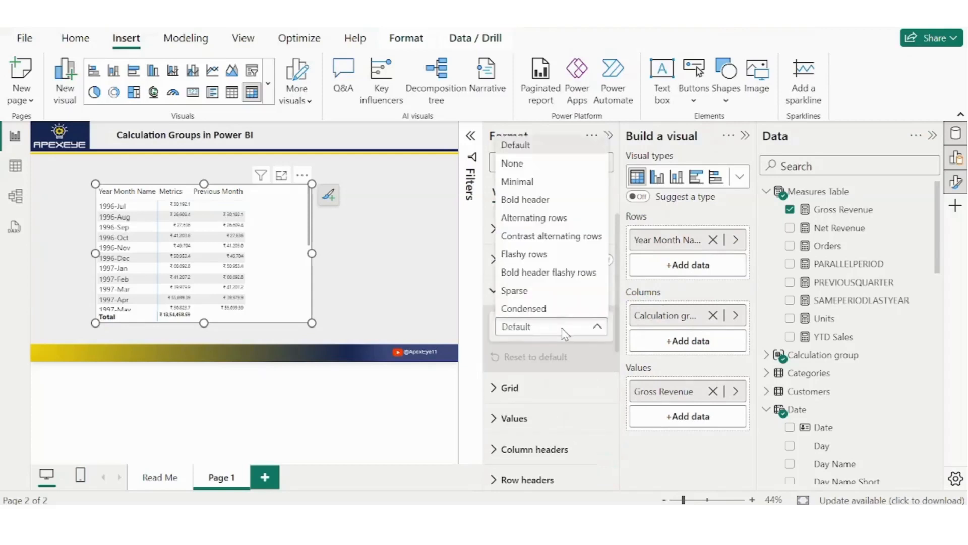
click(520, 181)
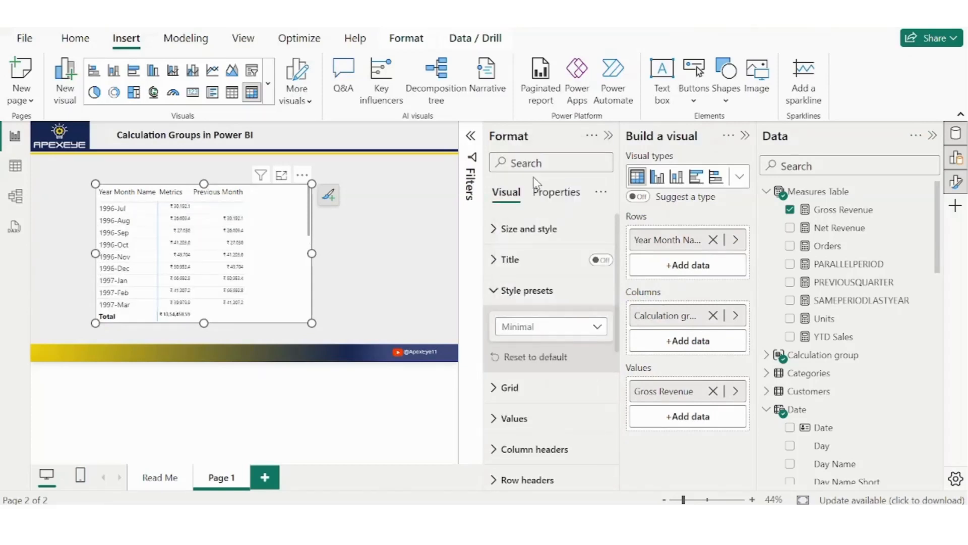
click(504, 290)
Set the font size of the matrix's values to 16
click(504, 351)
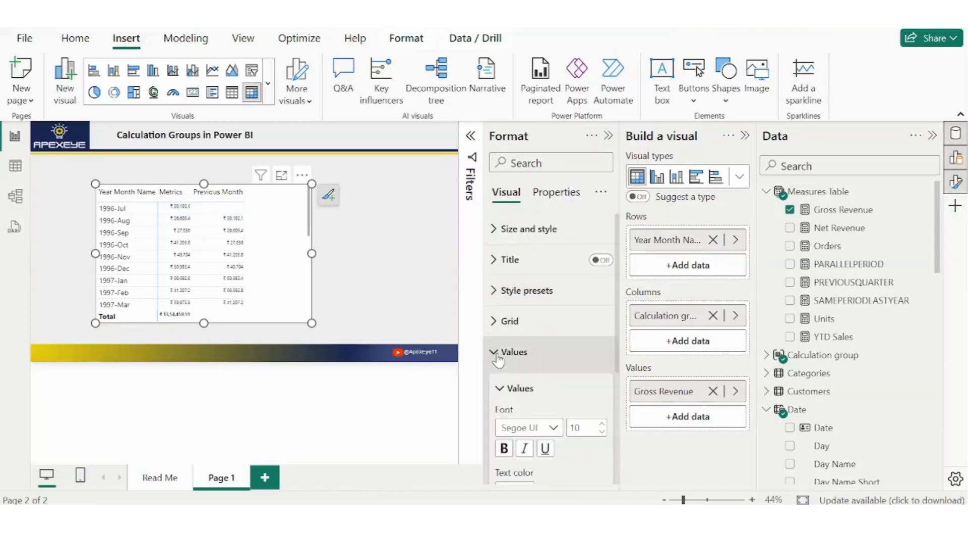
scroll(546, 340, down, 2)
click(584, 345)
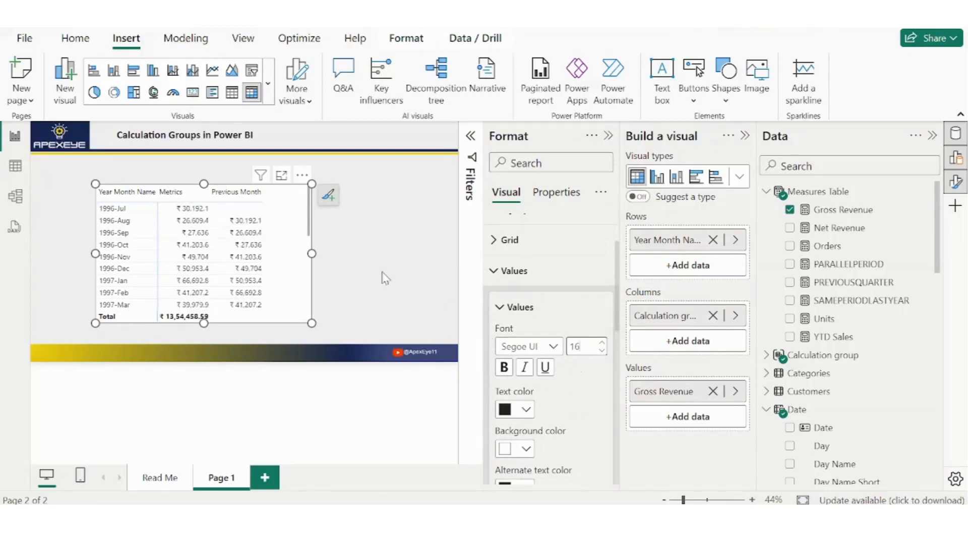
Examine the matrix on a larger canvas and check the formulas of the Net Revenue and Units measures
click(745, 136)
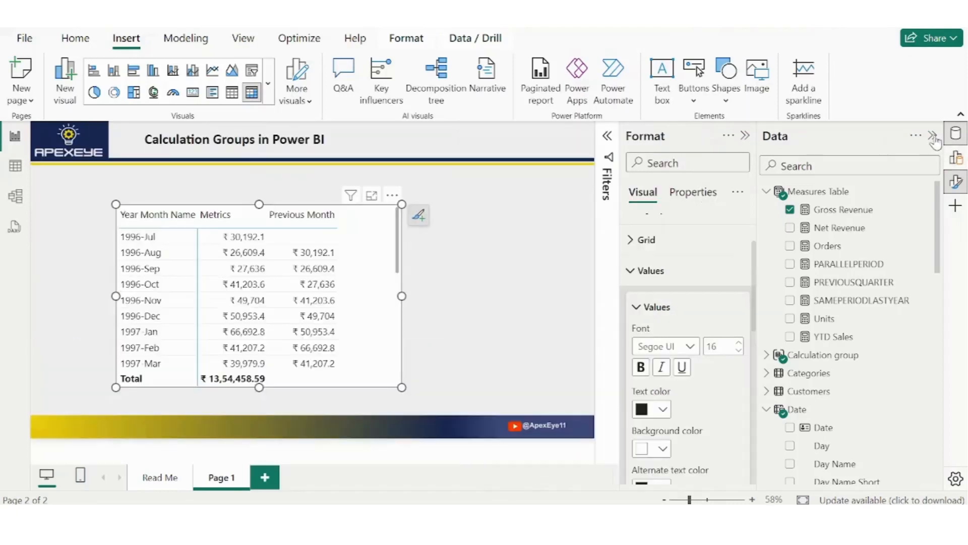
click(932, 135)
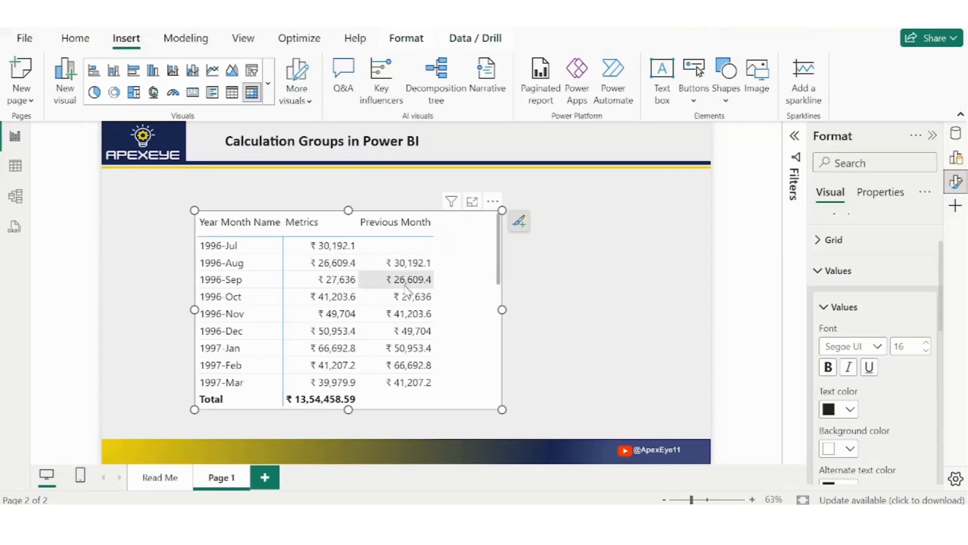
click(955, 136)
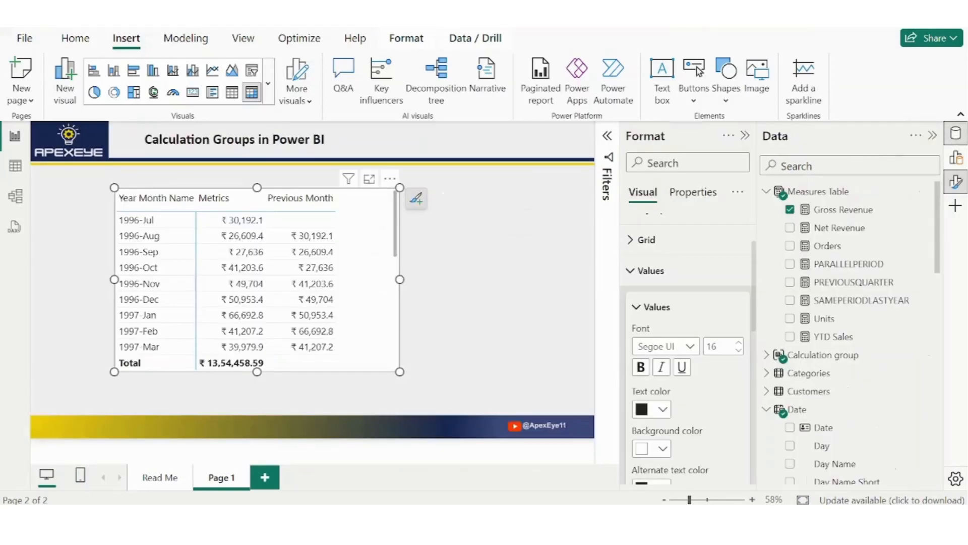
click(840, 228)
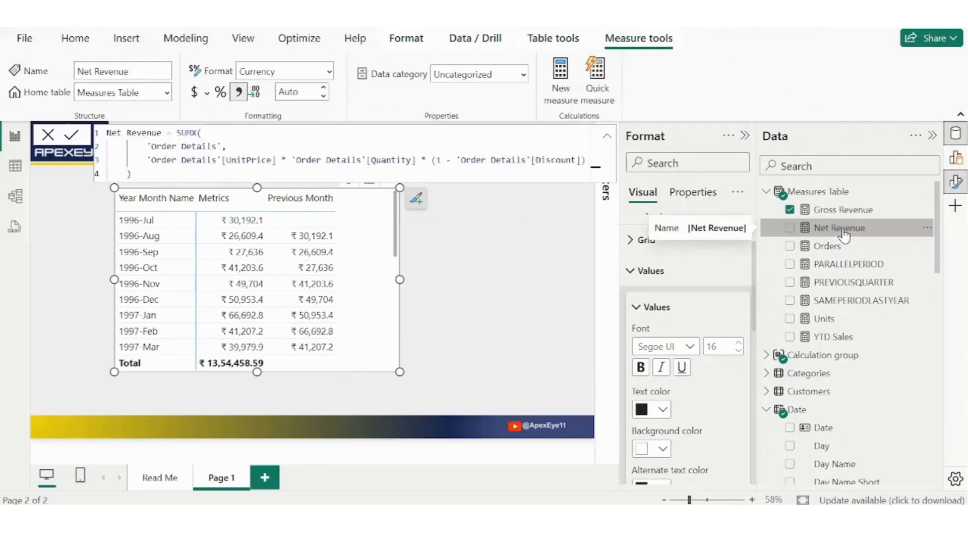
click(837, 320)
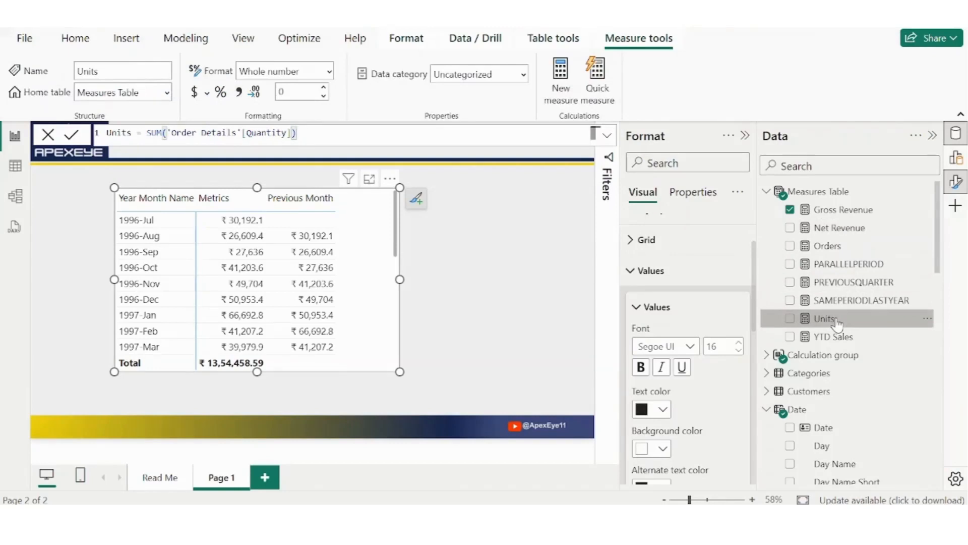
Start a new field parameter and name it Metrics
click(536, 342)
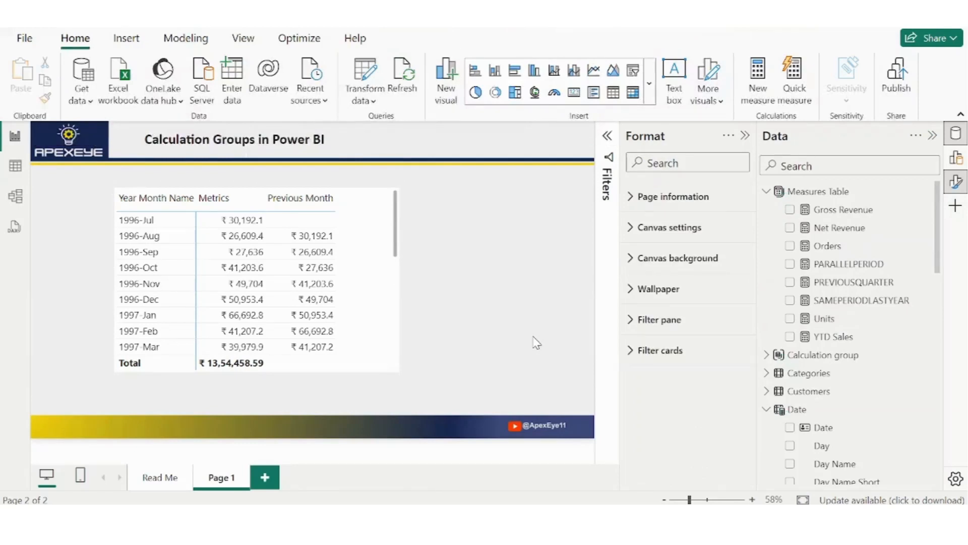
click(185, 38)
click(302, 95)
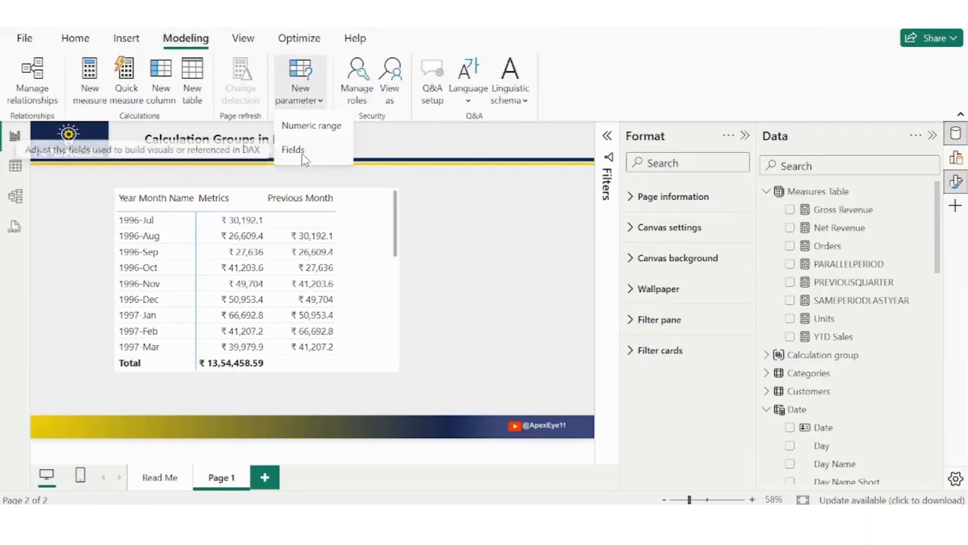
click(298, 150)
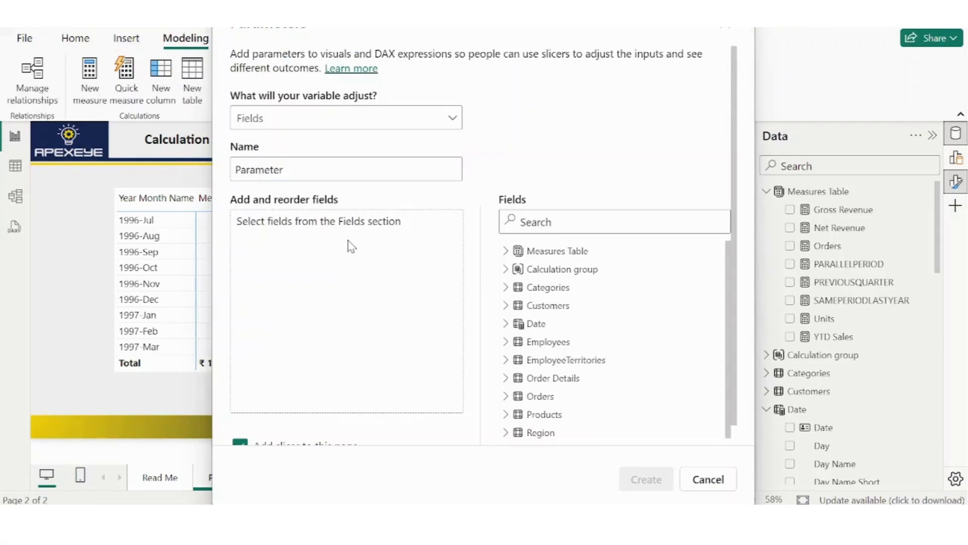
double_click(267, 168)
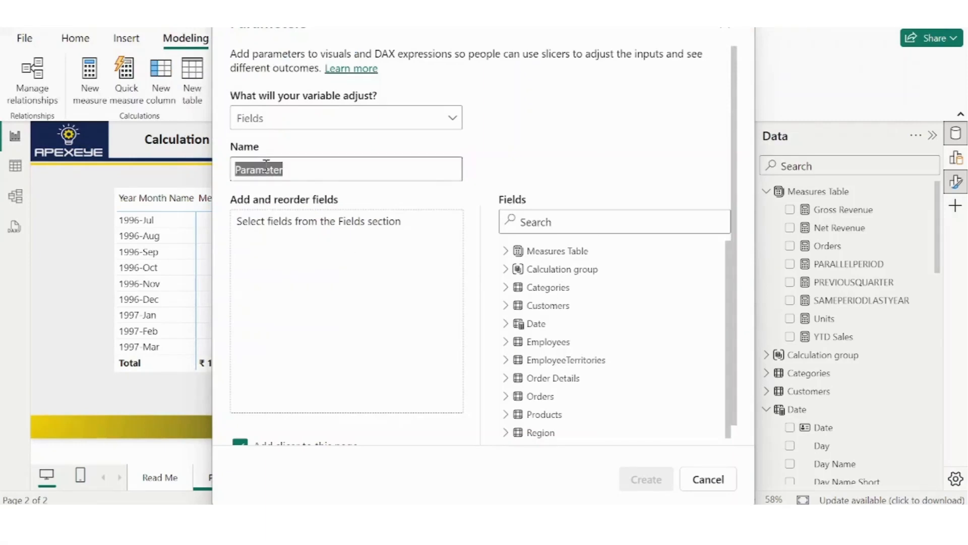
text(Metrics)
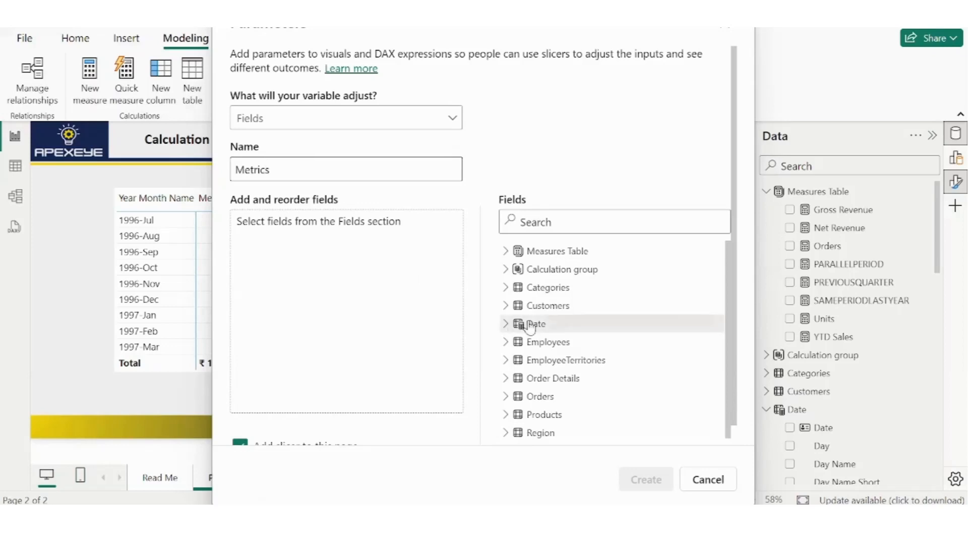
click(357, 273)
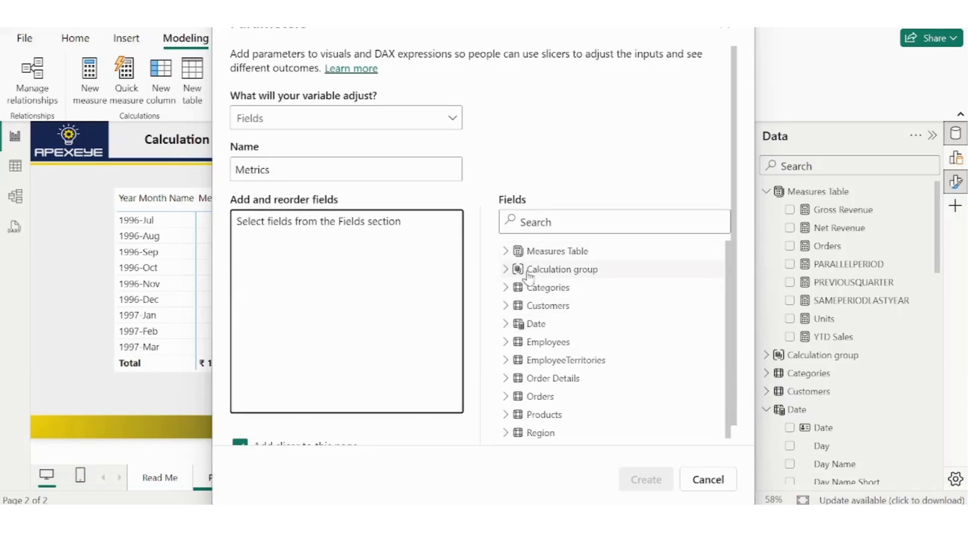
Add the Gross Revenue, Net Revenue and Units measures to the parameter and create it with a slicer on this page
click(506, 253)
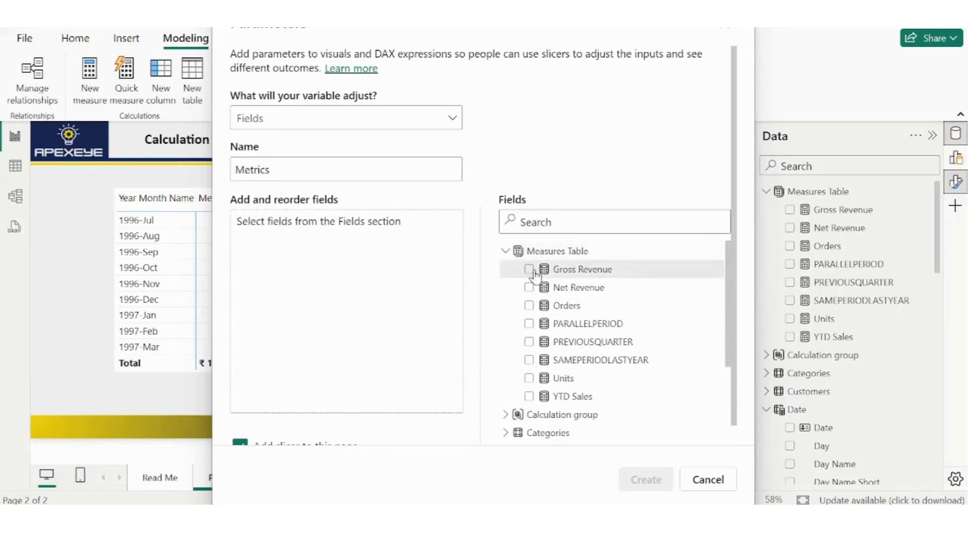
click(529, 269)
click(528, 267)
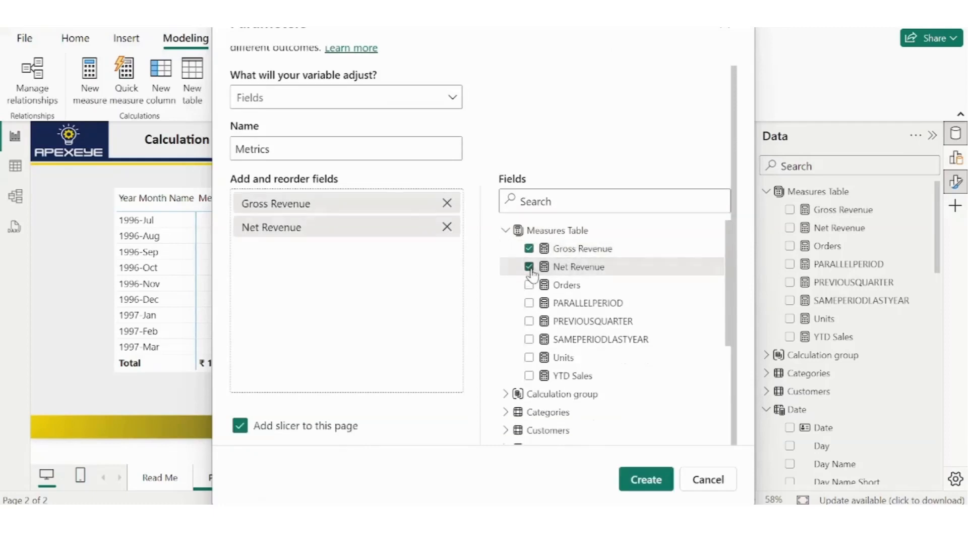
click(529, 357)
click(655, 480)
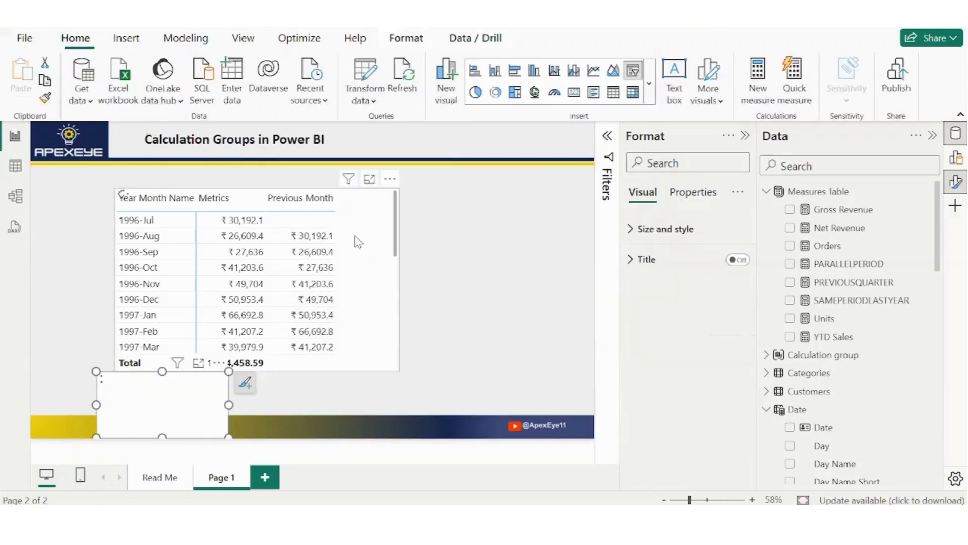
Place the Metrics slicer at the page's left edge, shift the matrix beside it, and free up canvas space
drag(216, 366, 150, 183)
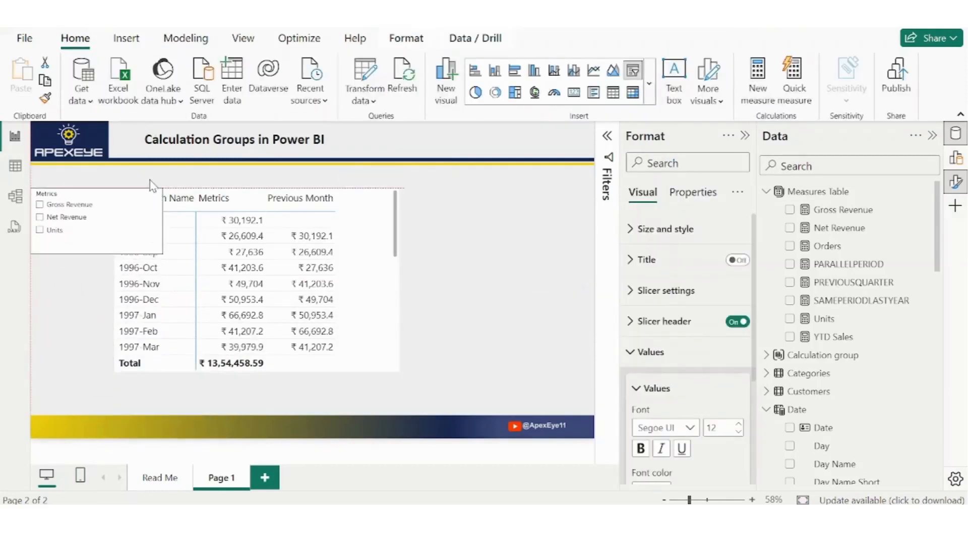
drag(391, 183, 443, 183)
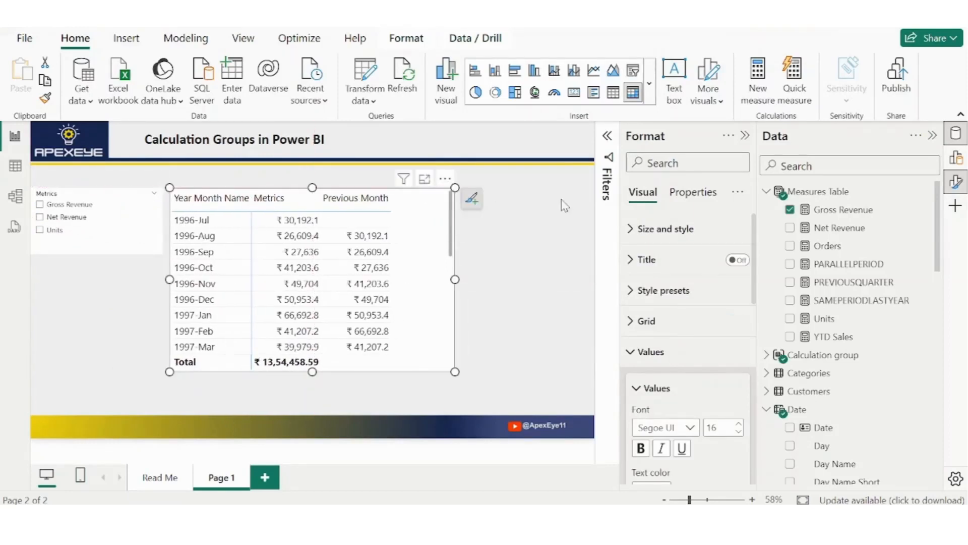
click(745, 136)
click(931, 136)
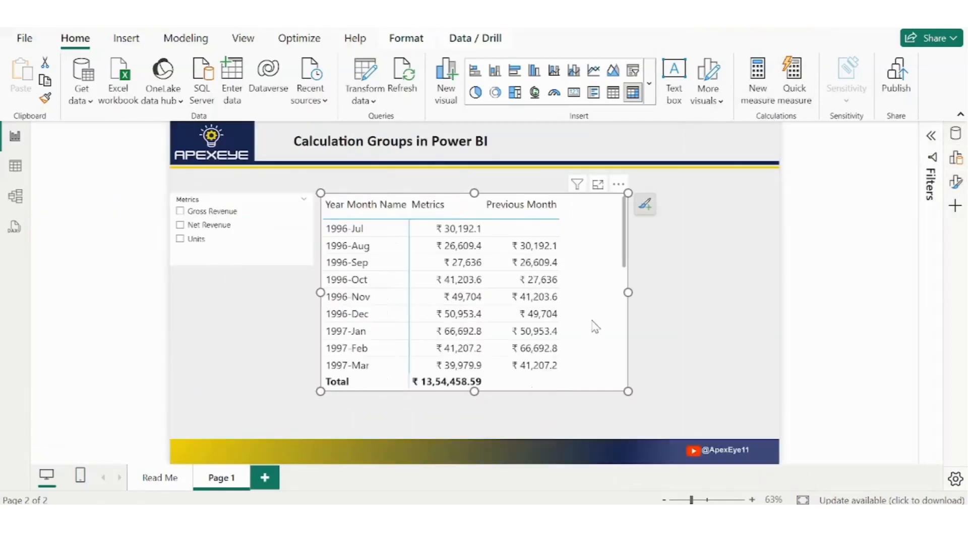
Widen the matrix toward the page's right edge and stretch the Metrics slicer down to the matrix's lower edge
drag(628, 292, 767, 292)
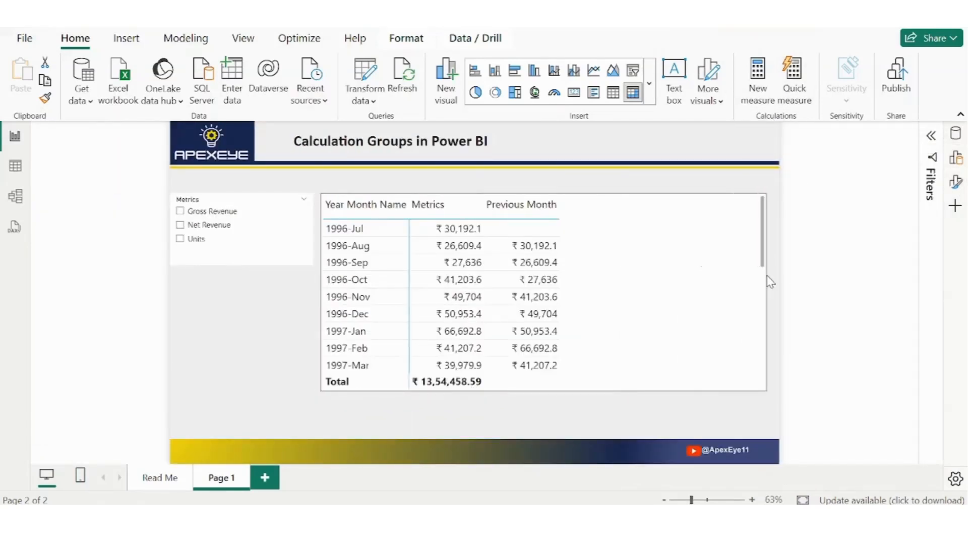
click(255, 207)
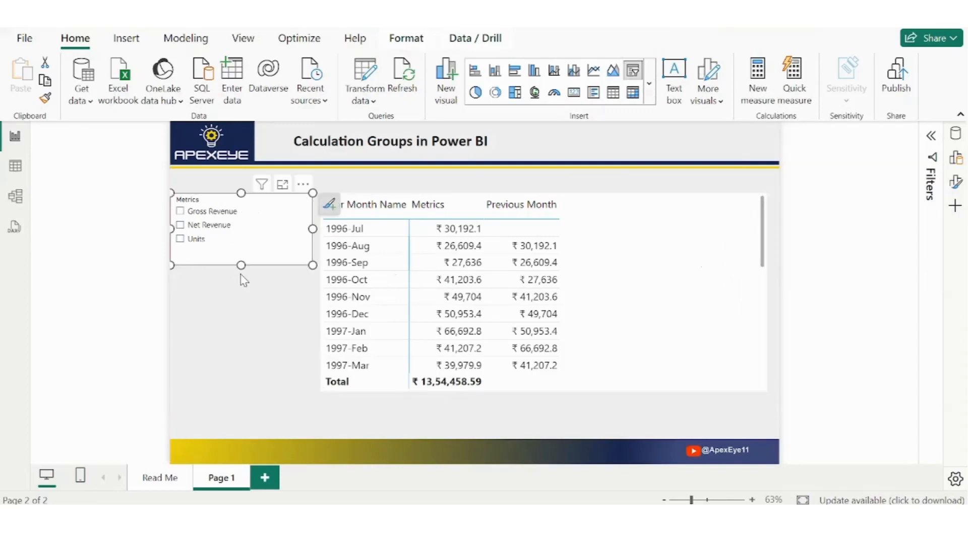
drag(240, 265, 251, 394)
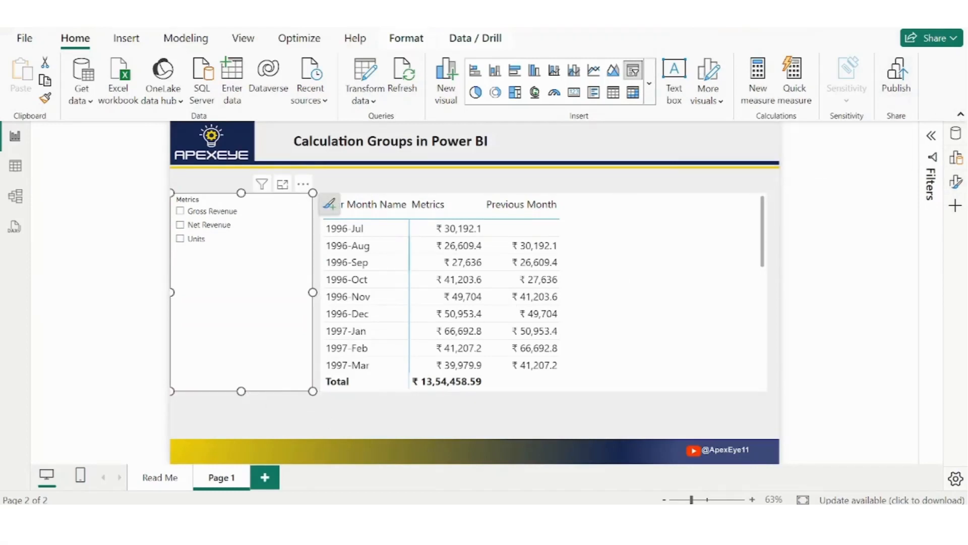
Turn on single select for the Metrics slicer
click(958, 185)
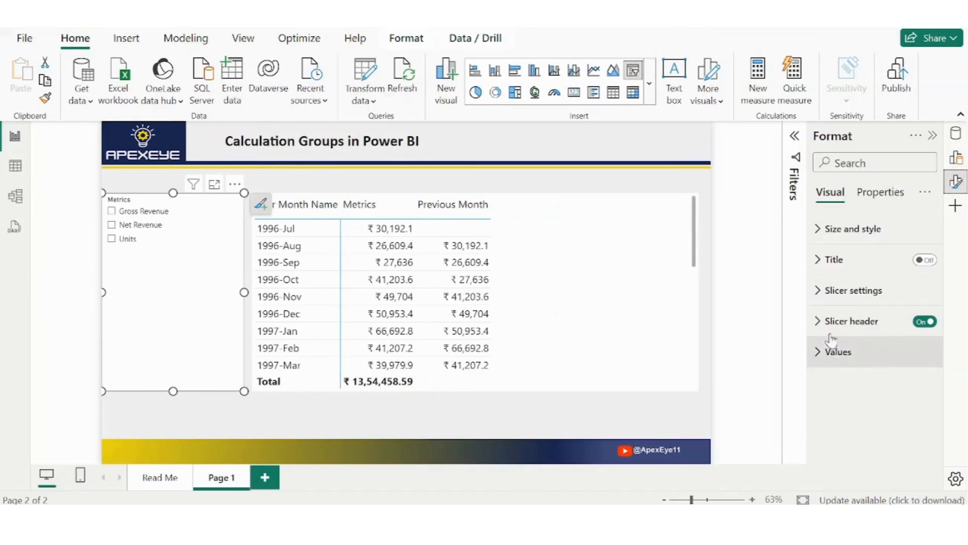
click(817, 290)
scroll(883, 329, down, 1)
click(823, 377)
scroll(878, 342, down, 2)
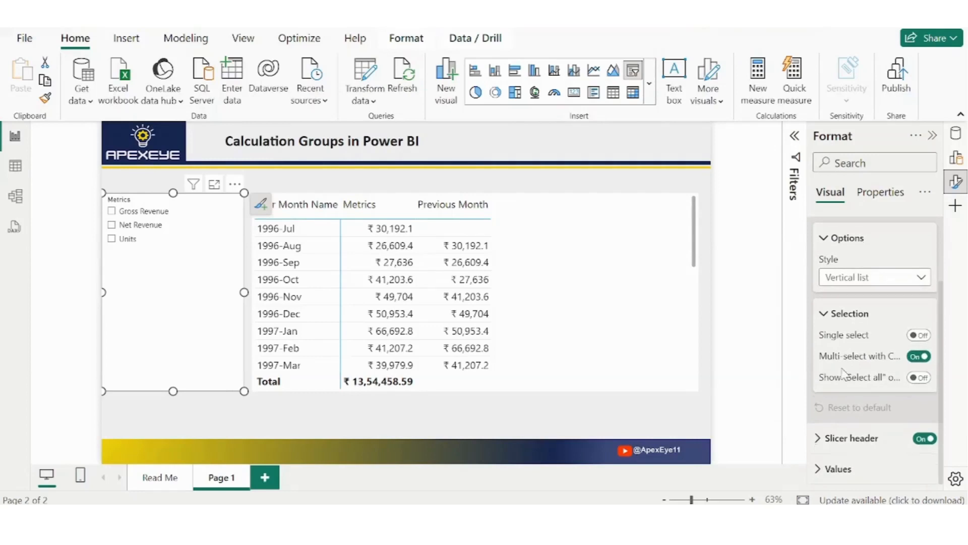
click(920, 335)
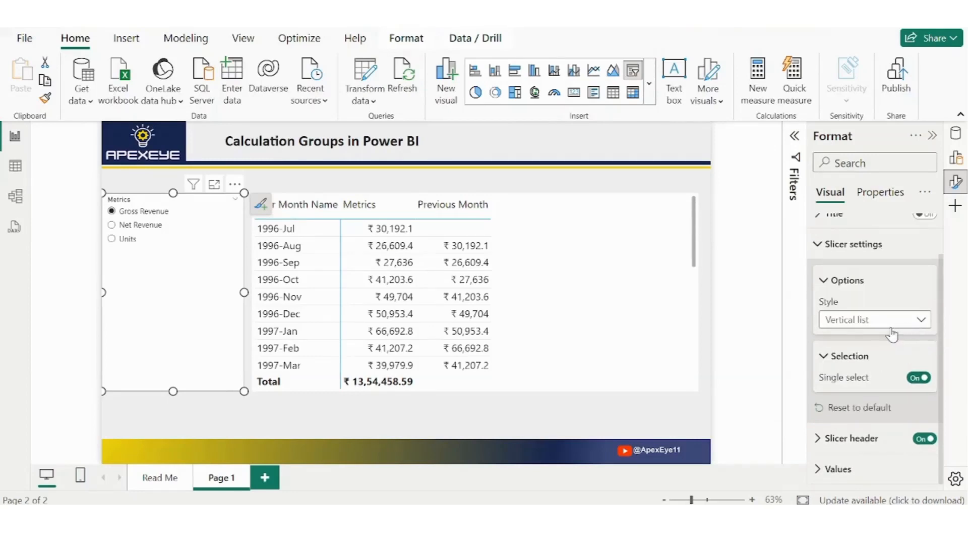
scroll(871, 383, up, 1)
scroll(871, 353, up, 1)
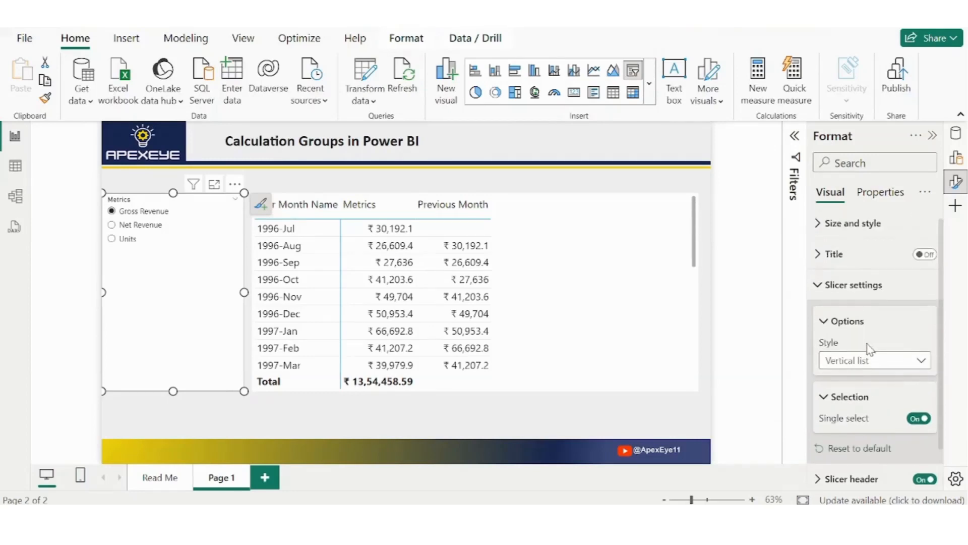
Set the font size of the Metrics slicer's values to 16
scroll(852, 257, down, 2)
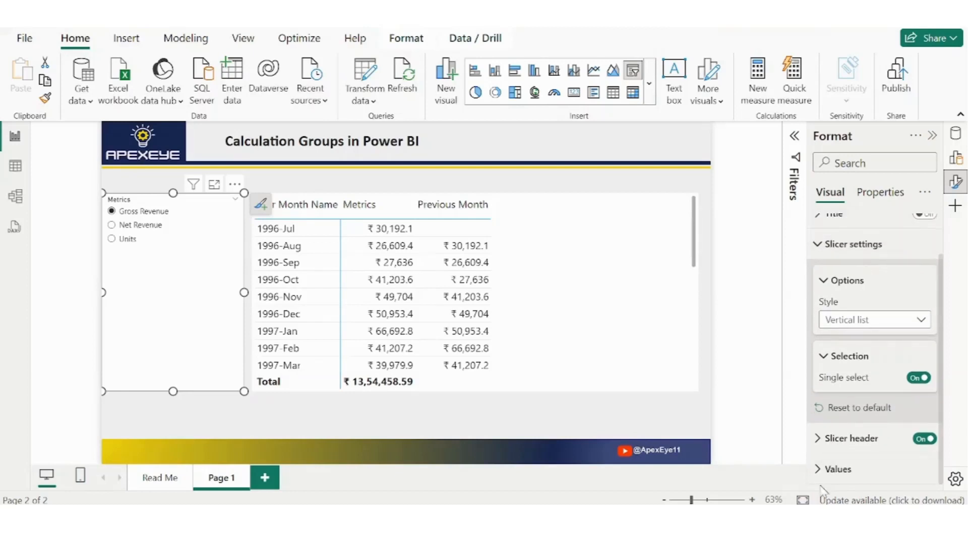
click(819, 469)
scroll(877, 423, down, 3)
click(907, 385)
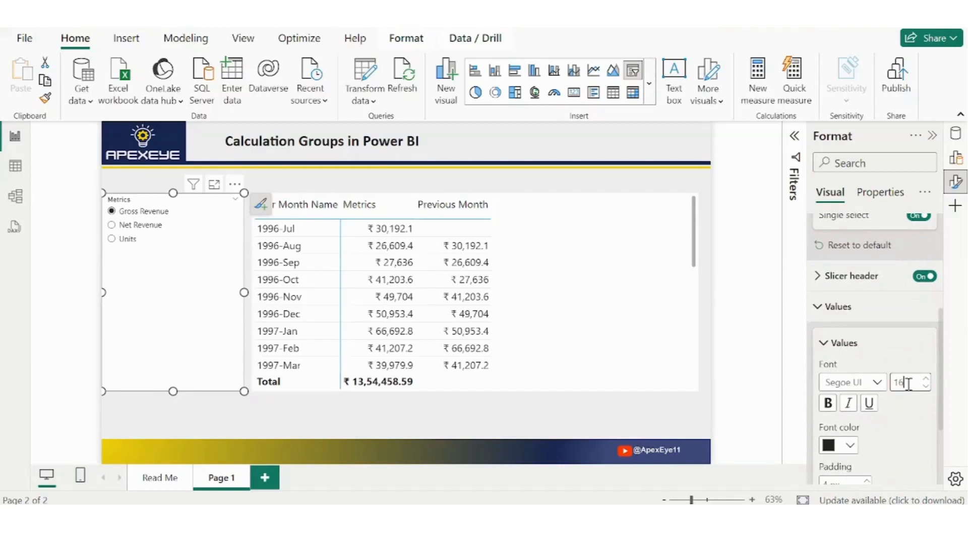
text(16)
key(Return)
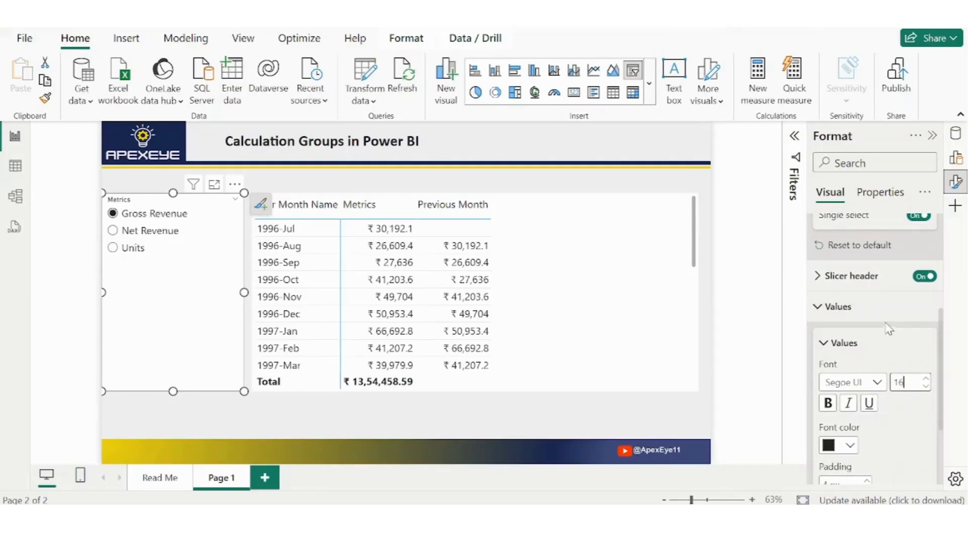
Examine the Metrics slicer's remaining value options and its size and position settings
scroll(855, 330, down, 3)
scroll(855, 329, up, 5)
click(816, 291)
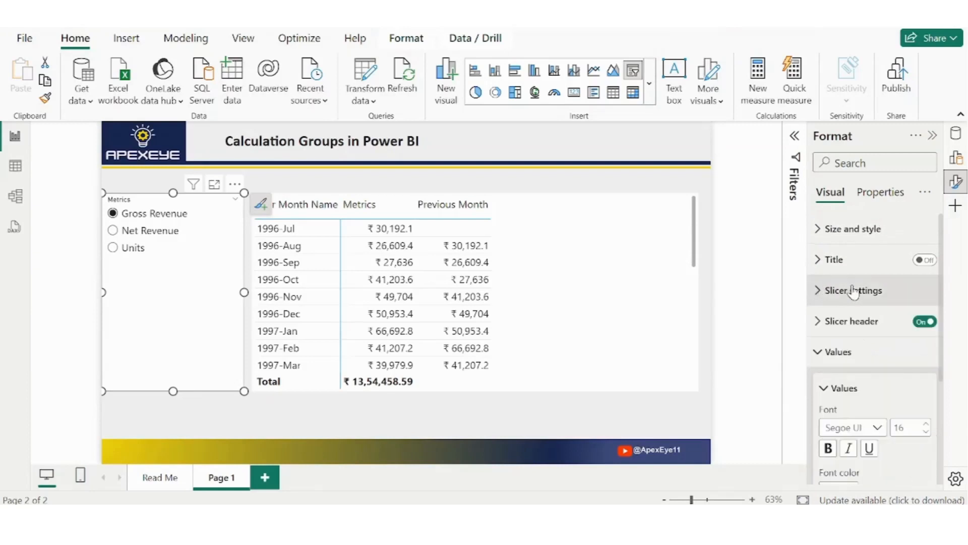
click(819, 356)
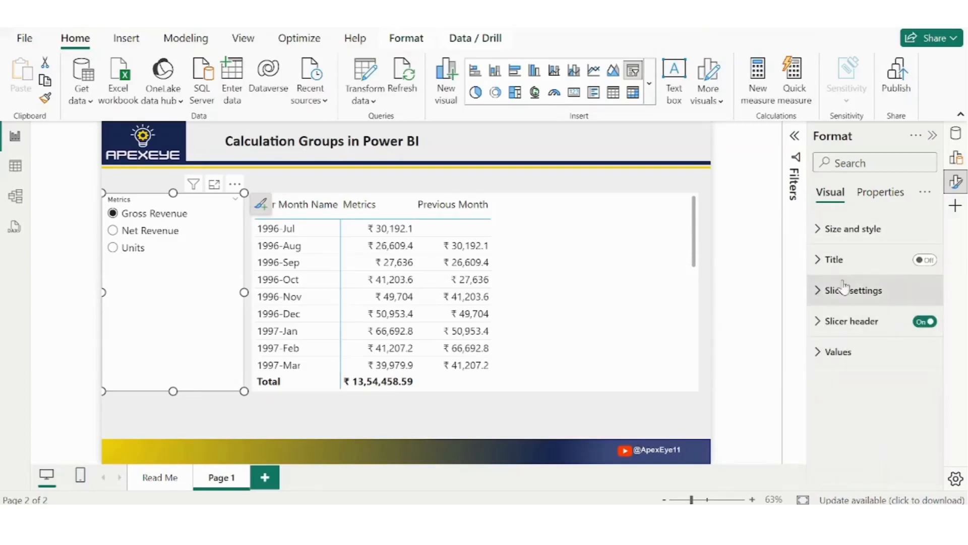
click(817, 232)
scroll(867, 331, down, 2)
scroll(867, 338, up, 2)
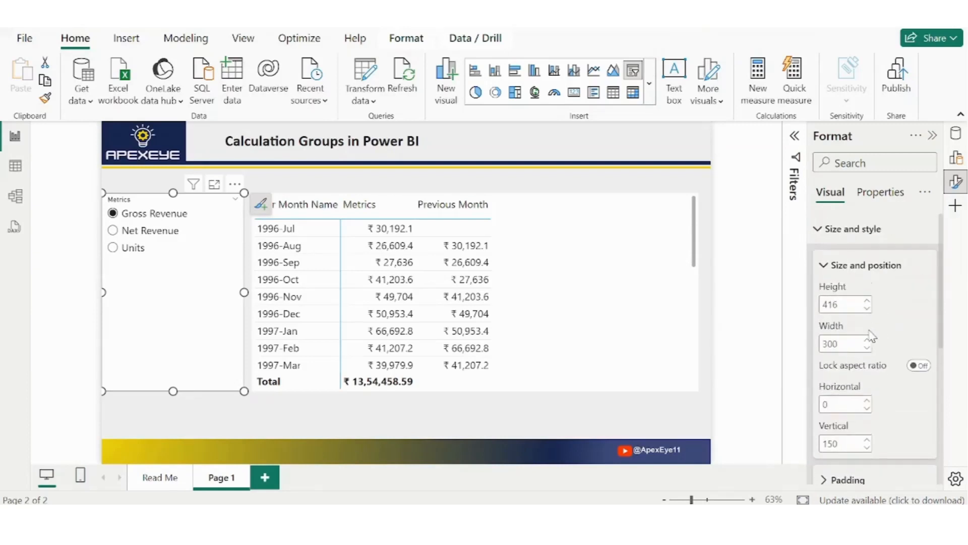
click(818, 236)
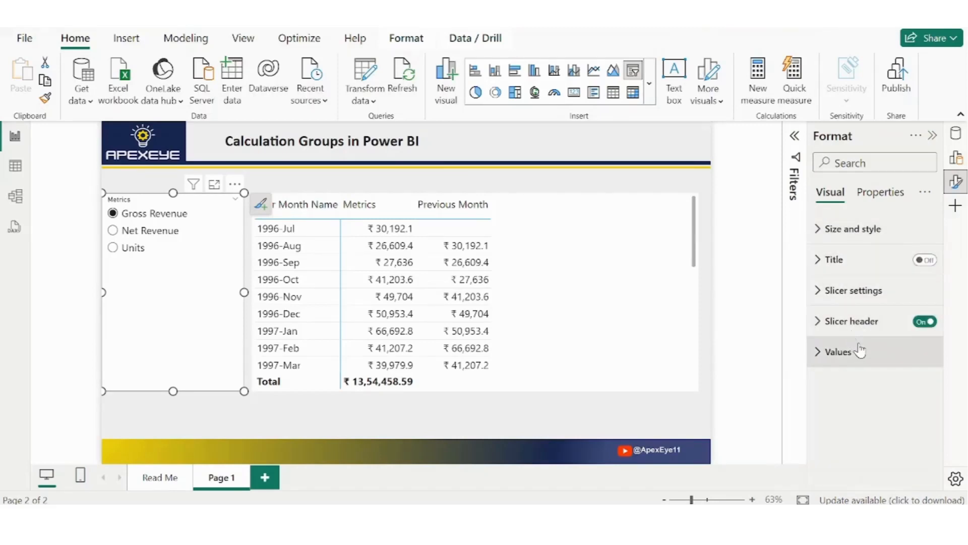
Set the font size of the Metrics slicer's header text to 16
click(816, 293)
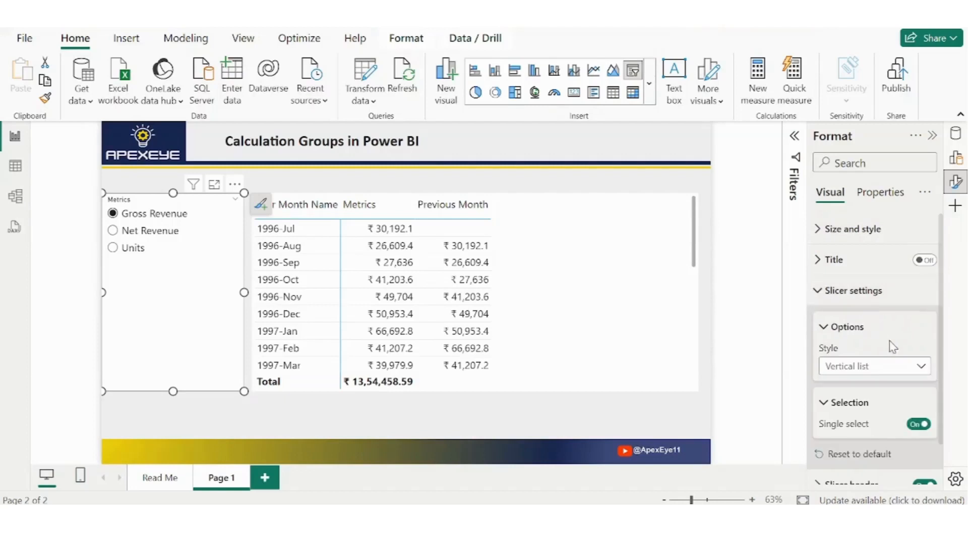
scroll(903, 334, down, 1)
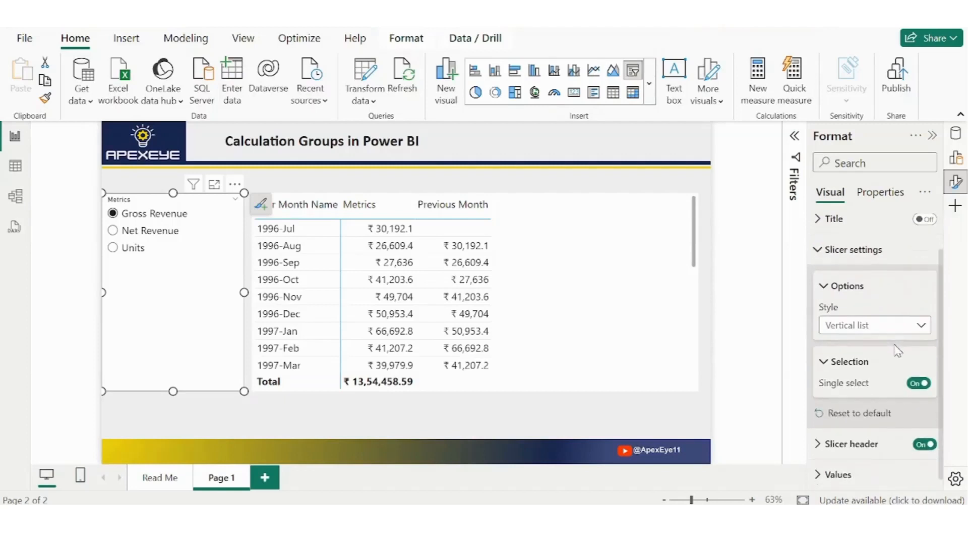
click(818, 438)
scroll(902, 418, down, 4)
click(911, 389)
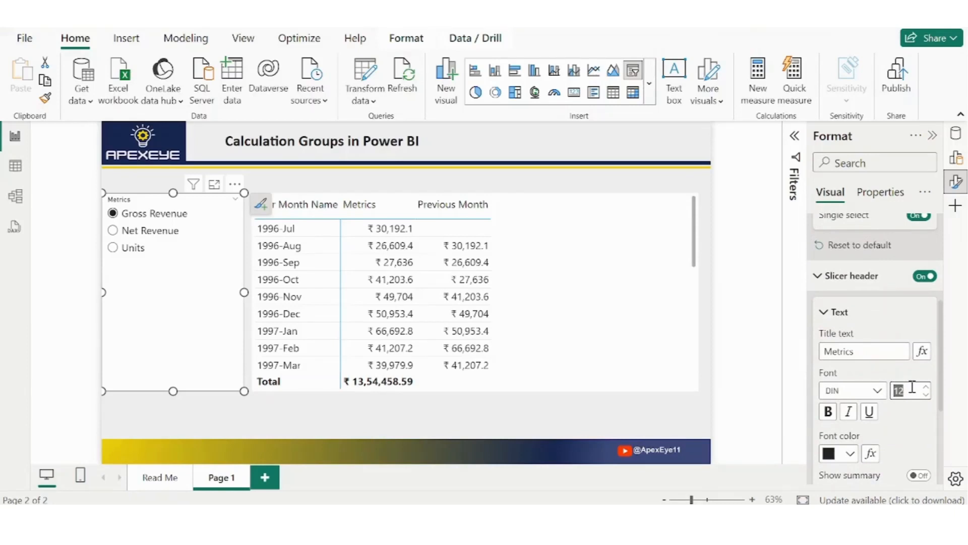
key(Return)
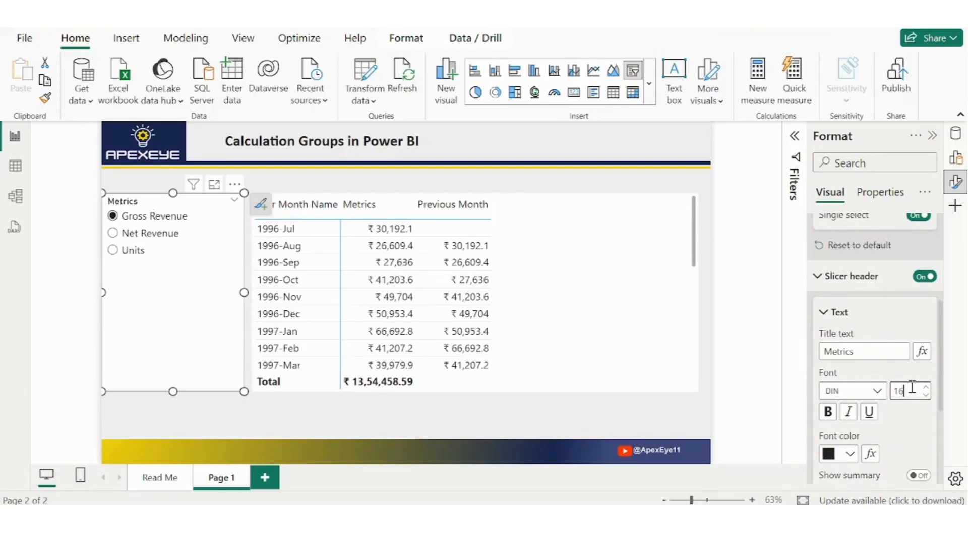
click(740, 324)
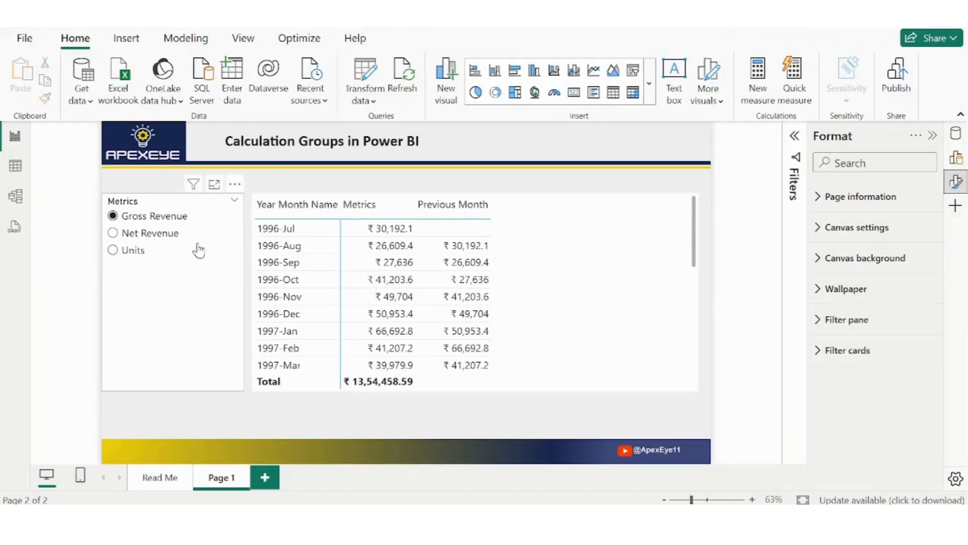
Test the Metrics slicer by choosing Units, Net Revenue and finally Gross Revenue while watching the matrix
click(155, 237)
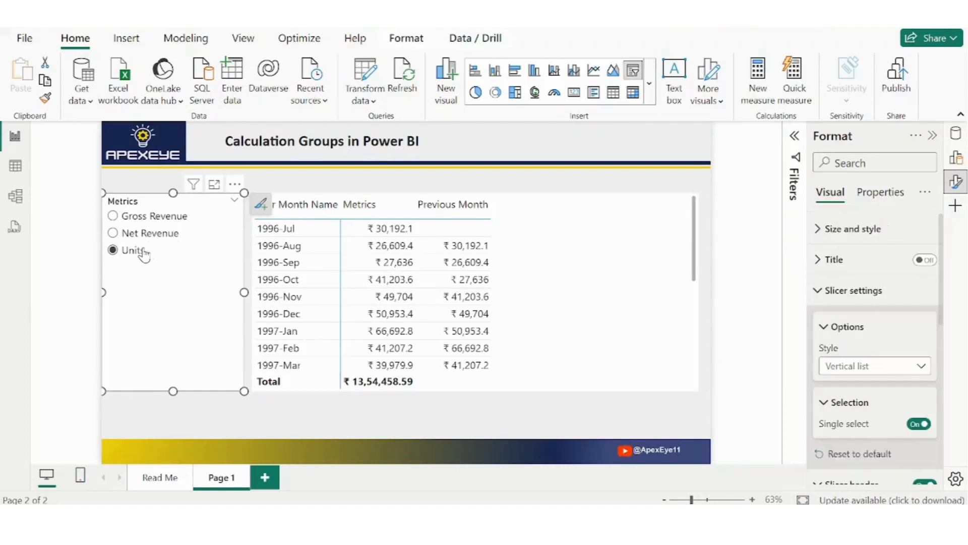
click(135, 234)
click(147, 218)
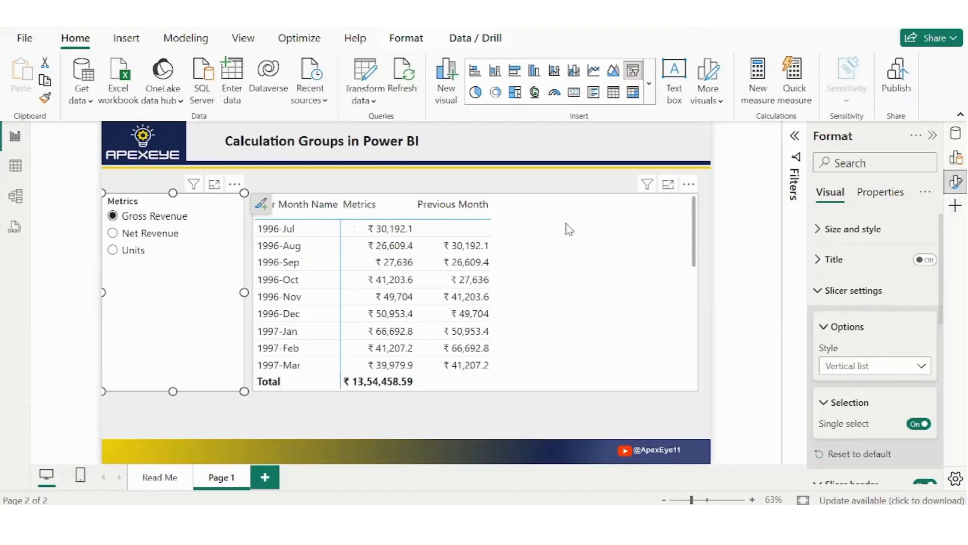
Replace Gross Revenue in the matrix's values with the Metrics field from the Metrics table
click(956, 140)
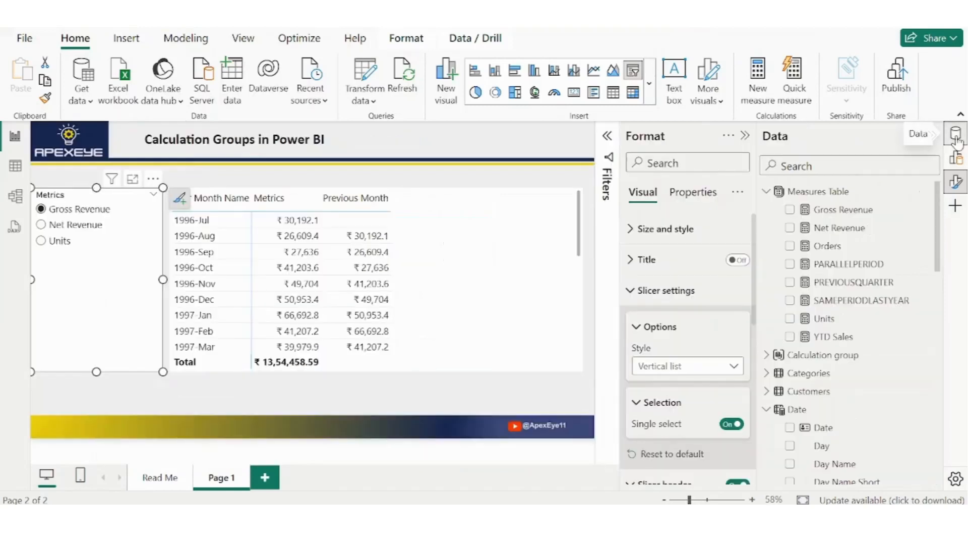
click(958, 186)
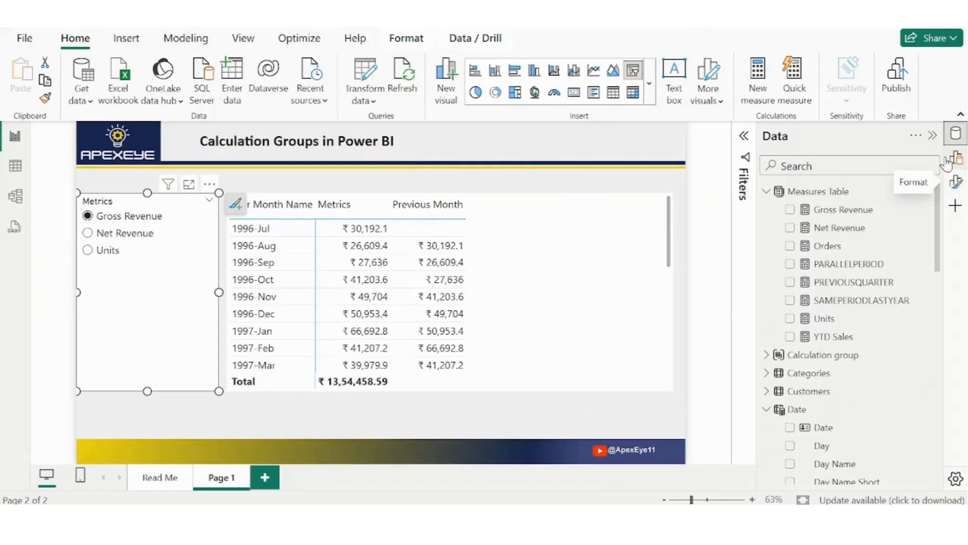
click(957, 159)
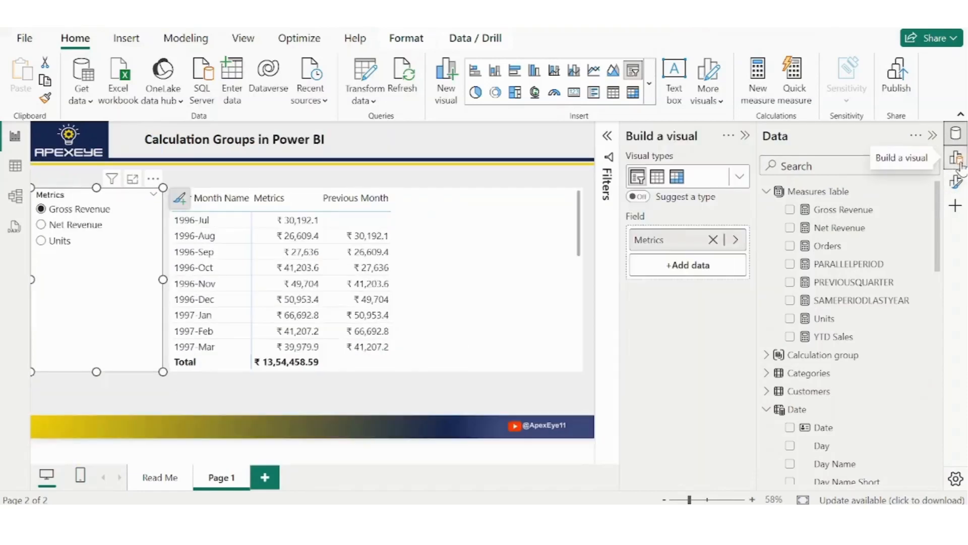
click(563, 254)
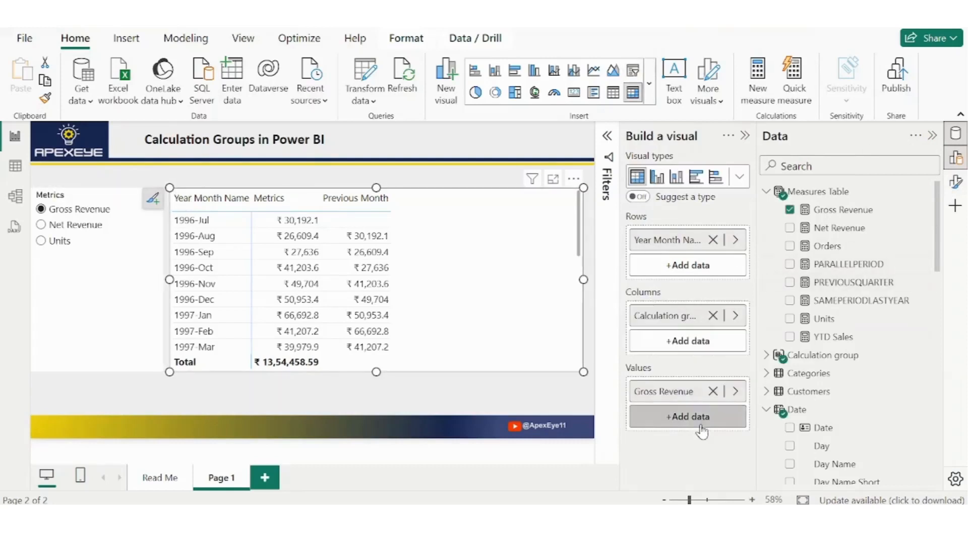
click(713, 392)
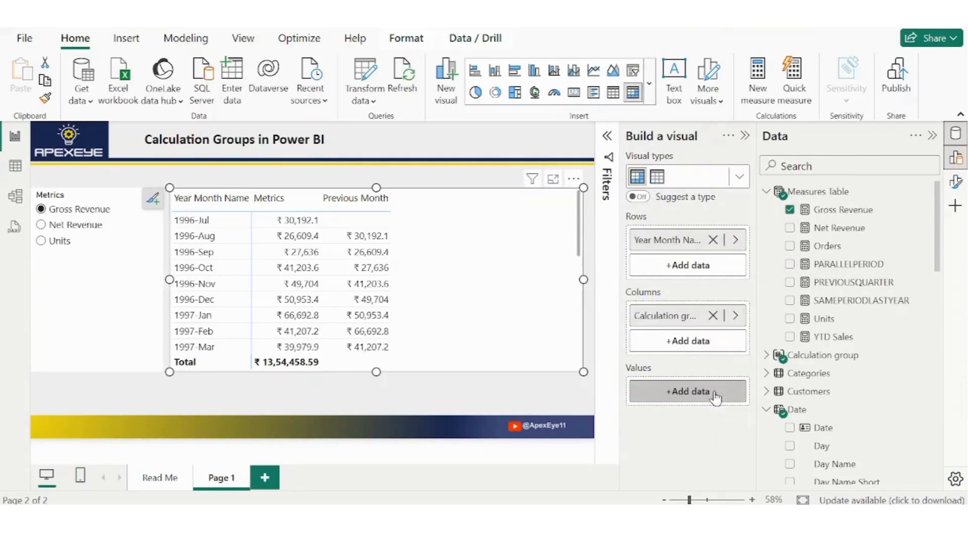
click(692, 398)
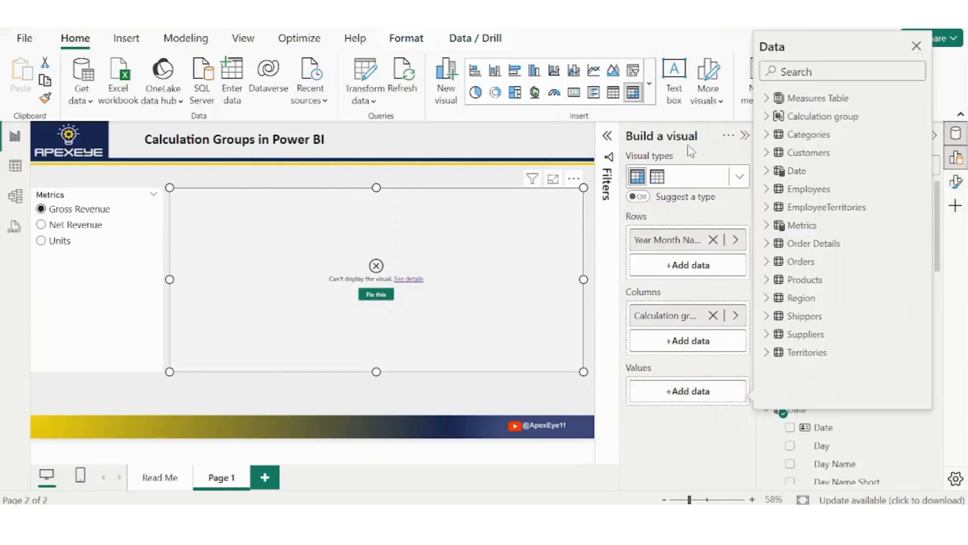
click(767, 225)
click(790, 243)
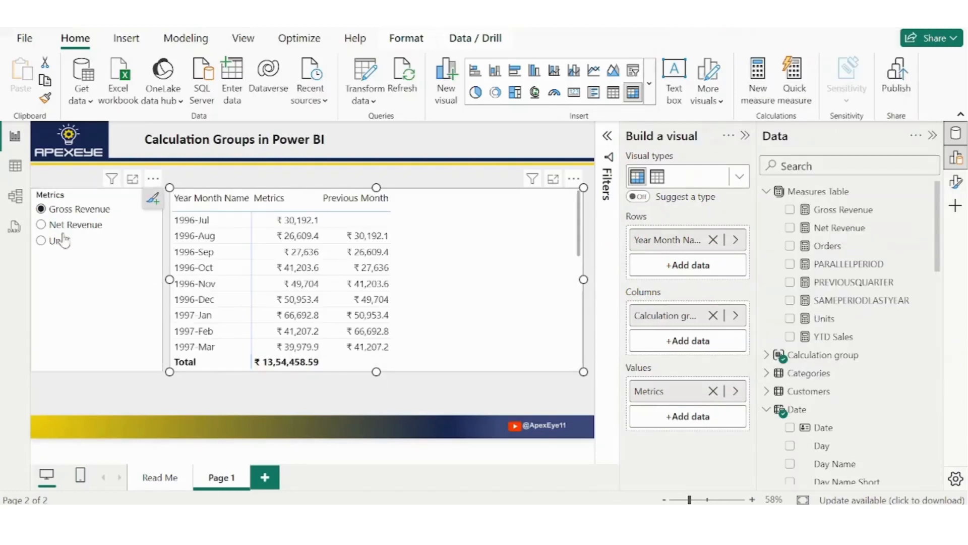
Test the Metrics slicer by choosing Net Revenue, Units, Net Revenue and finally Gross Revenue while watching the matrix
click(42, 229)
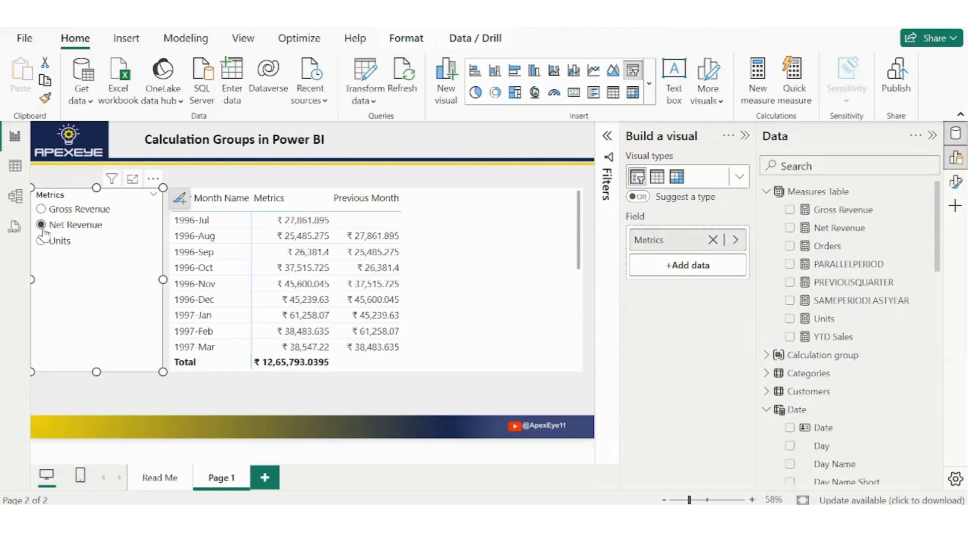
click(50, 247)
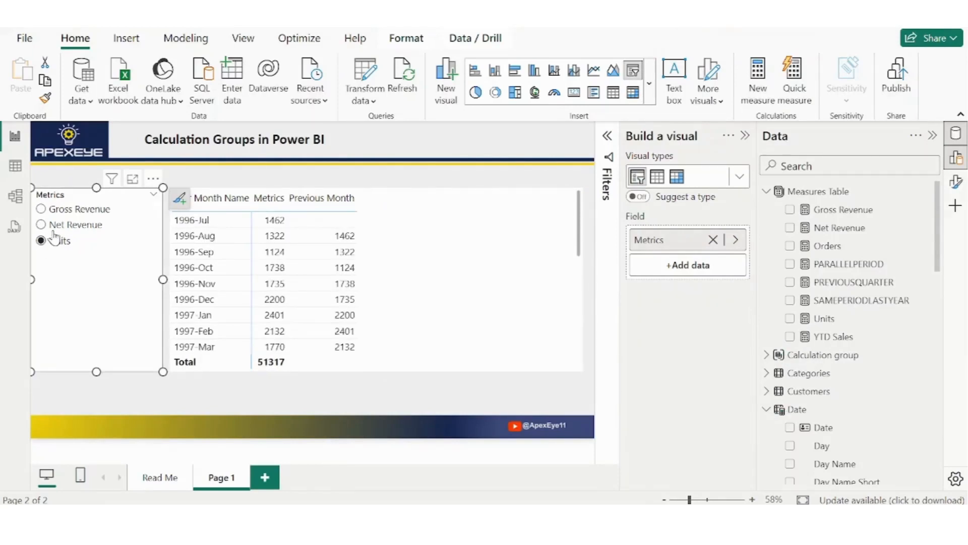
click(53, 226)
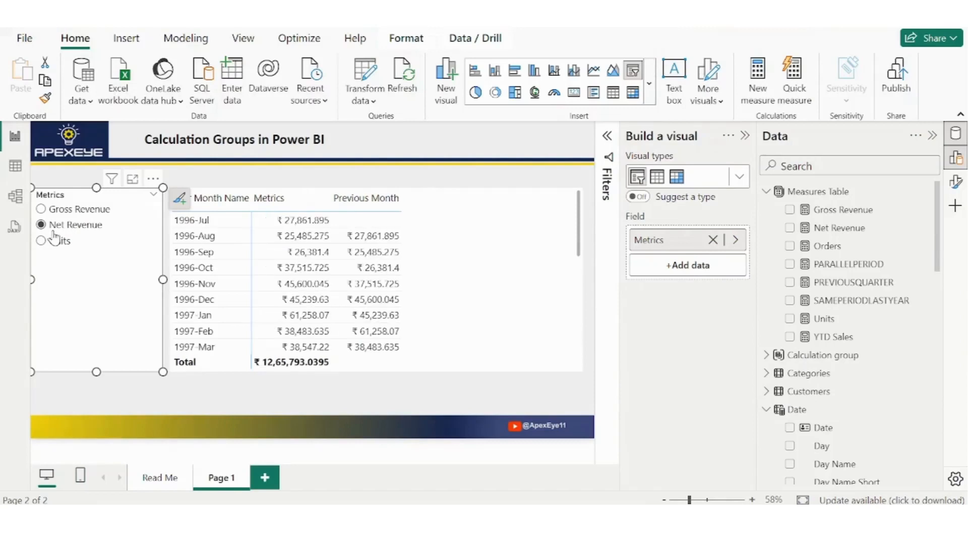
click(61, 216)
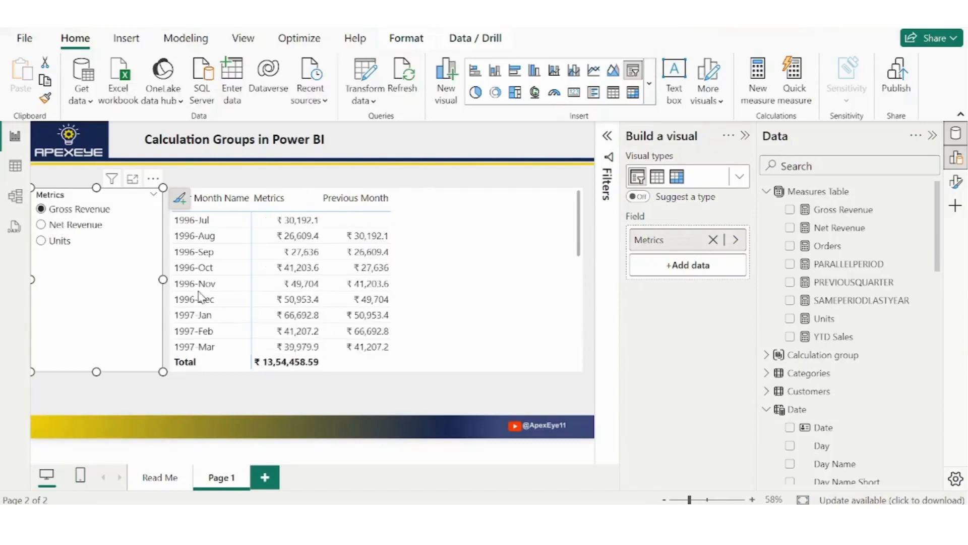
click(298, 409)
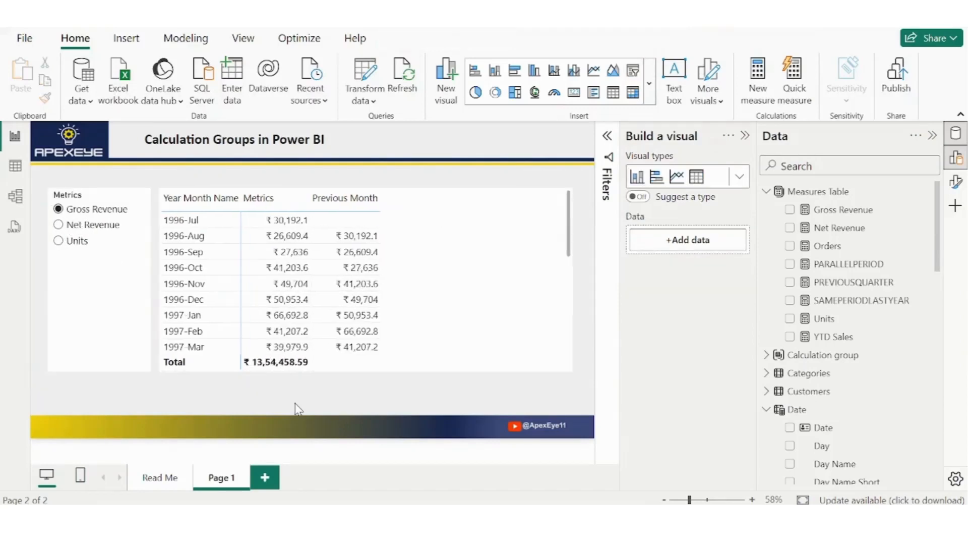
Turn off single select in the Metrics slicer's selection settings
click(112, 311)
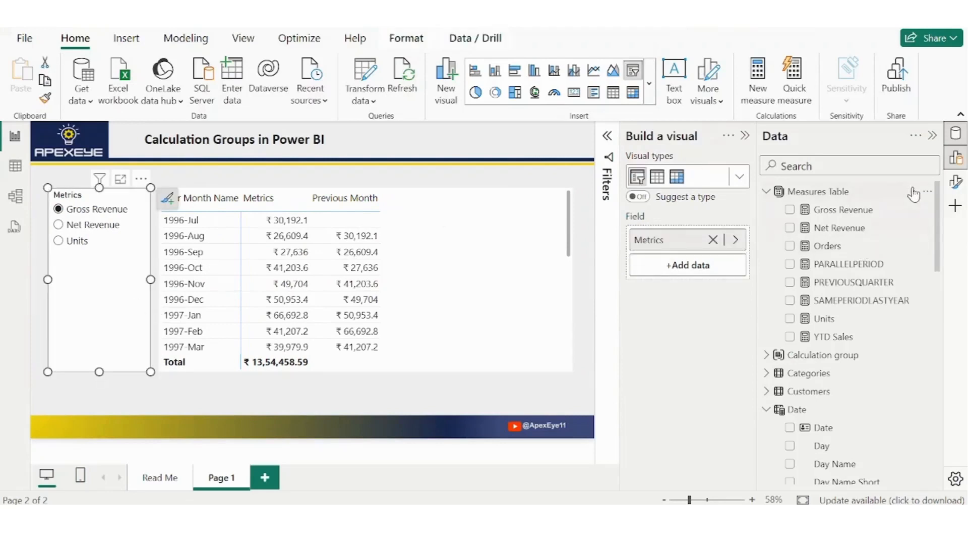
click(956, 191)
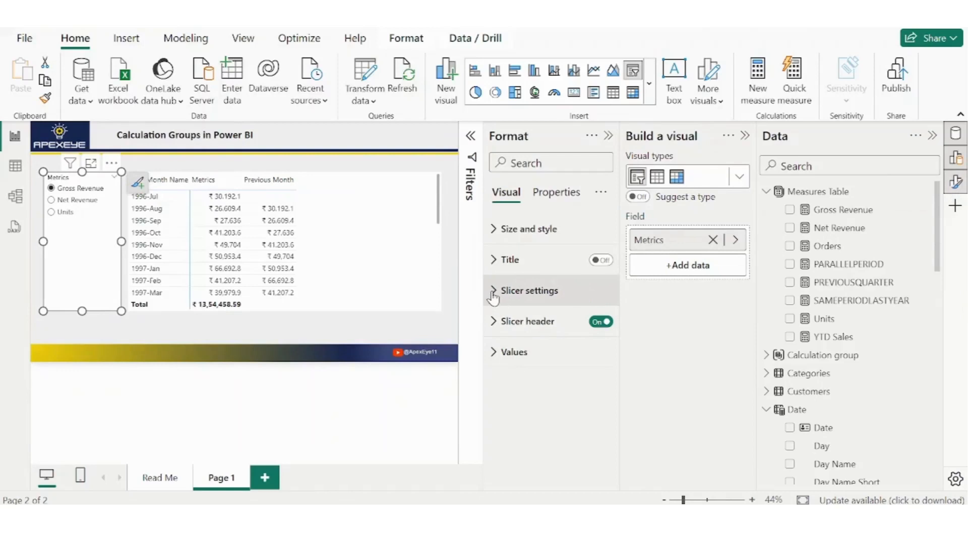
click(529, 296)
scroll(530, 302, down, 1)
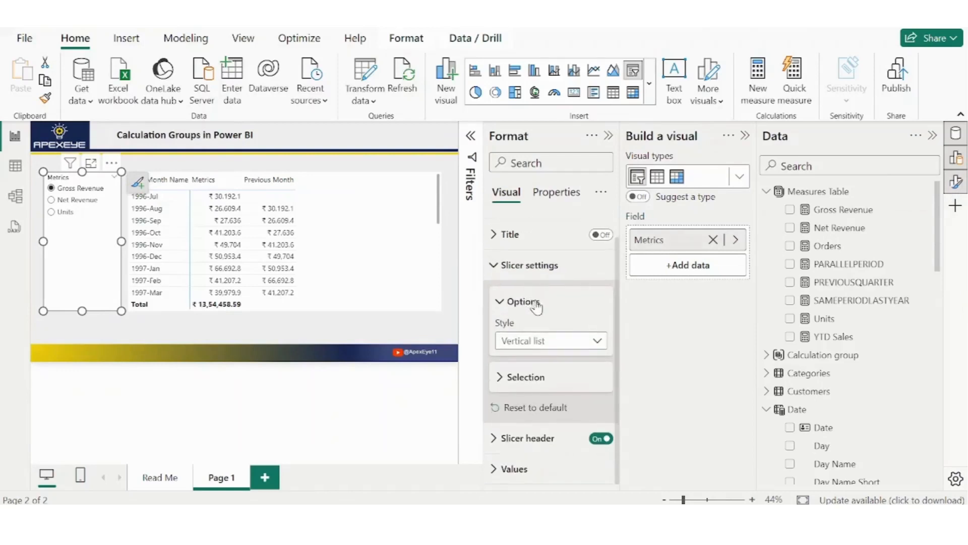
click(519, 377)
click(594, 378)
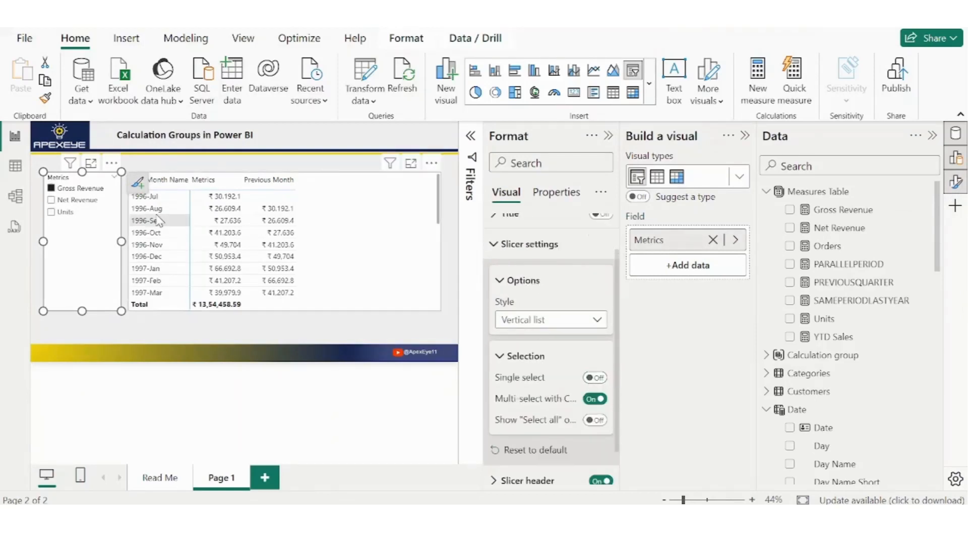
Select Net Revenue and Units alongside Gross Revenue in the Metrics slicer and examine all the matrix's columns
click(51, 200)
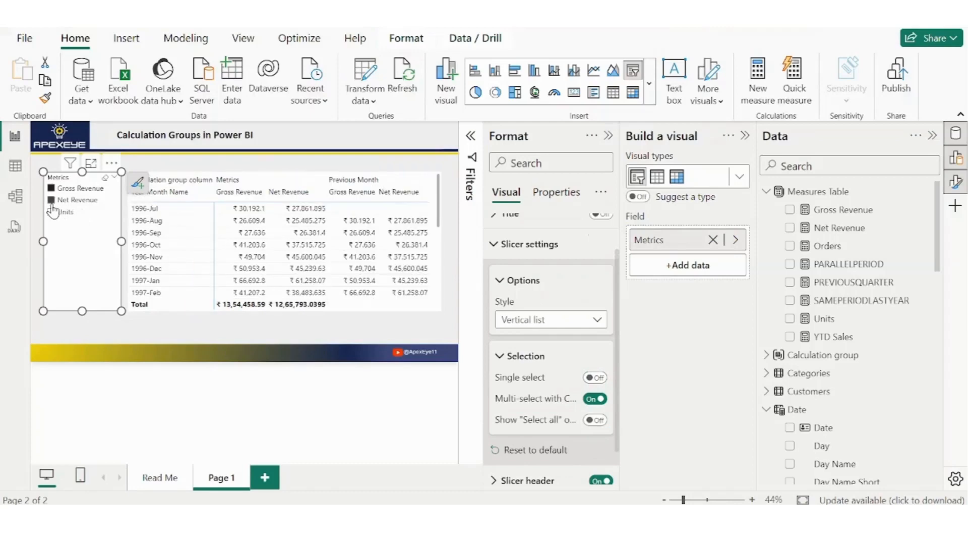
click(931, 135)
click(931, 136)
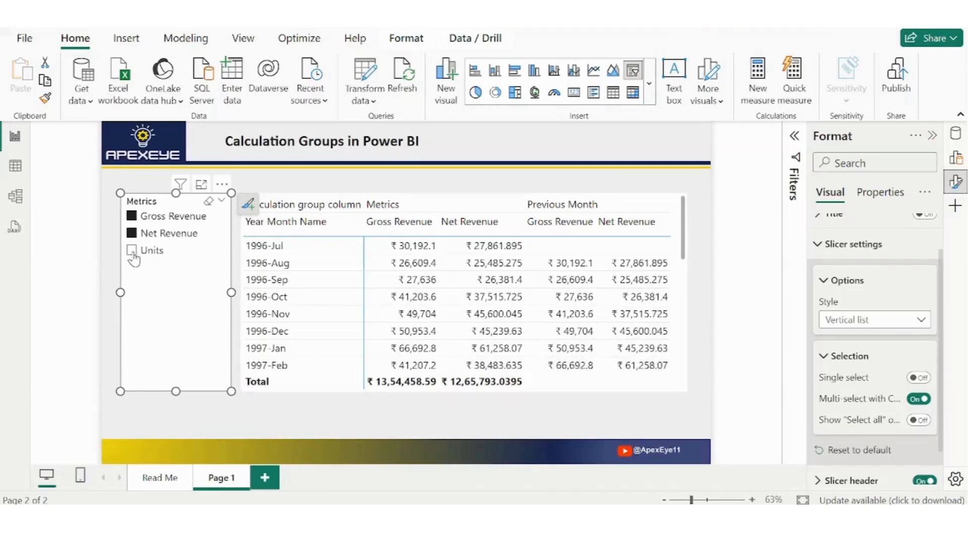
drag(570, 393, 628, 394)
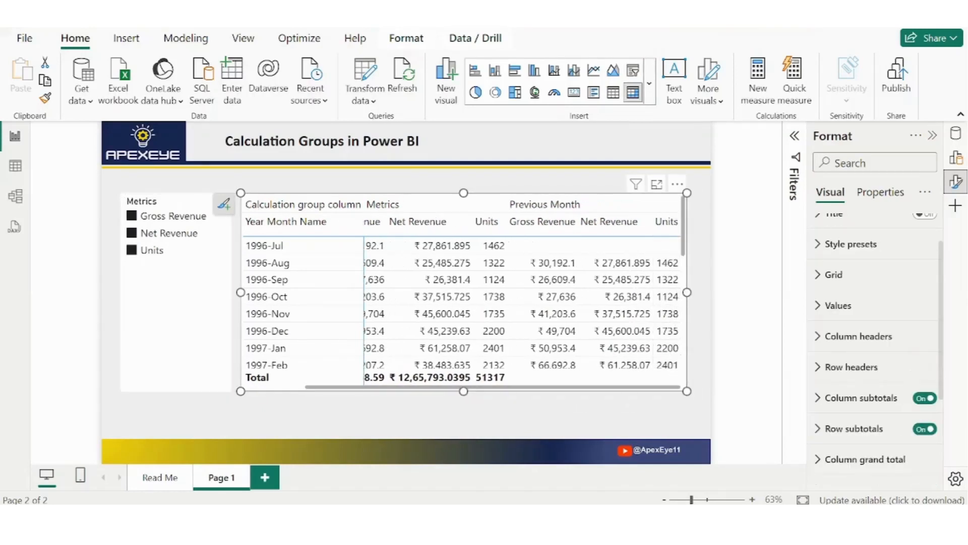
Limit the Metrics slicer to Gross Revenue only and collapse the Data and Format panes
click(956, 134)
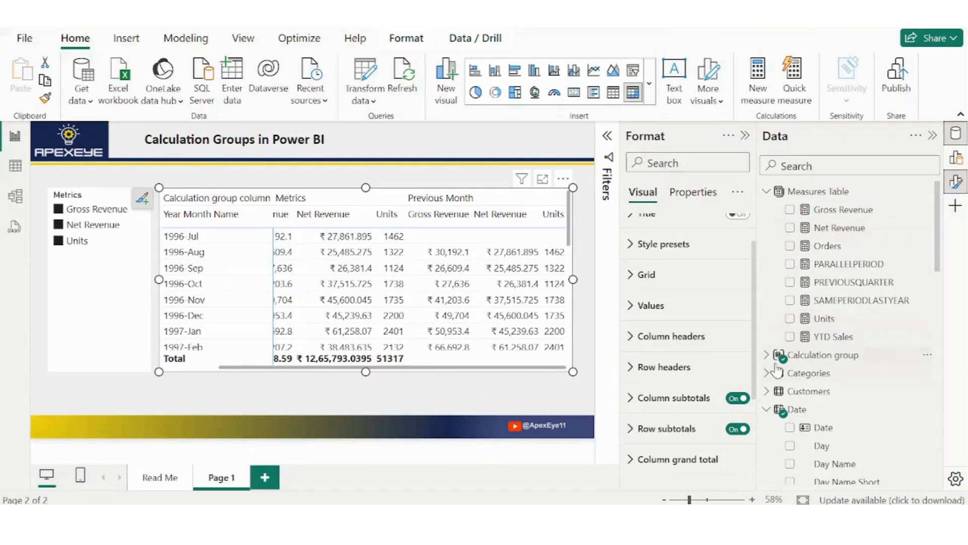
click(59, 209)
click(538, 403)
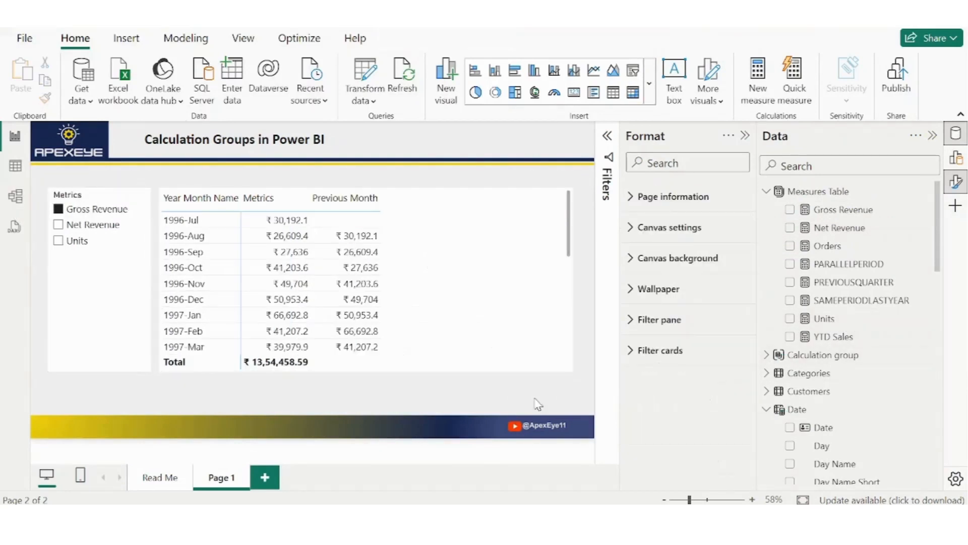
click(931, 137)
click(930, 135)
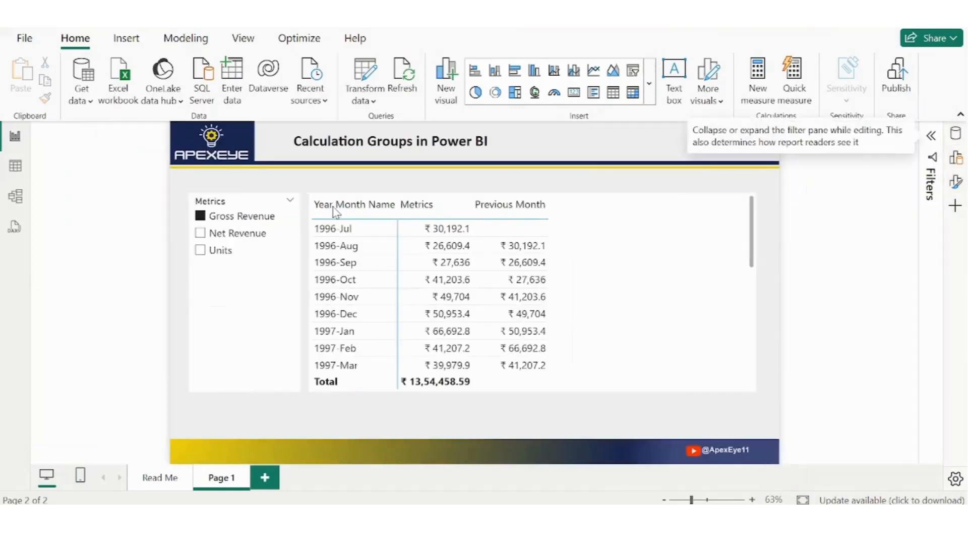
Shift the Metrics slicer and the matrix slightly left on the page and raise both visuals' top edges towards the title banner
mouse_move(211, 289)
mouse_down()
mouse_move(204, 273)
mouse_move(211, 298)
mouse_up()
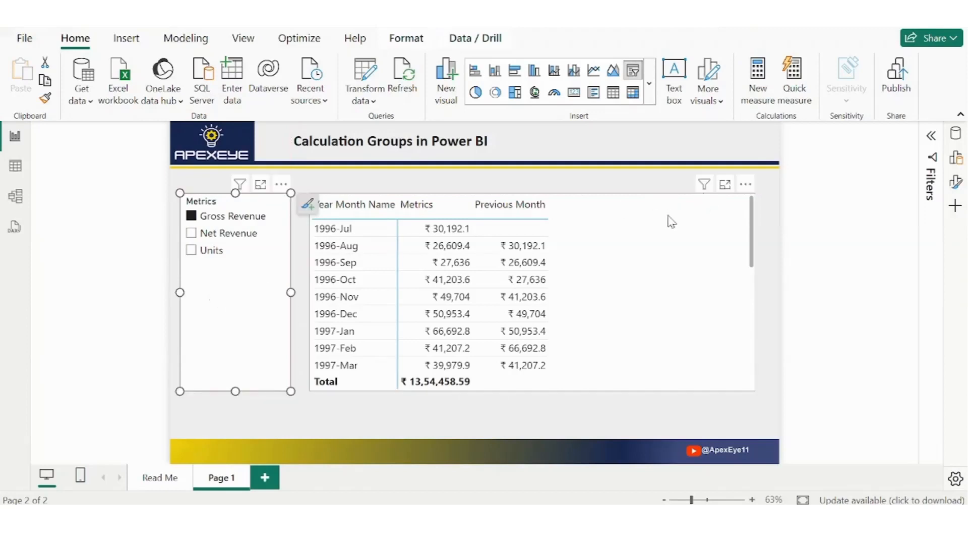
drag(741, 192, 726, 190)
drag(518, 192, 519, 179)
click(256, 220)
drag(235, 192, 242, 180)
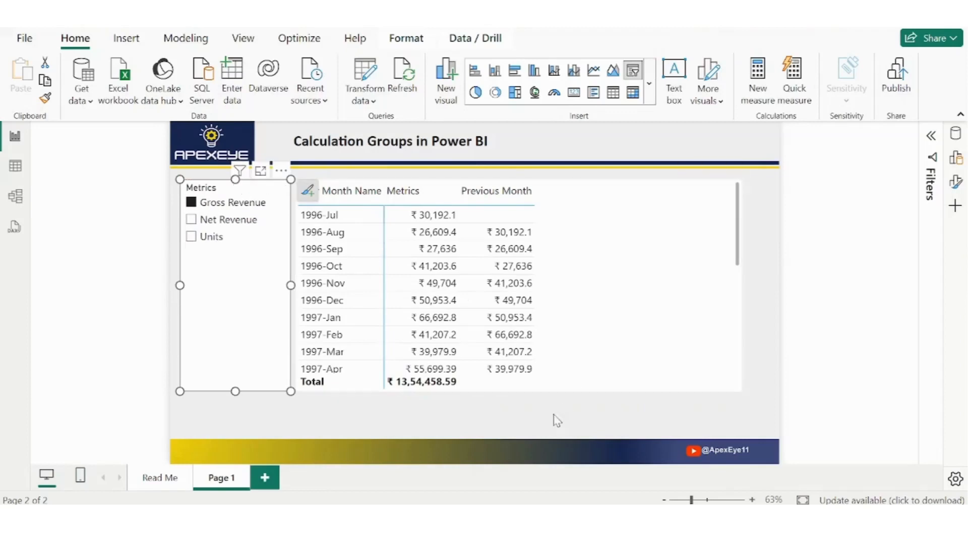
Extend the bottom edges of the matrix and the Metrics slicer down to just above the page's footer band
click(652, 361)
drag(519, 391, 519, 426)
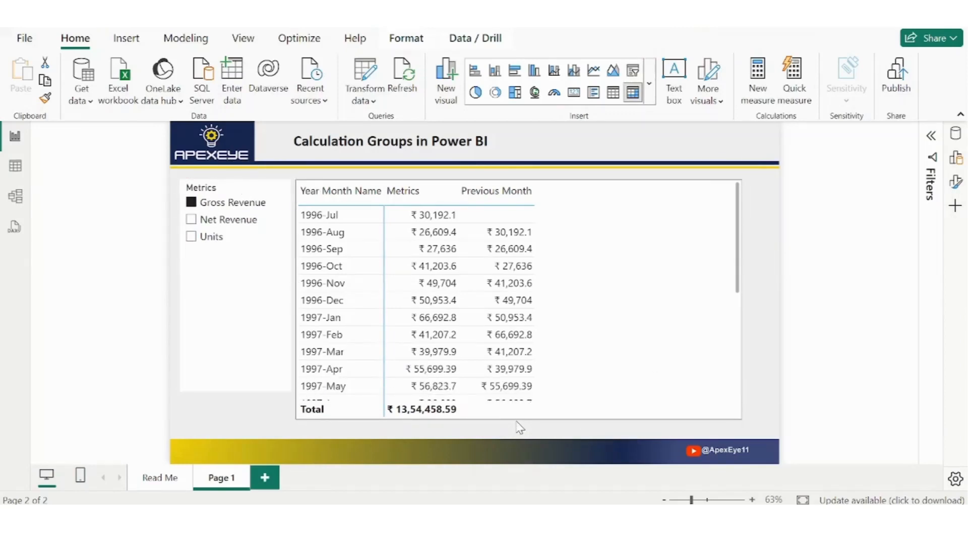
drag(240, 391, 244, 420)
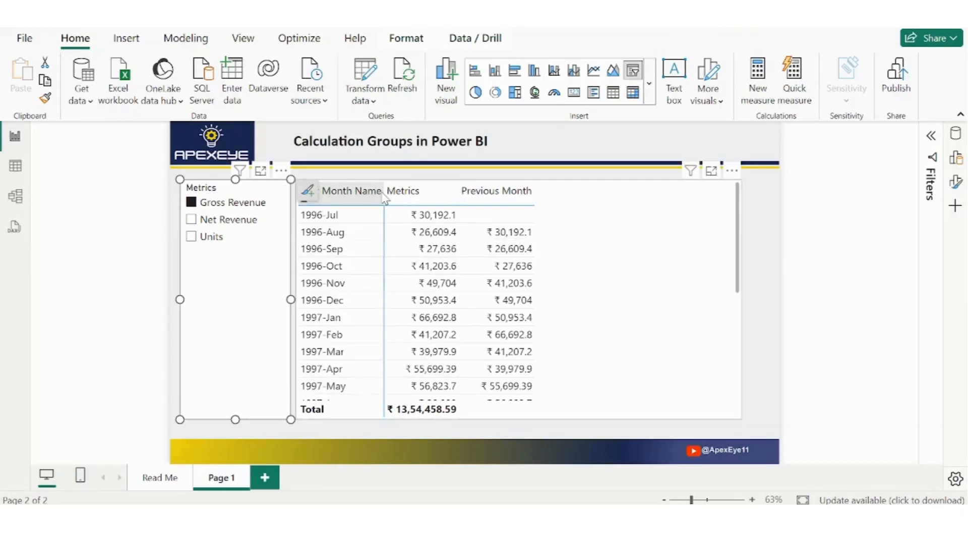
Narrow the matrix's Year Month Name and Metrics columns and fine-tune the Previous Month column's width
drag(377, 192, 365, 196)
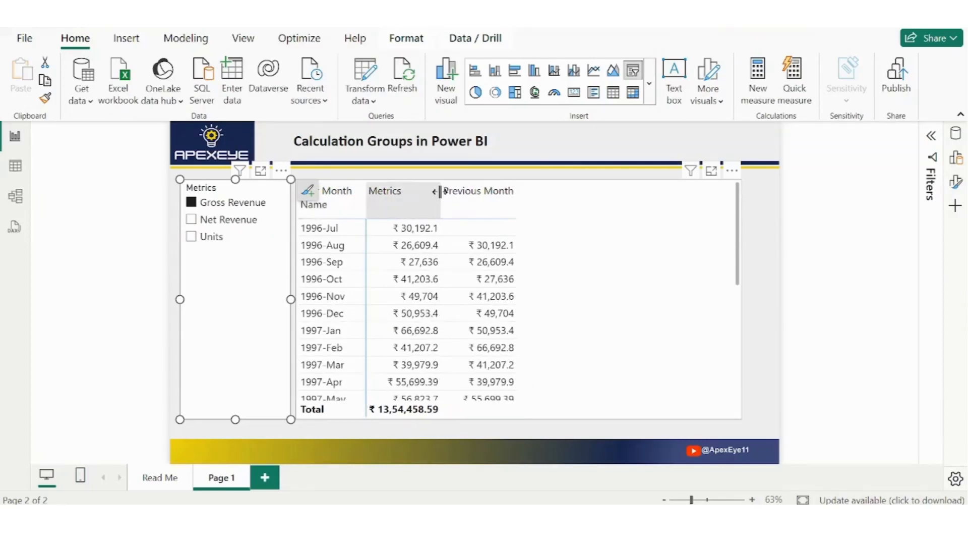
drag(439, 192, 431, 192)
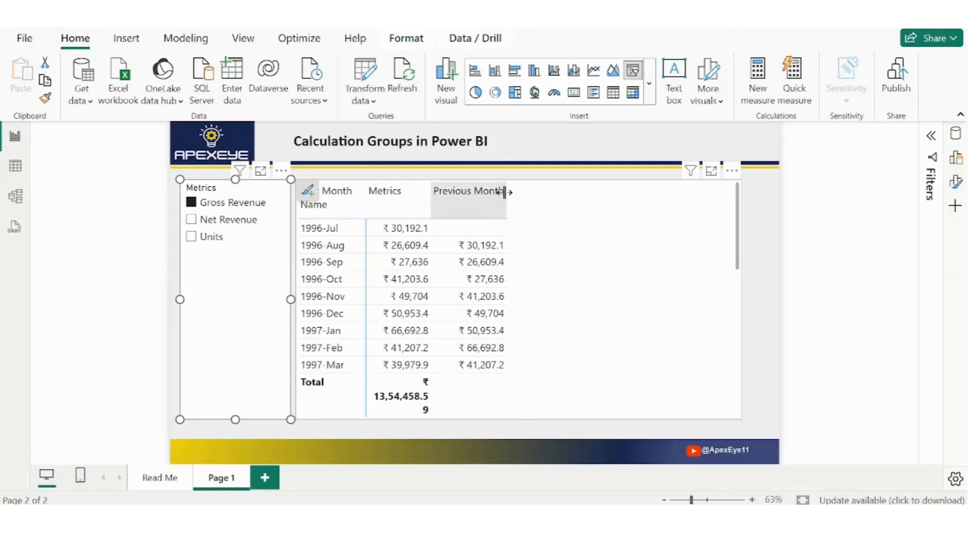
drag(500, 192, 503, 191)
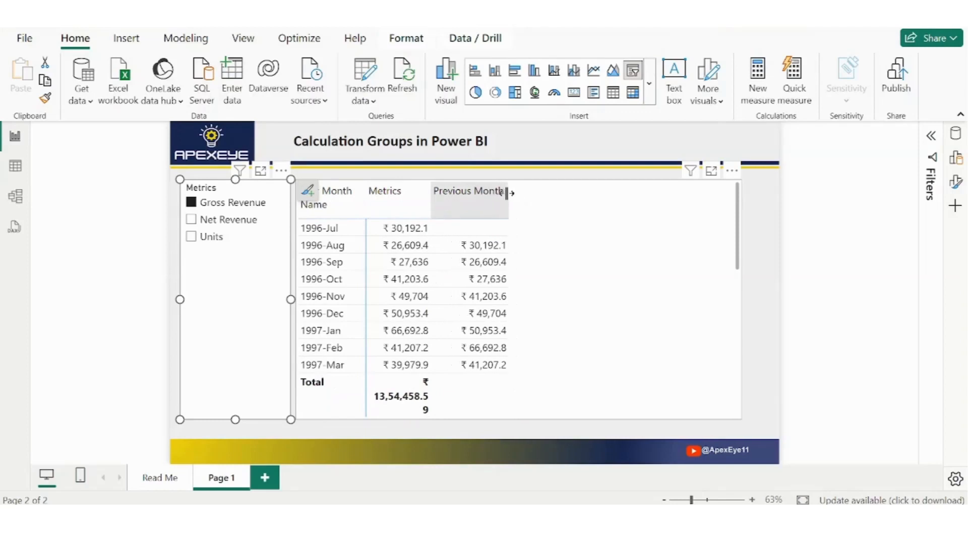
Add Net Revenue and Units to the Metrics slicer's selection and widen the matrix slightly to fit all its columns
click(195, 223)
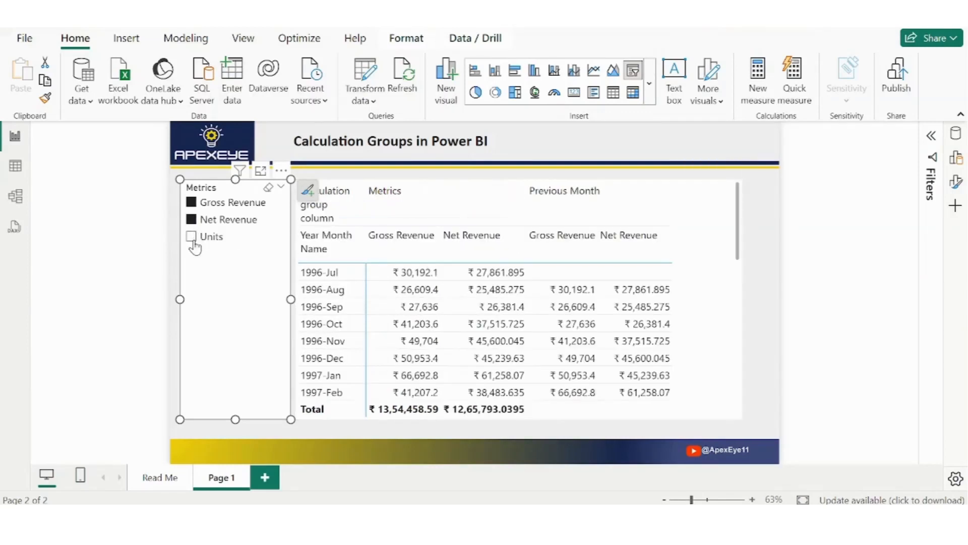
click(194, 244)
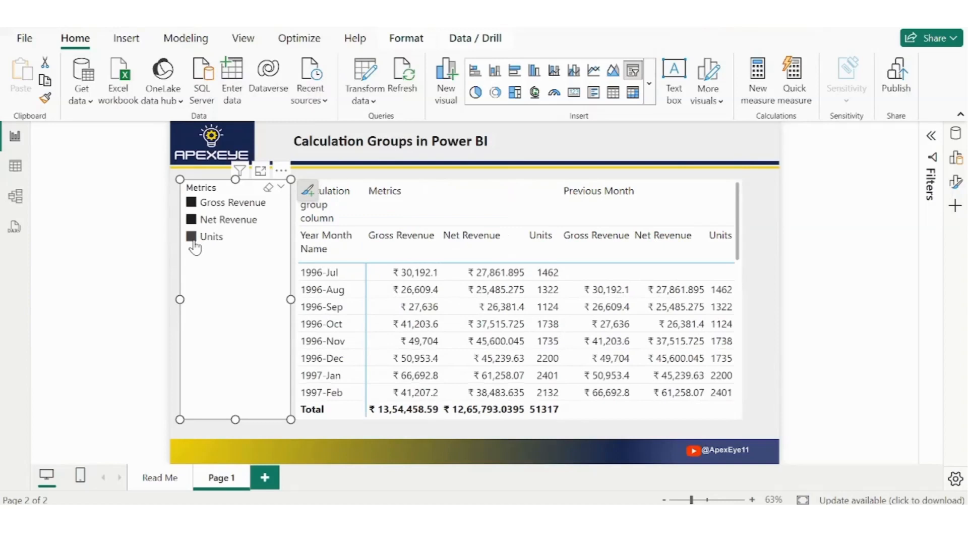
click(757, 325)
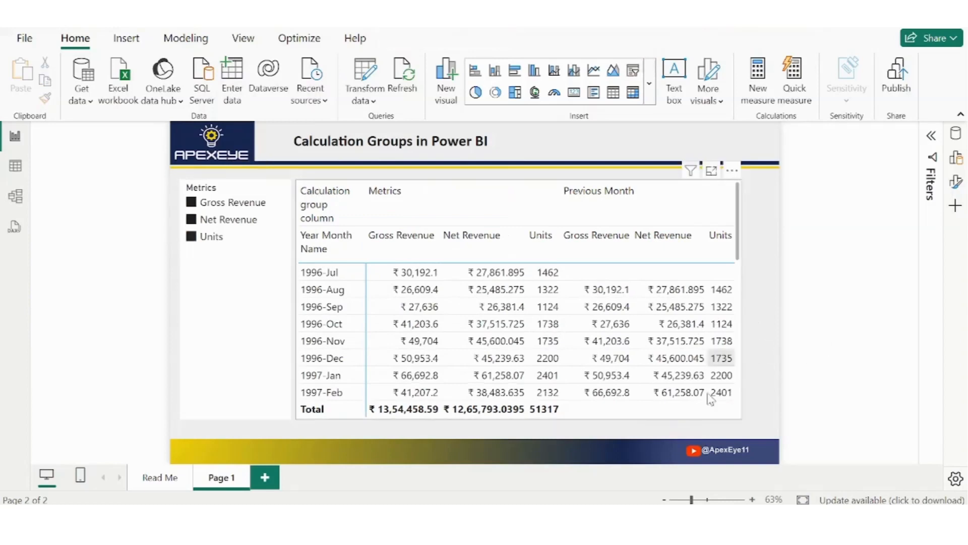
drag(742, 300, 759, 301)
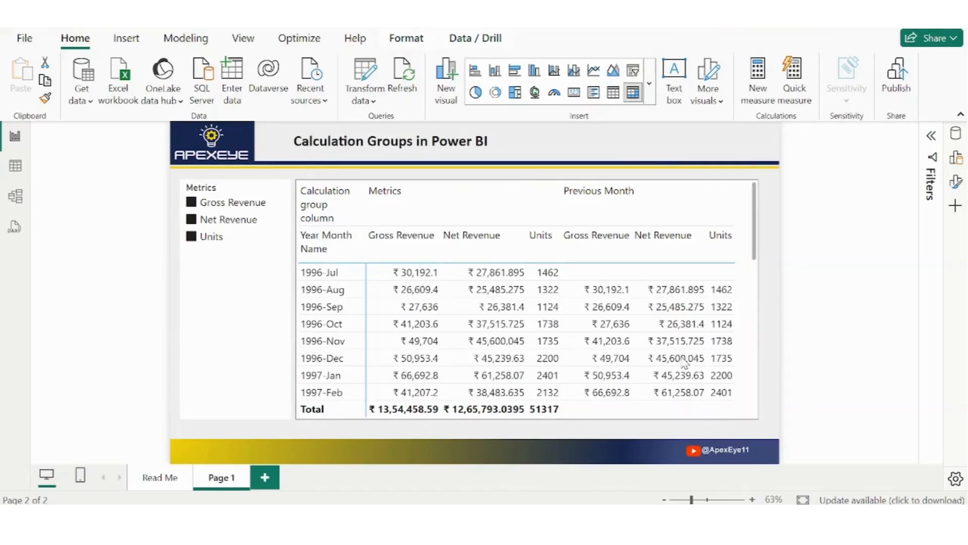
click(123, 342)
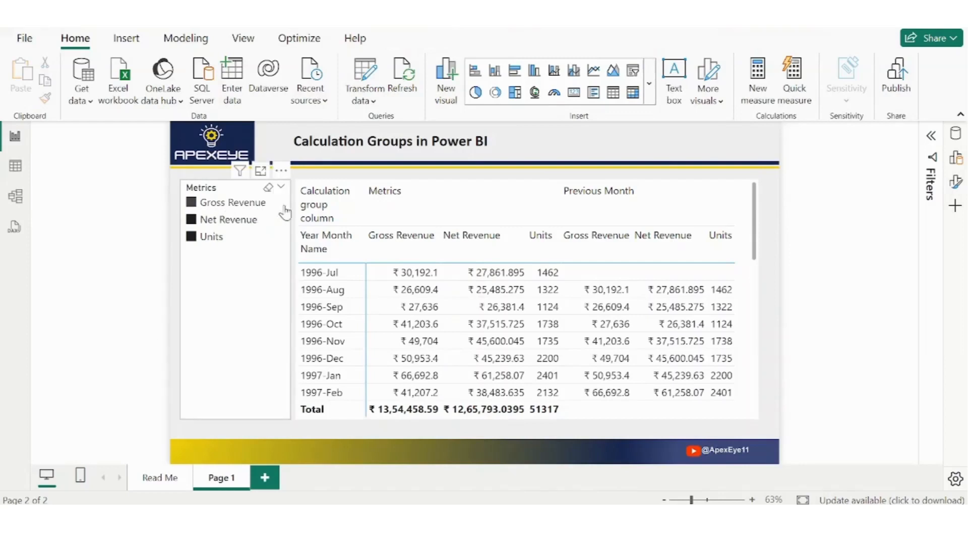
Rename the Calculation group table as Time Intelligence in the data table view
click(17, 169)
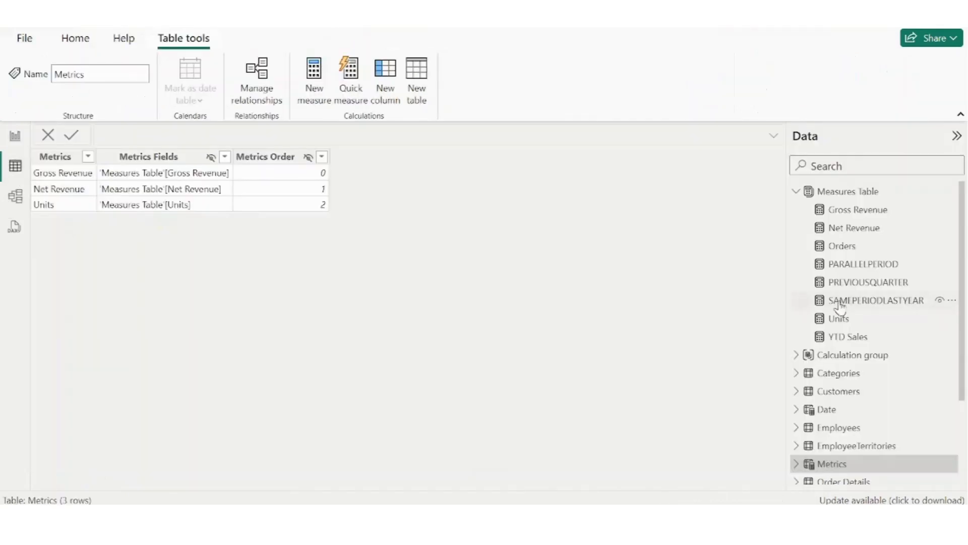
click(797, 355)
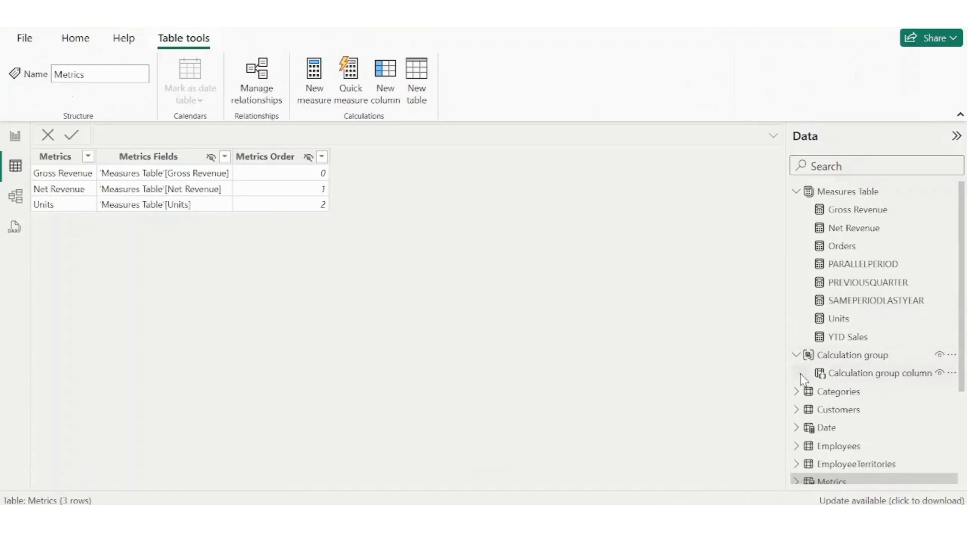
double_click(859, 356)
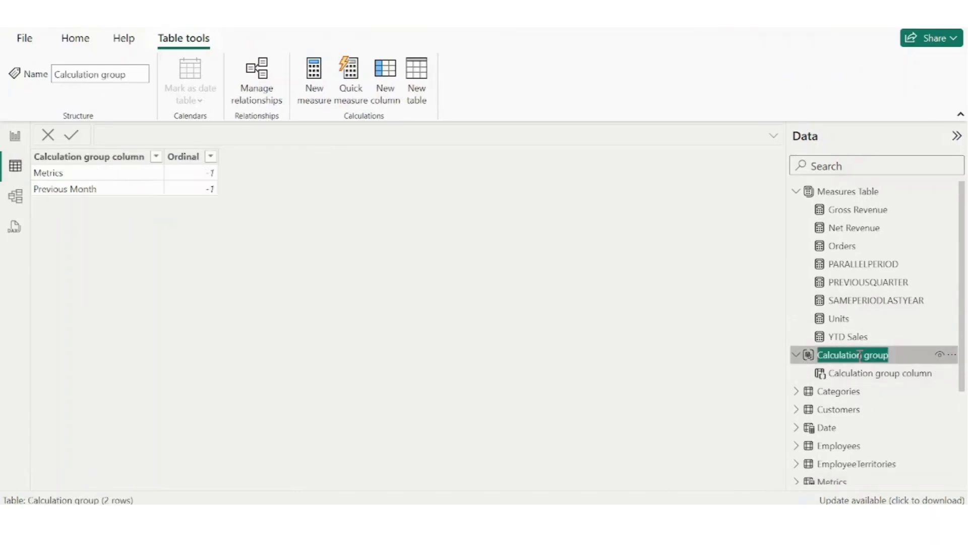
key(BackSpace)
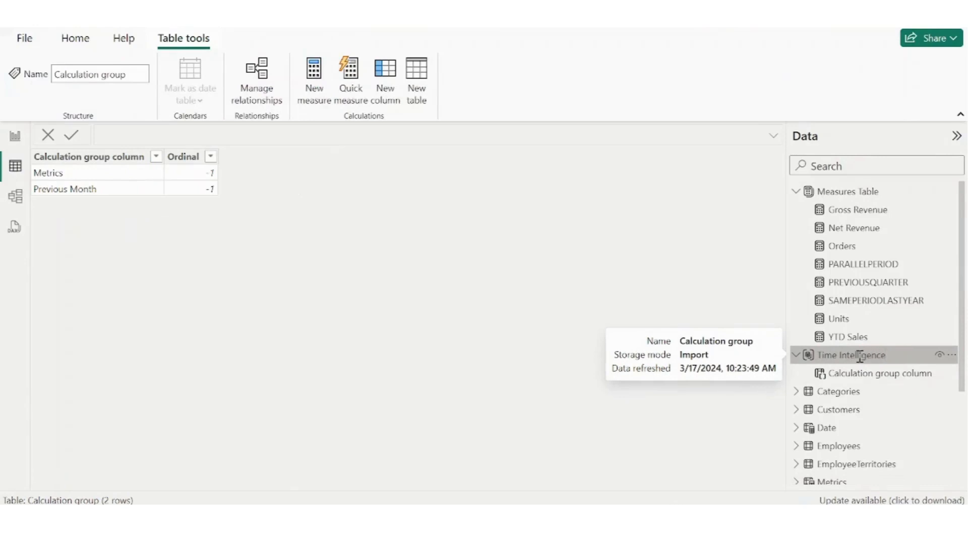
Reuse the table's name Time Intelligence to rename its Calculation group column, and return to the report page
double_click(821, 356)
key(ctrl+c)
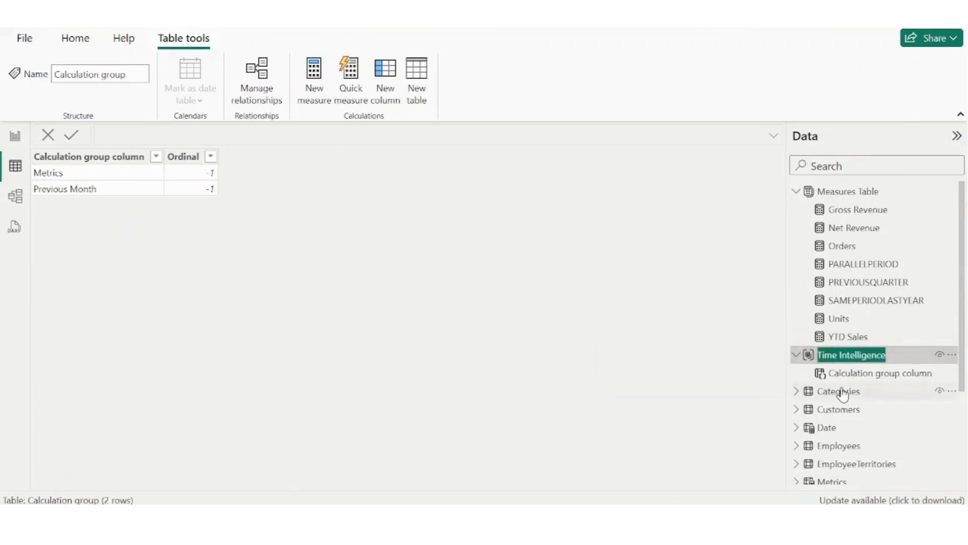
click(867, 377)
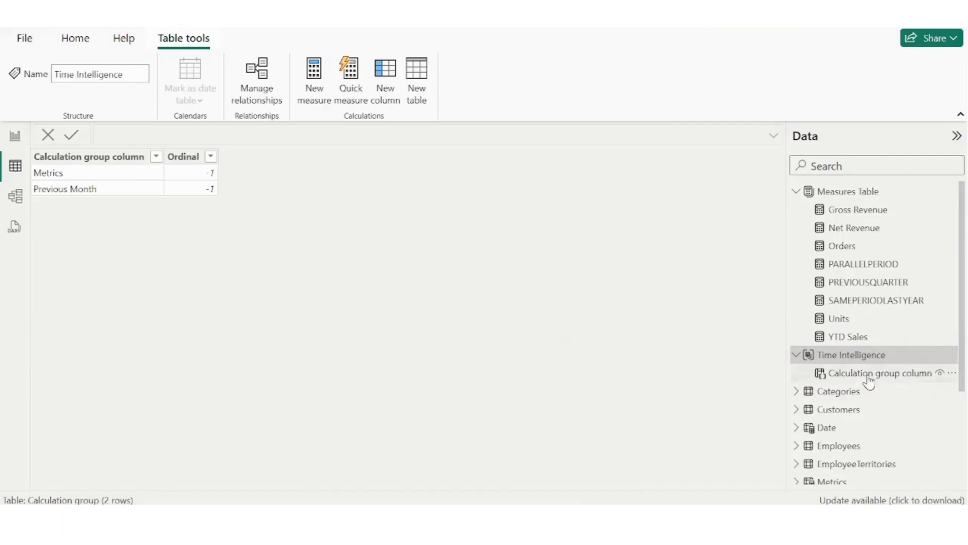
double_click(868, 373)
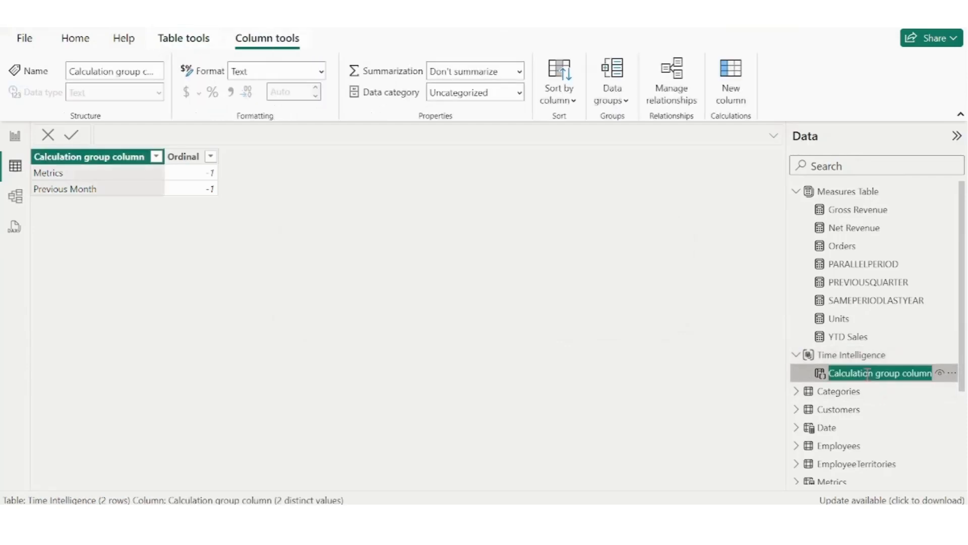
key(ctrl+v)
key(Return)
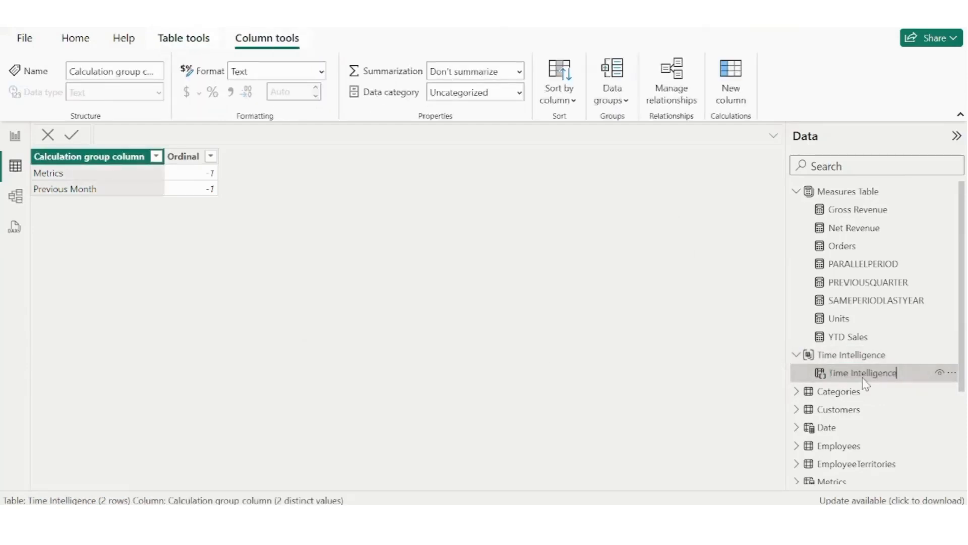
click(15, 143)
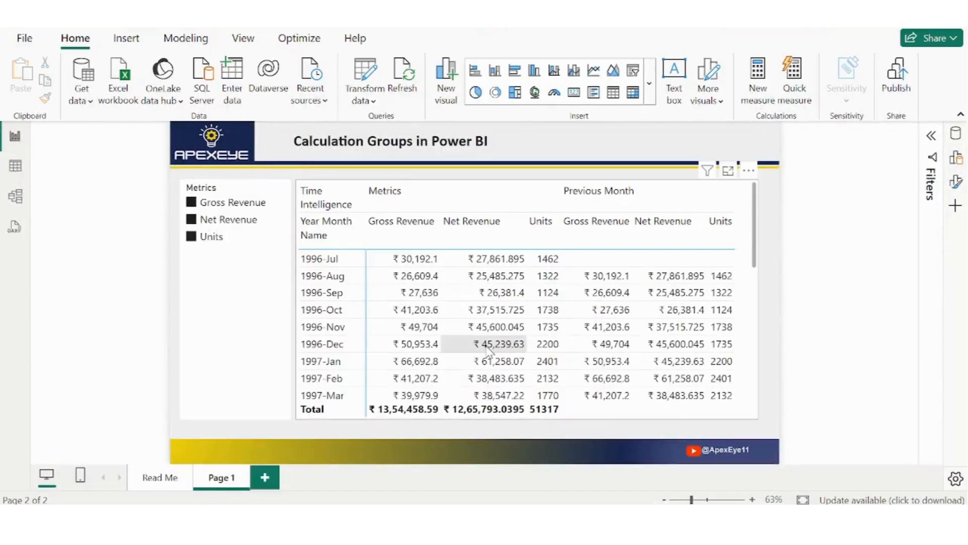